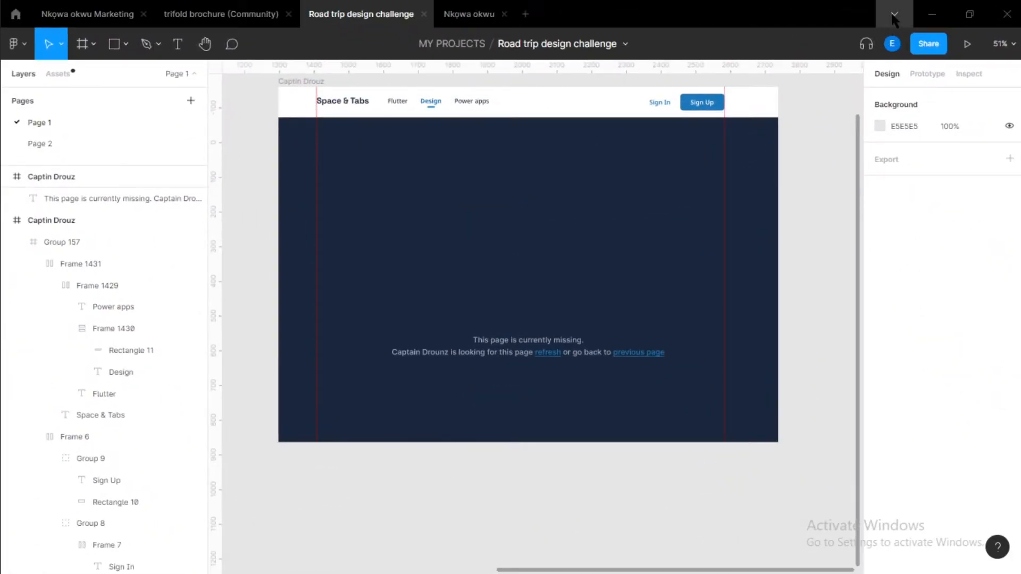
{"action": "left_click", "coordinate": [894, 14]}
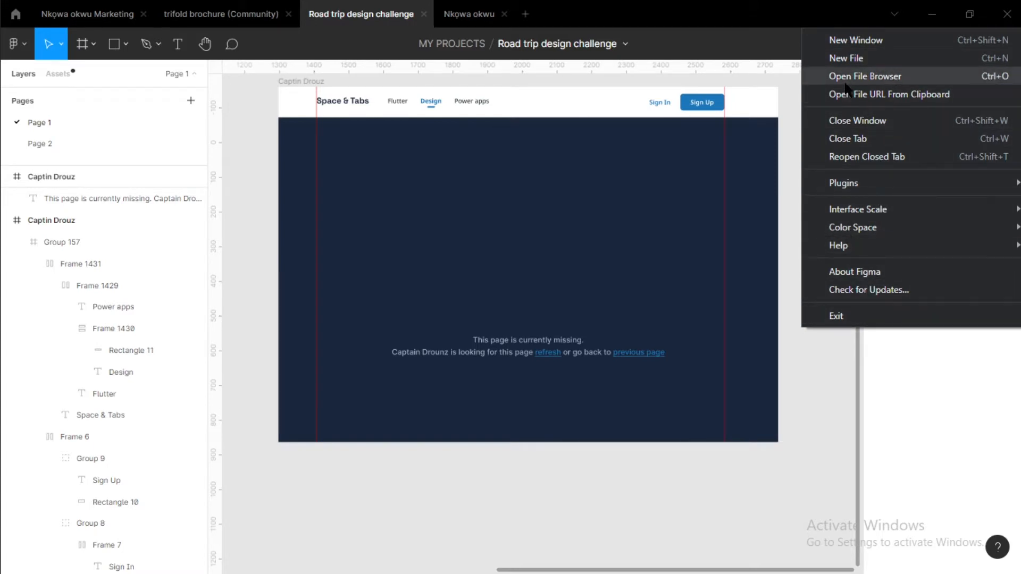
{"action": "left_click", "coordinate": [788, 165]}
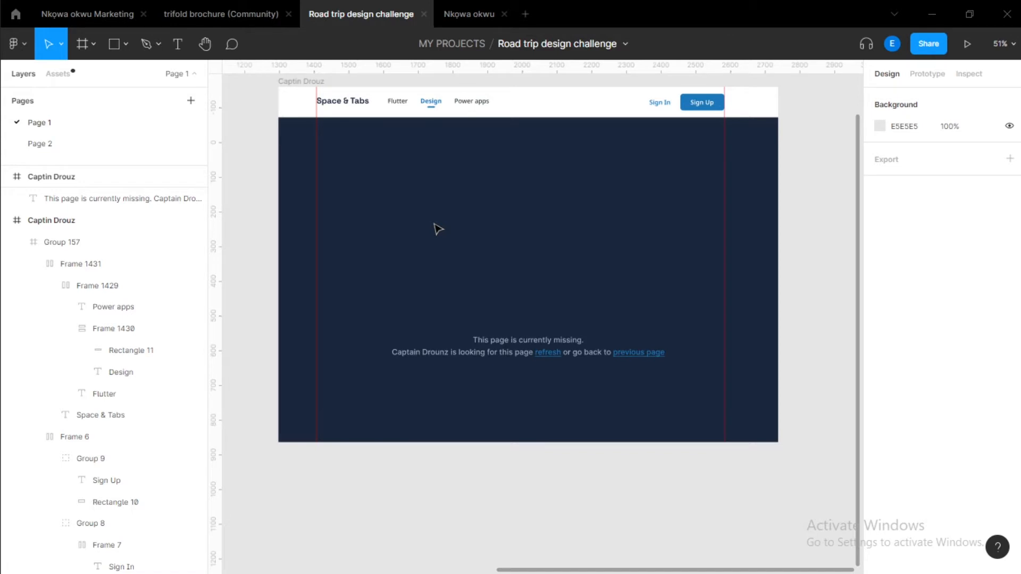
Duplicate the missing-page message text and move the copy up near the top of the dark page area.
{"action": "scroll", "coordinate": [420, 197], "scroll_direction": "down", "scroll_amount": 2}
{"action": "left_click_drag", "start_coordinate": [508, 285], "coordinate": [509, 310]}
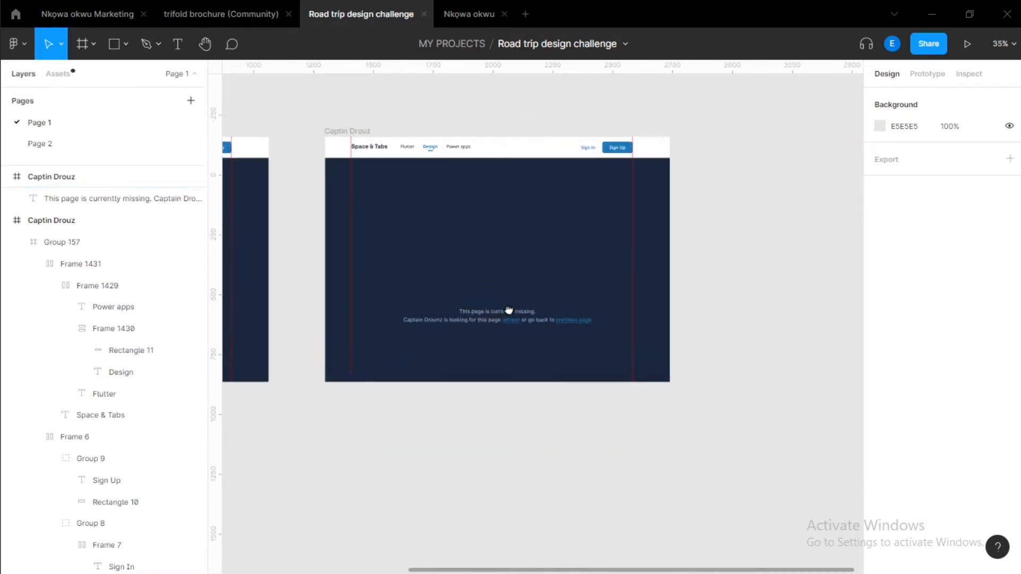
{"action": "scroll", "coordinate": [508, 310], "scroll_direction": "up", "scroll_amount": 2}
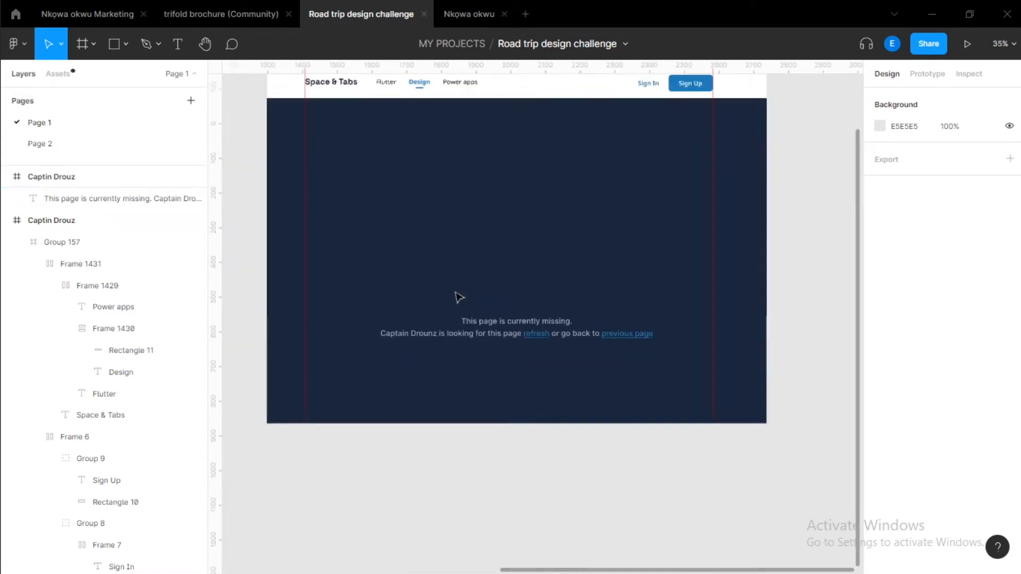
{"action": "left_click", "coordinate": [493, 326]}
{"action": "left_click_drag", "start_coordinate": [494, 327], "coordinate": [448, 163]}
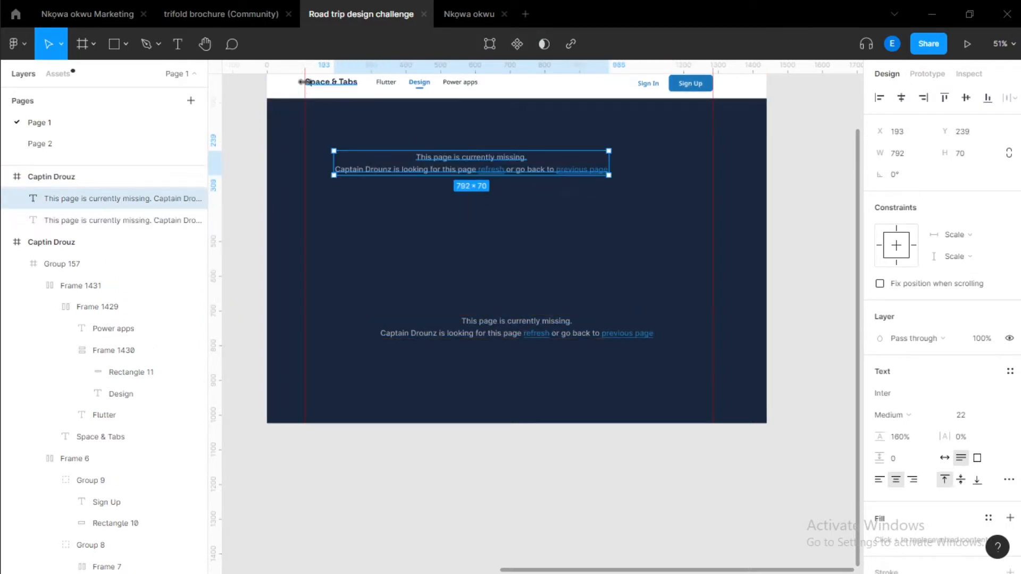
Change the logo text in the header to Spaces & Tabs.
{"action": "scroll", "coordinate": [302, 82], "scroll_direction": "up", "scroll_amount": 5}
{"action": "double_click", "coordinate": [433, 121]}
{"action": "left_click", "coordinate": [420, 112]}
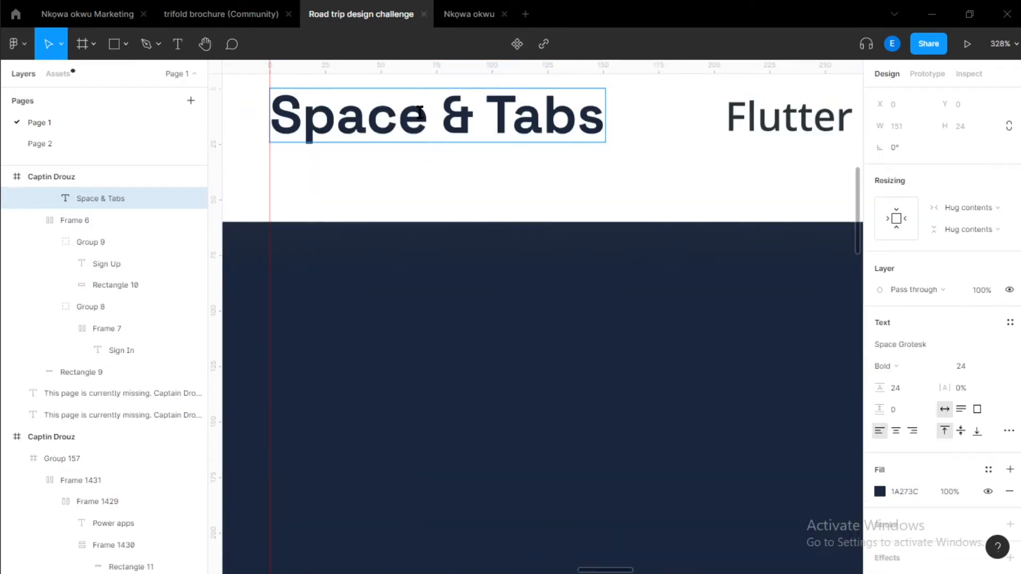
{"action": "type", "text": "s"}
{"action": "key", "text": "Escape"}
Start replacing the copied message text with a new label.
{"action": "scroll", "coordinate": [369, 203], "scroll_direction": "down", "scroll_amount": 5}
{"action": "scroll", "coordinate": [544, 317], "scroll_direction": "down", "scroll_amount": 3}
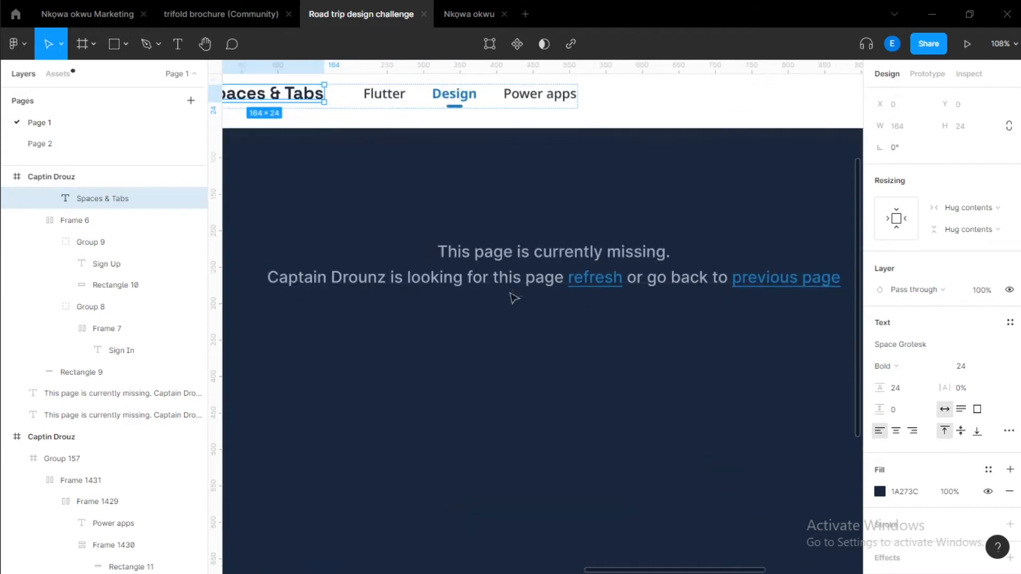
{"action": "double_click", "coordinate": [490, 256]}
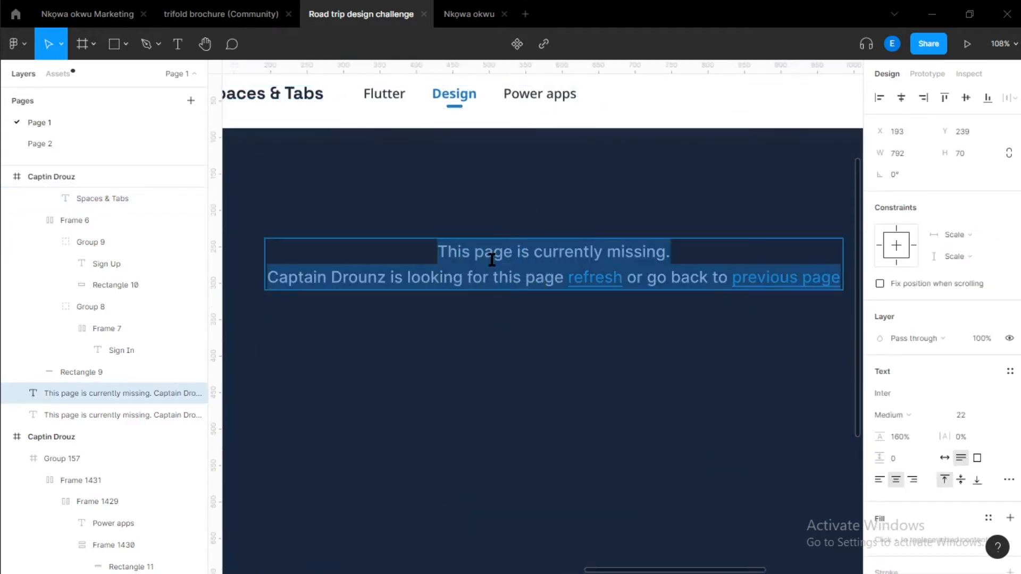
{"action": "type", "text": "Studen"}
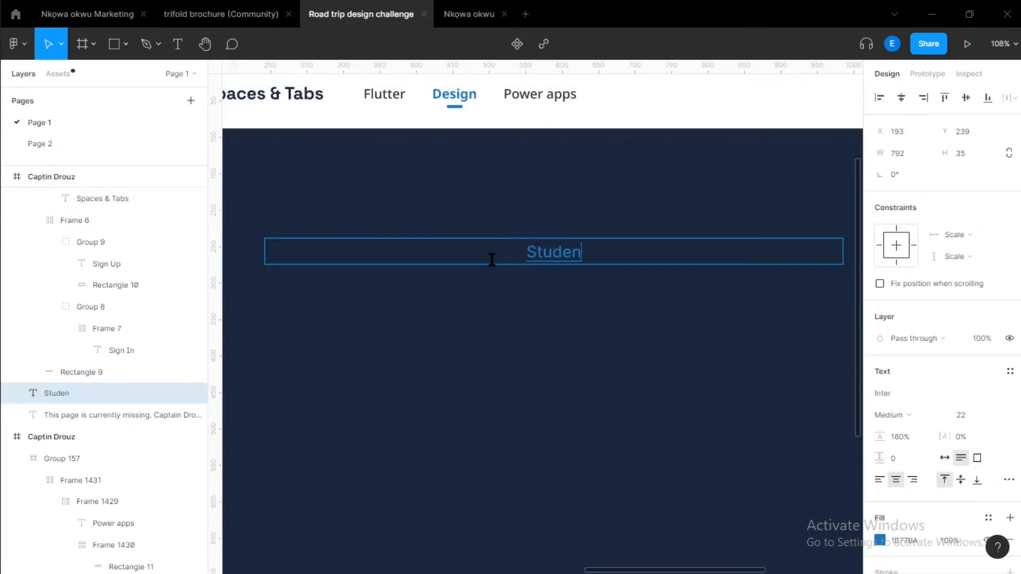
{"action": "key", "text": "BackSpace"}
{"action": "key", "text": "BackSpace"}
{"action": "key", "text": "BackSpace"}
{"action": "key", "text": "BackSpace"}
{"action": "key", "text": "BackSpace"}
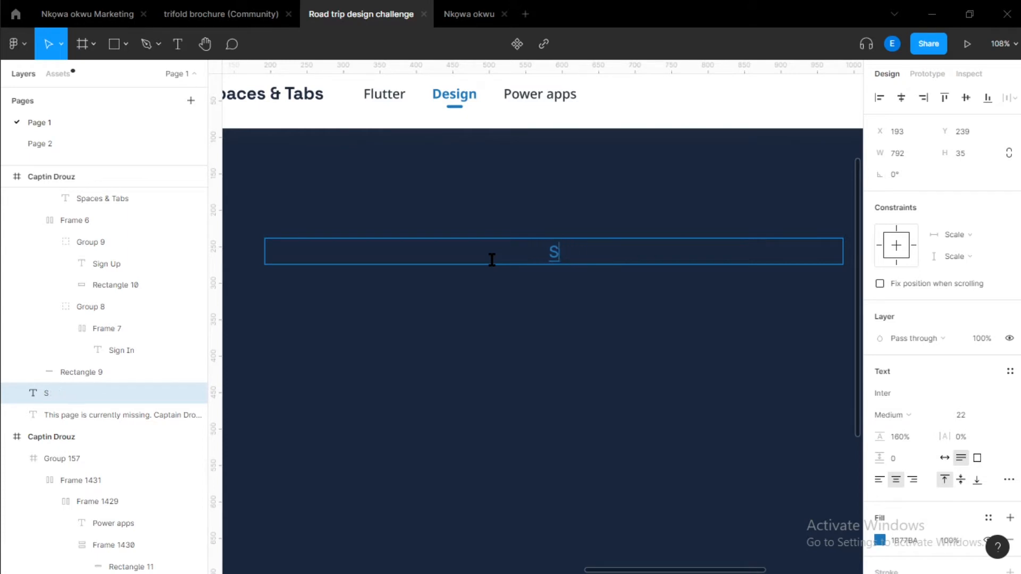
{"action": "key", "text": "Escape"}
Set the copied text's colour to D0D9E9 by sampling the light swatch in the Frame 1432 palette.
{"action": "scroll", "coordinate": [506, 101], "scroll_direction": "down", "scroll_amount": 3, "text": "ctrl"}
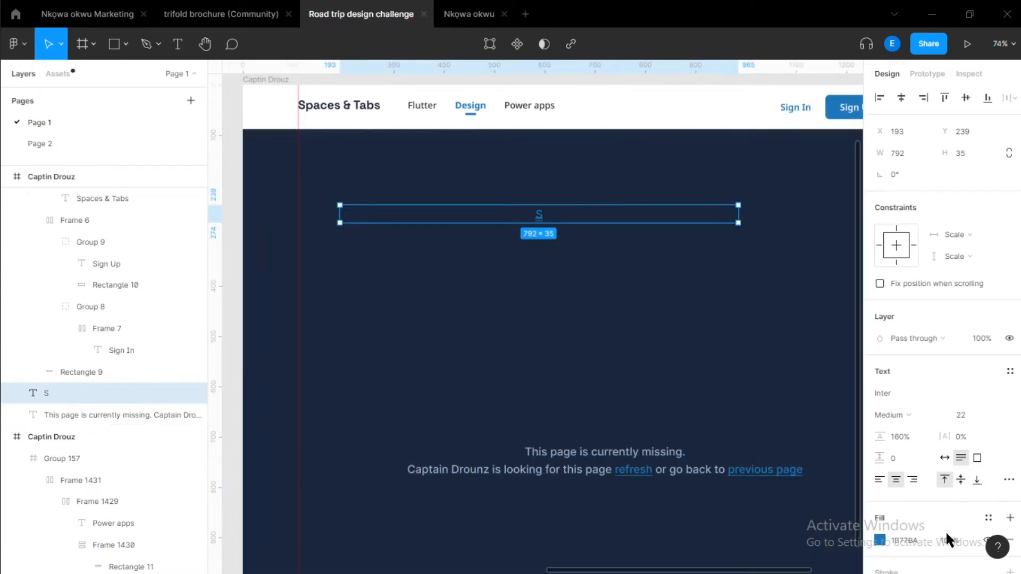
{"action": "scroll", "coordinate": [957, 526], "scroll_direction": "down", "scroll_amount": 3}
{"action": "left_click", "coordinate": [1009, 392]}
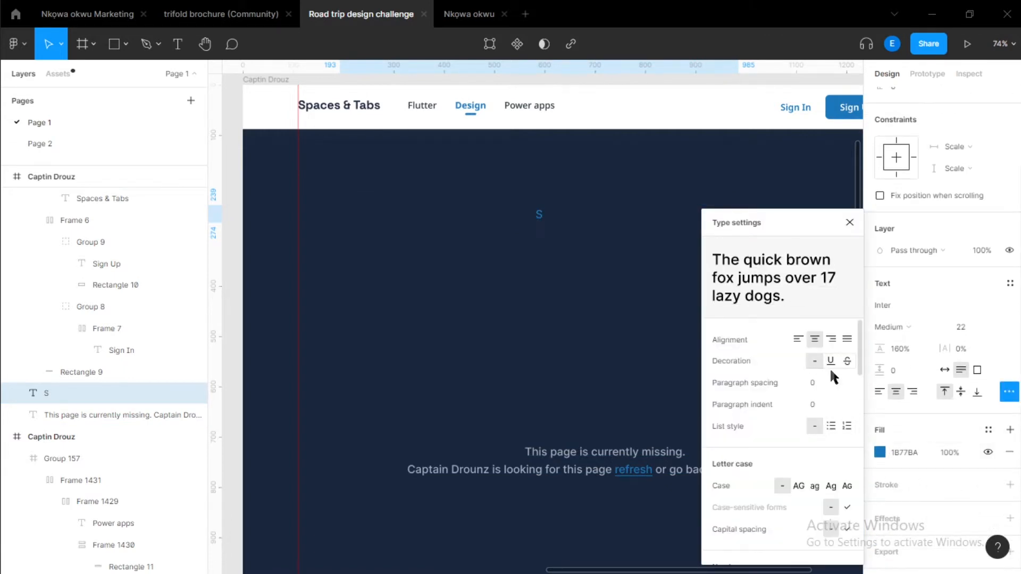
{"action": "left_click", "coordinate": [879, 452]}
{"action": "left_click", "coordinate": [720, 424]}
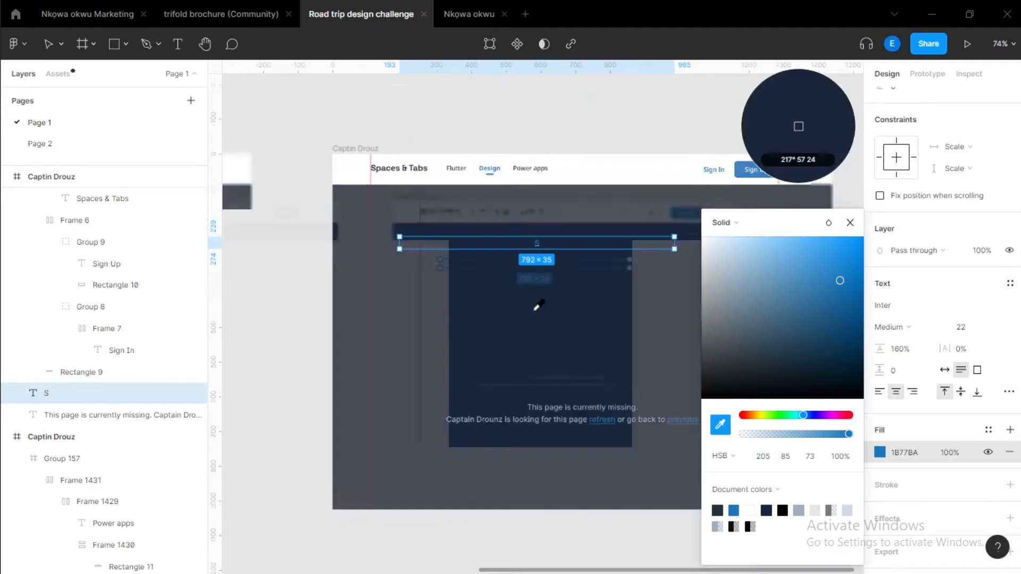
{"action": "scroll", "coordinate": [537, 306], "scroll_direction": "down", "scroll_amount": 5}
{"action": "scroll", "coordinate": [319, 234], "scroll_direction": "up", "scroll_amount": 6}
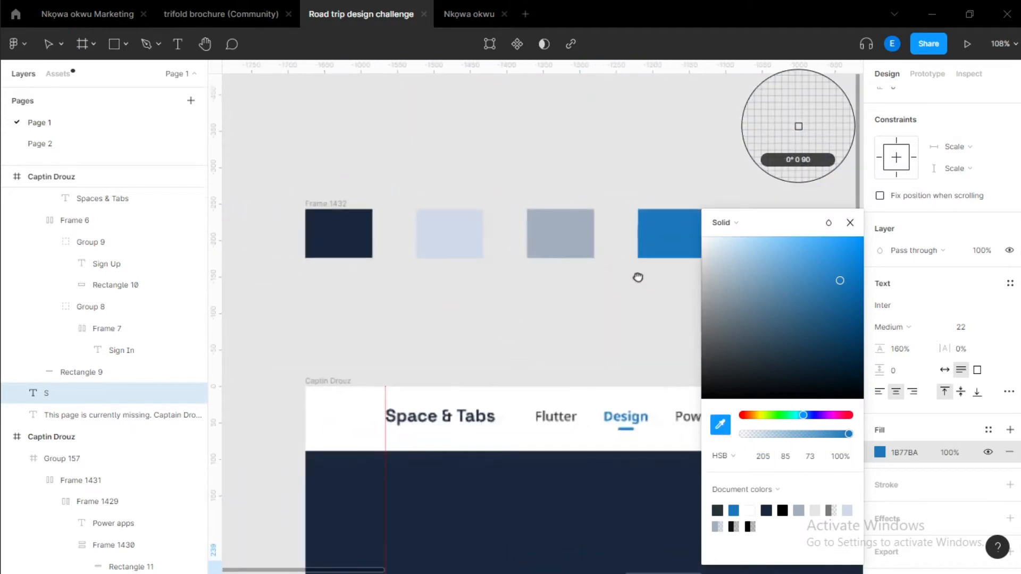
{"action": "left_click", "coordinate": [433, 217]}
{"action": "left_click_drag", "start_coordinate": [654, 388], "coordinate": [234, 271]}
{"action": "left_click_drag", "start_coordinate": [593, 304], "coordinate": [458, 300]}
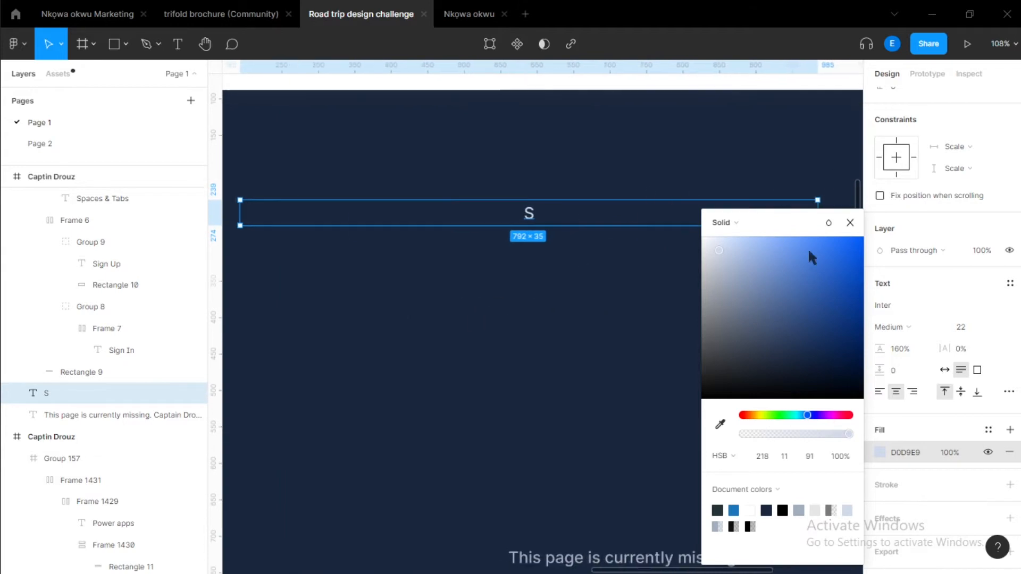
{"action": "left_click", "coordinate": [850, 222]}
Change the copied text to Names of student.
{"action": "double_click", "coordinate": [534, 212]}
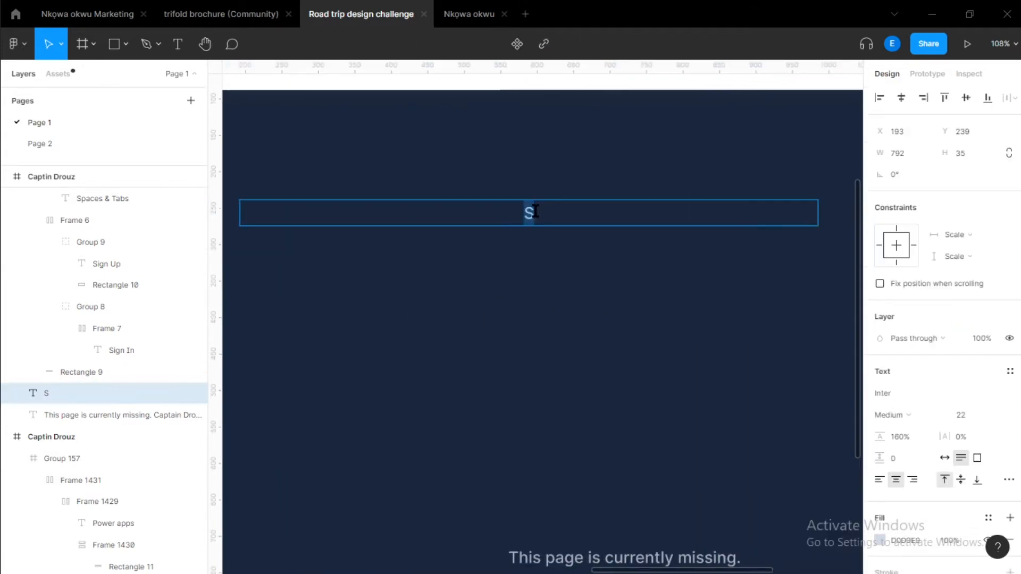
{"action": "type", "text": "Names of studentds"}
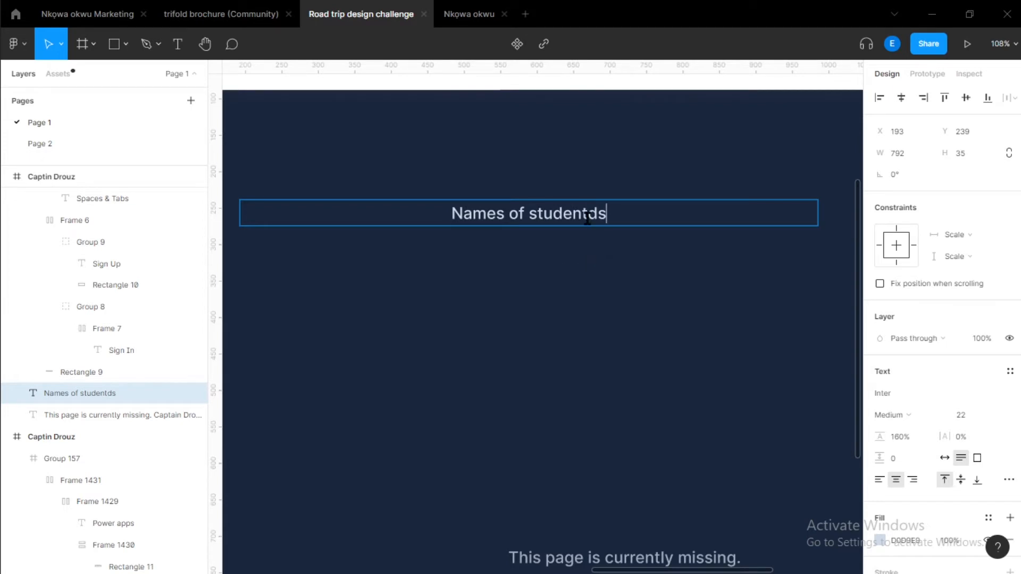
{"action": "left_click_drag", "start_coordinate": [628, 214], "coordinate": [630, 234]}
{"action": "left_click", "coordinate": [536, 213]}
{"action": "type", "text": "student"}
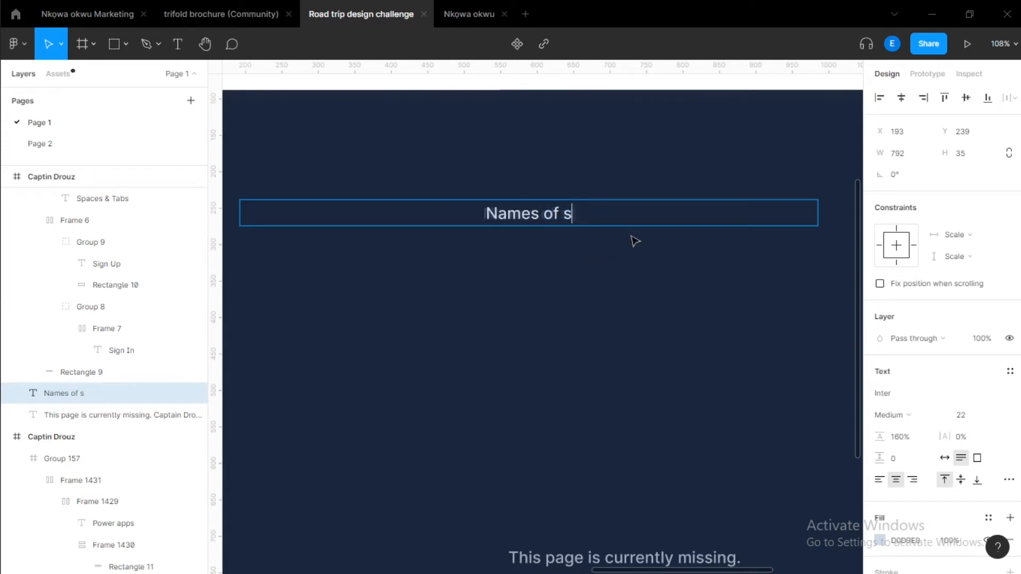
{"action": "key", "text": "Escape"}
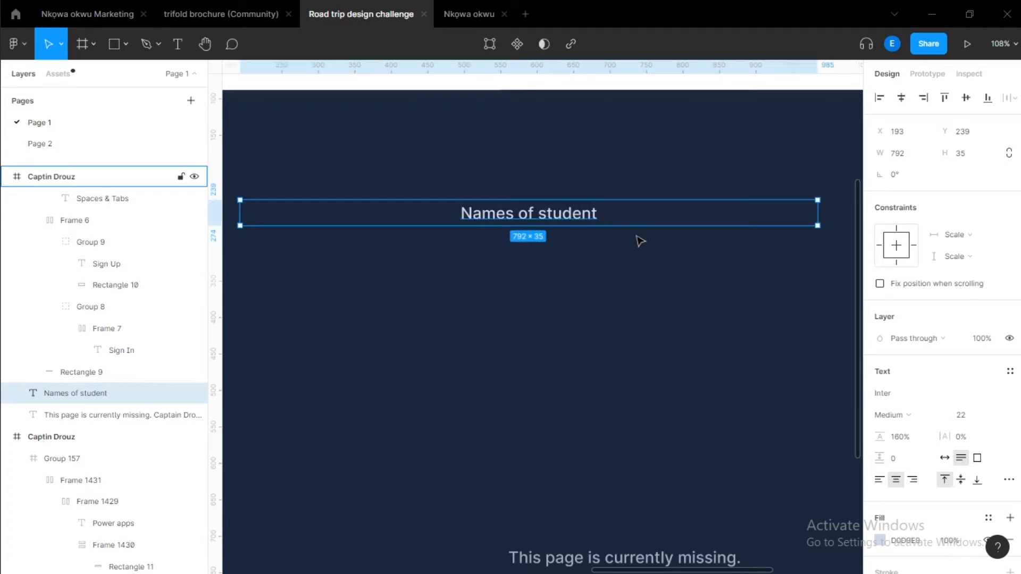
Wrap the Names of student text in an auto layout frame and add a fill to the frame.
{"action": "scroll", "coordinate": [659, 250], "scroll_direction": "down", "scroll_amount": 3}
{"action": "key", "text": "shift+a"}
{"action": "left_click_drag", "start_coordinate": [719, 333], "coordinate": [700, 322]}
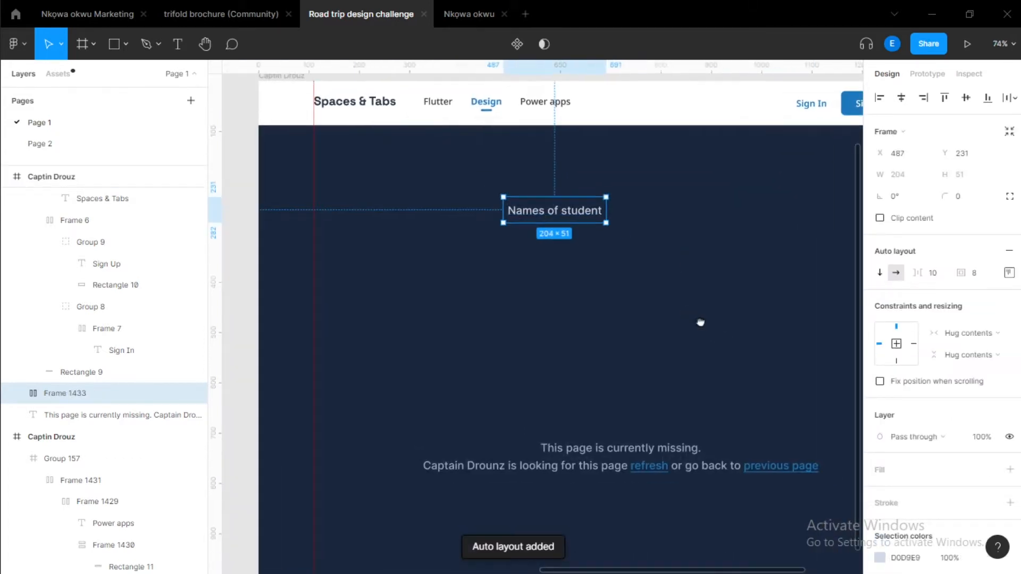
{"action": "scroll", "coordinate": [943, 458], "scroll_direction": "down", "scroll_amount": 3}
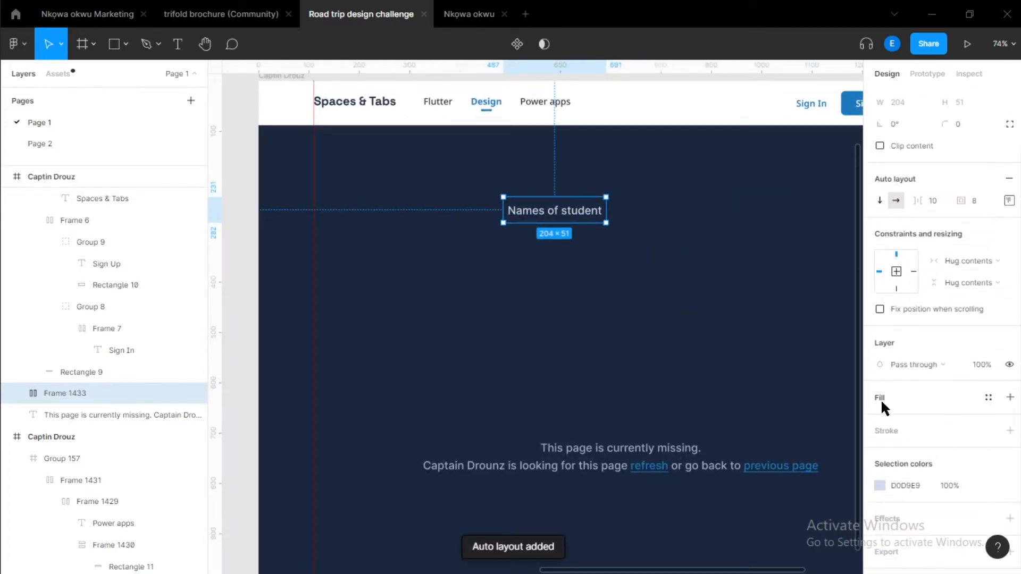
{"action": "left_click", "coordinate": [880, 399]}
Move the Frame 1432 colour palette above the second Captin Drouz frame.
{"action": "scroll", "coordinate": [586, 278], "scroll_direction": "down", "scroll_amount": 2}
{"action": "scroll", "coordinate": [586, 278], "scroll_direction": "down", "scroll_amount": 5}
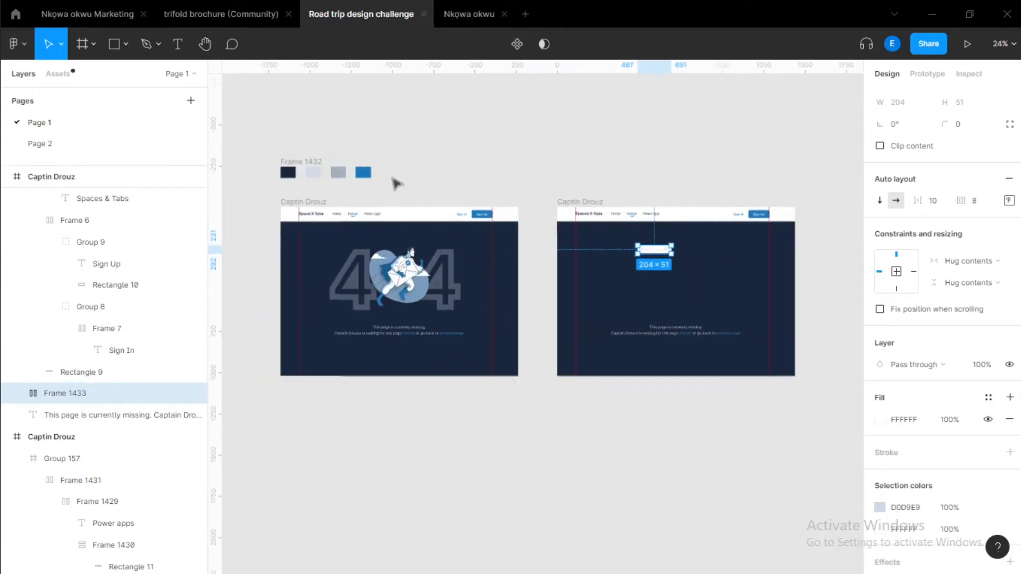
{"action": "left_click_drag", "start_coordinate": [275, 137], "coordinate": [456, 190]}
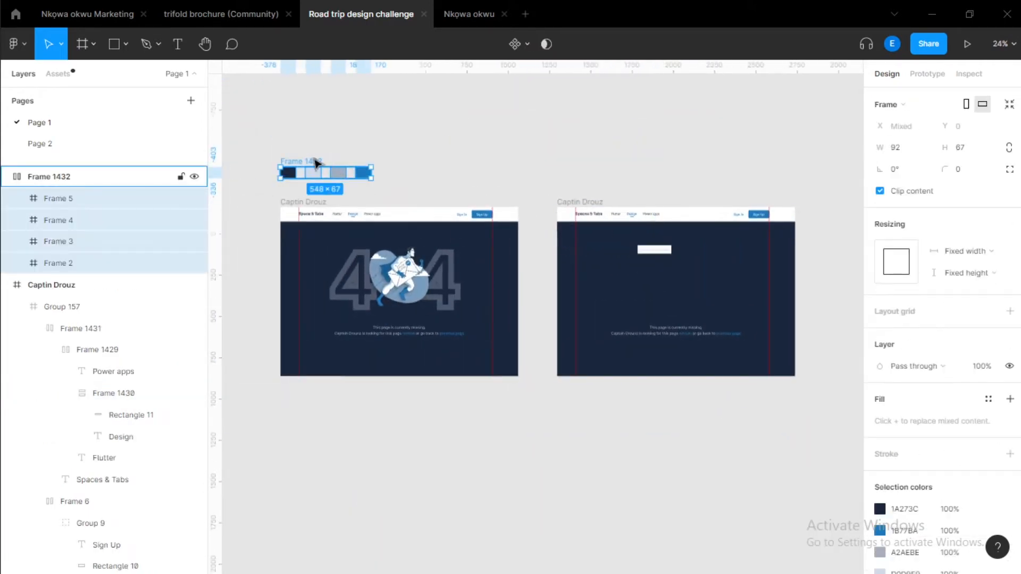
{"action": "left_click_drag", "start_coordinate": [318, 164], "coordinate": [648, 189]}
{"action": "scroll", "coordinate": [682, 237], "scroll_direction": "up", "scroll_amount": 4}
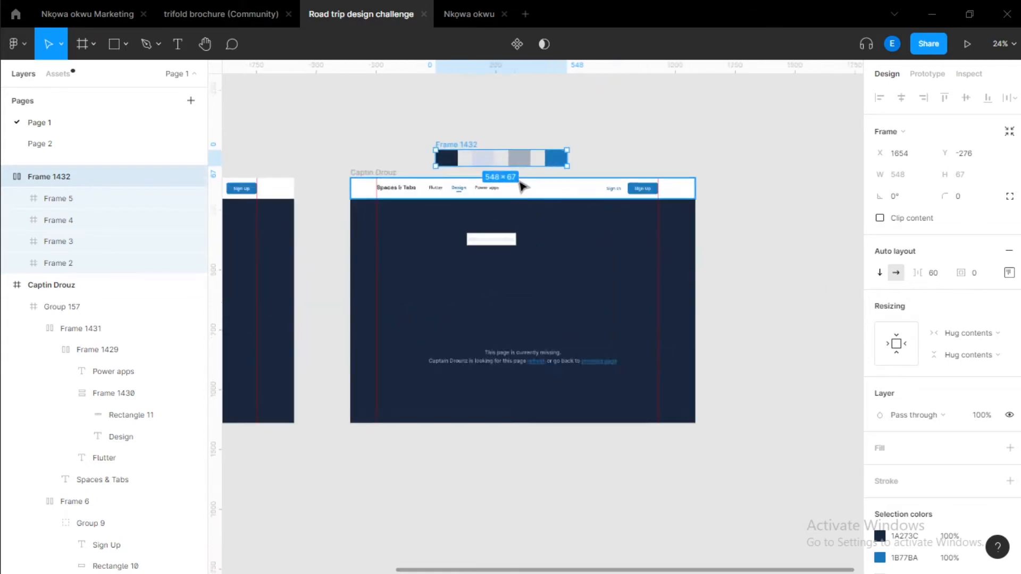
Set the label frame's fill to A2AEBE by sampling the grey palette swatch.
{"action": "left_click", "coordinate": [482, 260]}
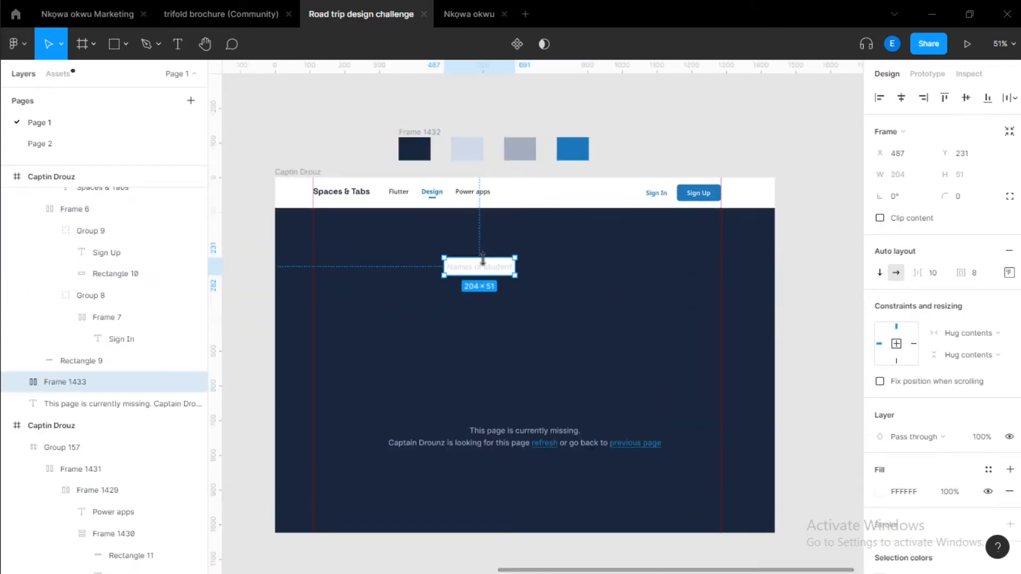
{"action": "key", "text": "i"}
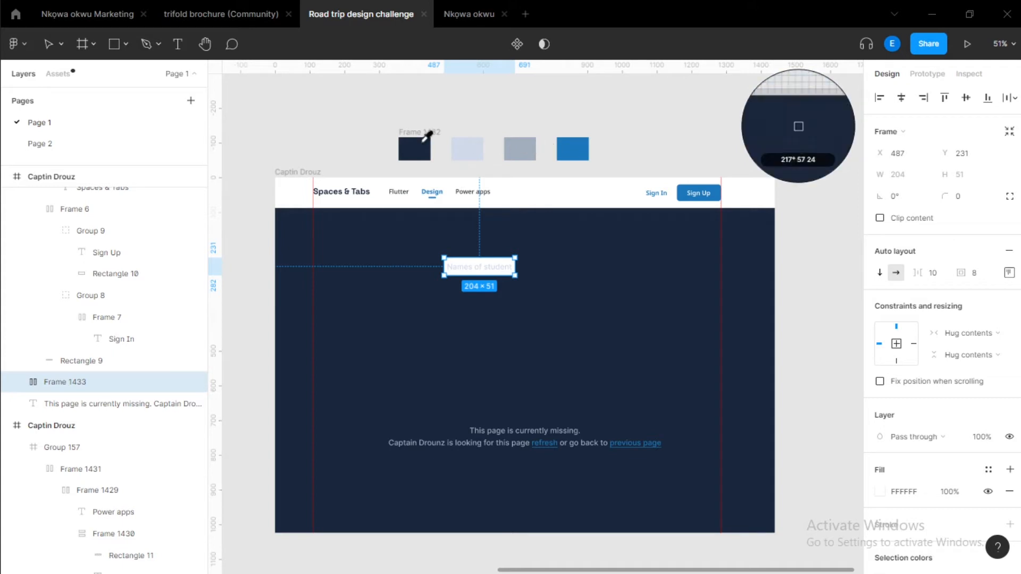
{"action": "left_click", "coordinate": [530, 143]}
Move the label frame up and to the left on the page.
{"action": "left_click", "coordinate": [510, 283]}
{"action": "left_click_drag", "start_coordinate": [484, 274], "coordinate": [381, 242]}
{"action": "scroll", "coordinate": [358, 241], "scroll_direction": "up", "scroll_amount": 3}
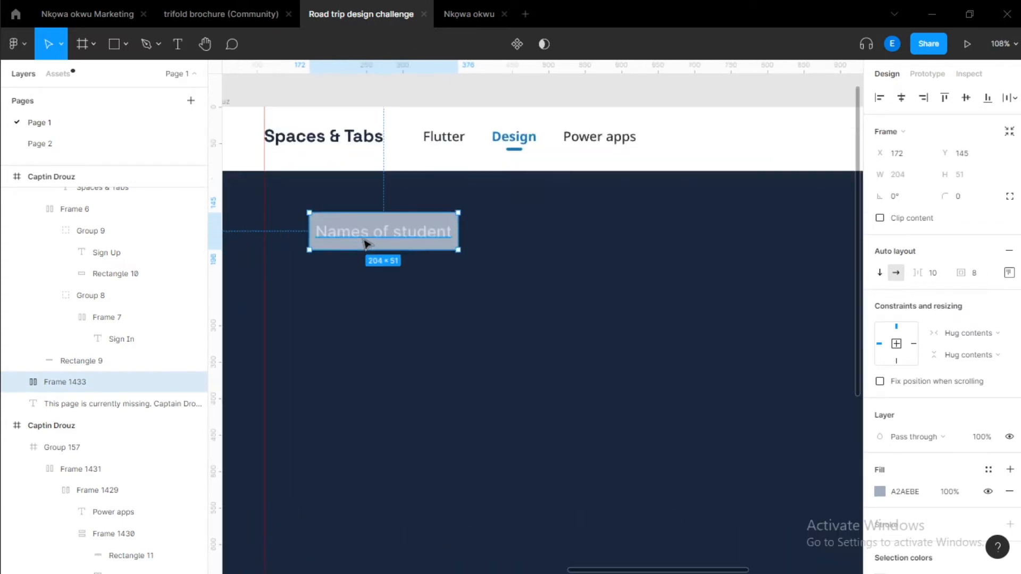
Set the Names of student text colour to the dark navy document colour.
{"action": "double_click", "coordinate": [367, 243]}
{"action": "left_click", "coordinate": [881, 492]}
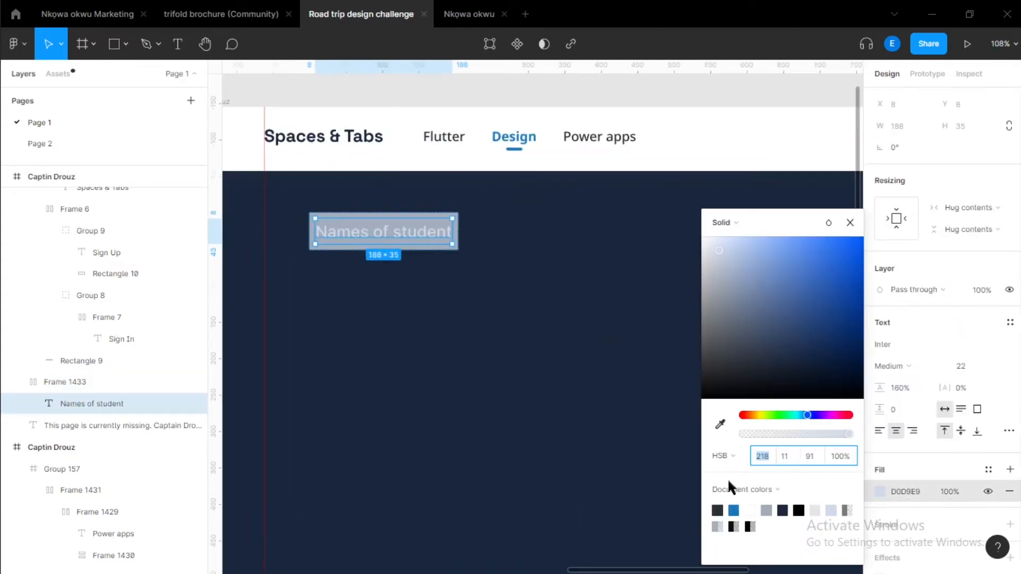
{"action": "left_click", "coordinate": [718, 510]}
{"action": "left_click", "coordinate": [505, 412]}
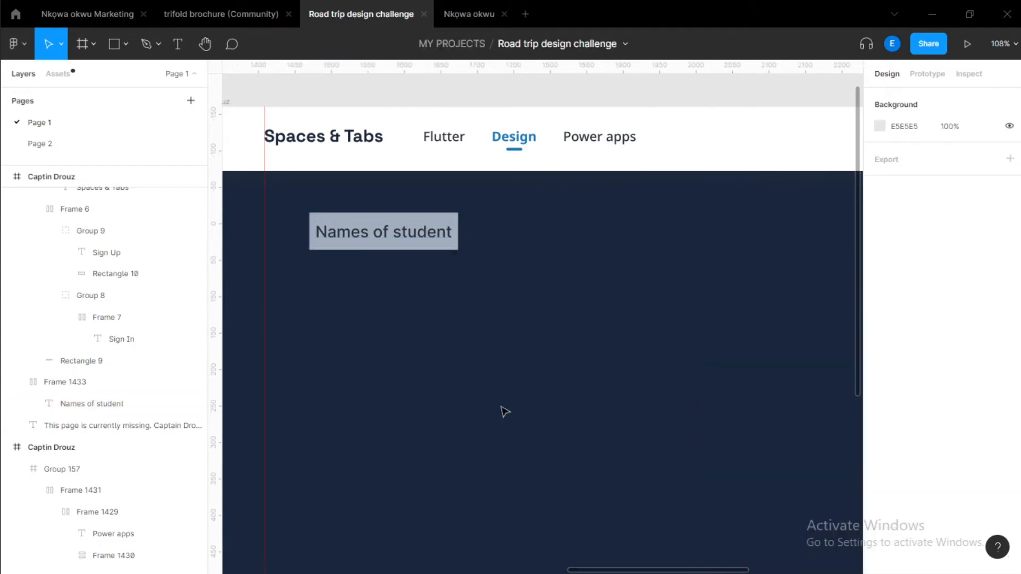
Move the label frame lower on the page and set its corner radius to 8.
{"action": "left_click_drag", "start_coordinate": [399, 233], "coordinate": [351, 274]}
{"action": "type", "text": "8"}
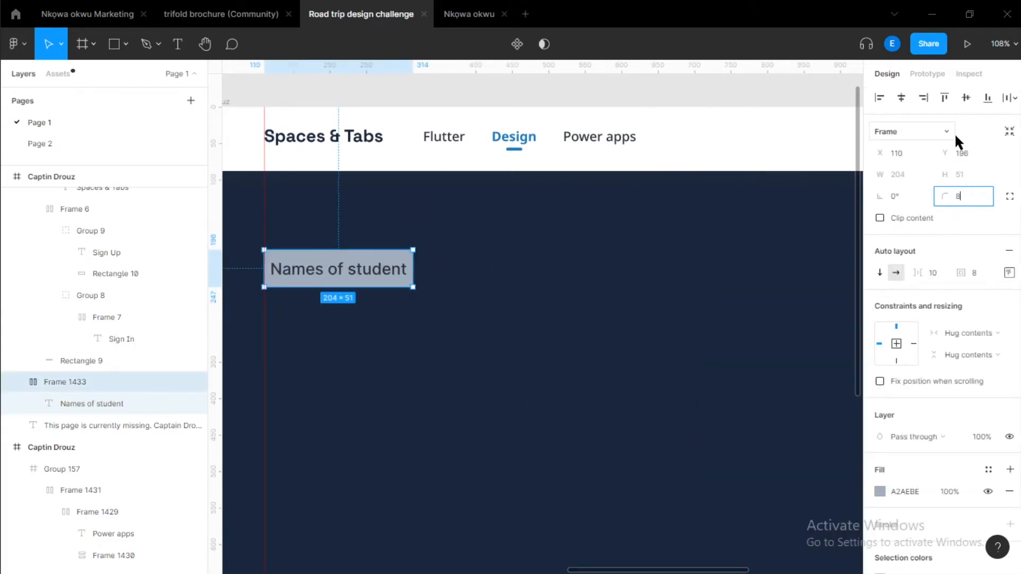
{"action": "key", "text": "Return"}
Widen the label frame to about 384 px and insert a chevron-down icon from the assets into it.
{"action": "left_click_drag", "start_coordinate": [419, 271], "coordinate": [544, 272]}
{"action": "left_click", "coordinate": [60, 75]}
{"action": "left_click", "coordinate": [49, 101]}
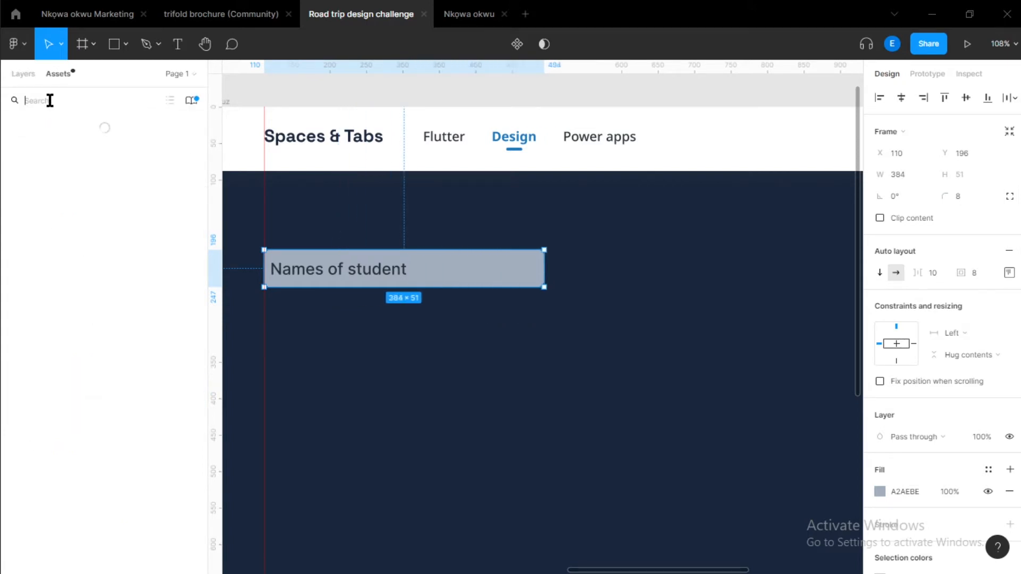
{"action": "type", "text": "chveron"}
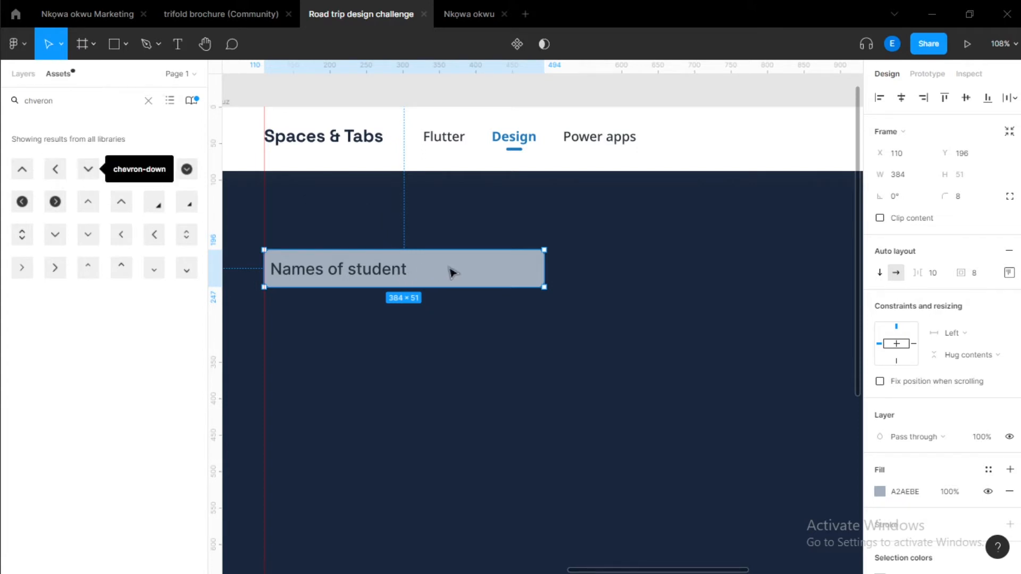
{"action": "left_click_drag", "start_coordinate": [446, 281], "coordinate": [445, 282]}
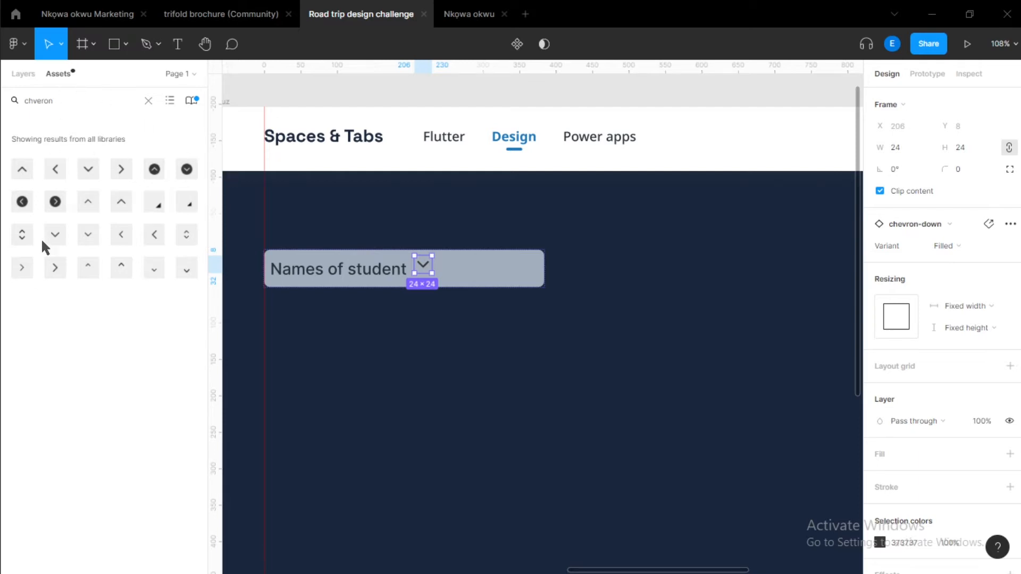
{"action": "left_click", "coordinate": [467, 279]}
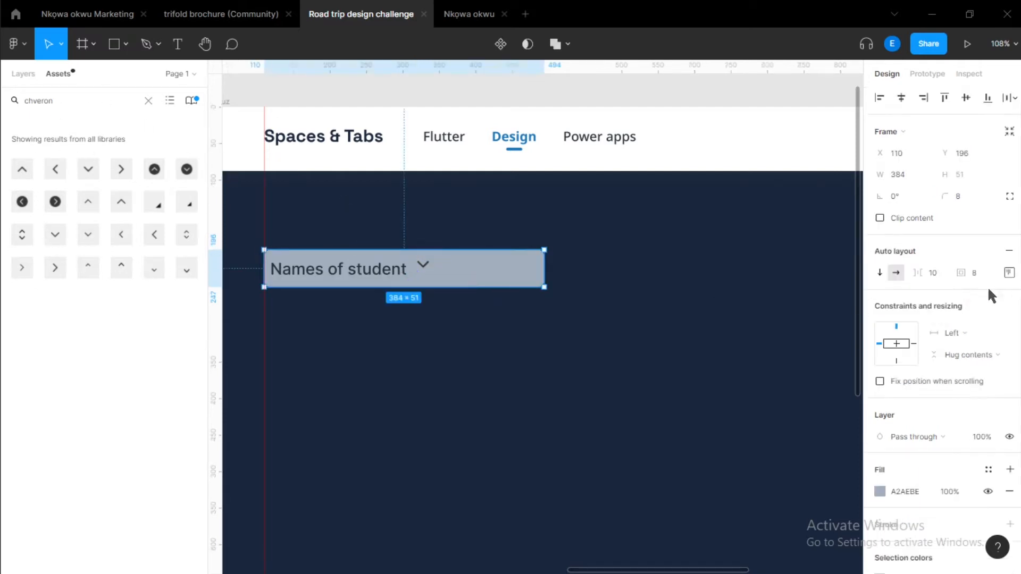
Move the label frame up and set its height to 54.
{"action": "left_click", "coordinate": [1008, 272]}
{"action": "left_click", "coordinate": [952, 330]}
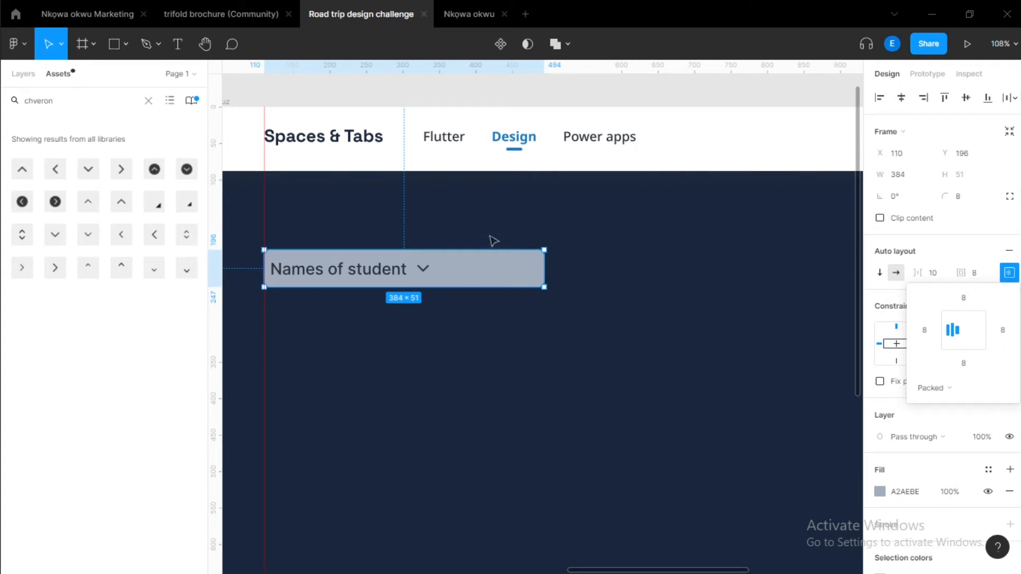
{"action": "left_click_drag", "start_coordinate": [464, 251], "coordinate": [461, 234]}
{"action": "left_click", "coordinate": [977, 166]}
{"action": "type", "text": "4"}
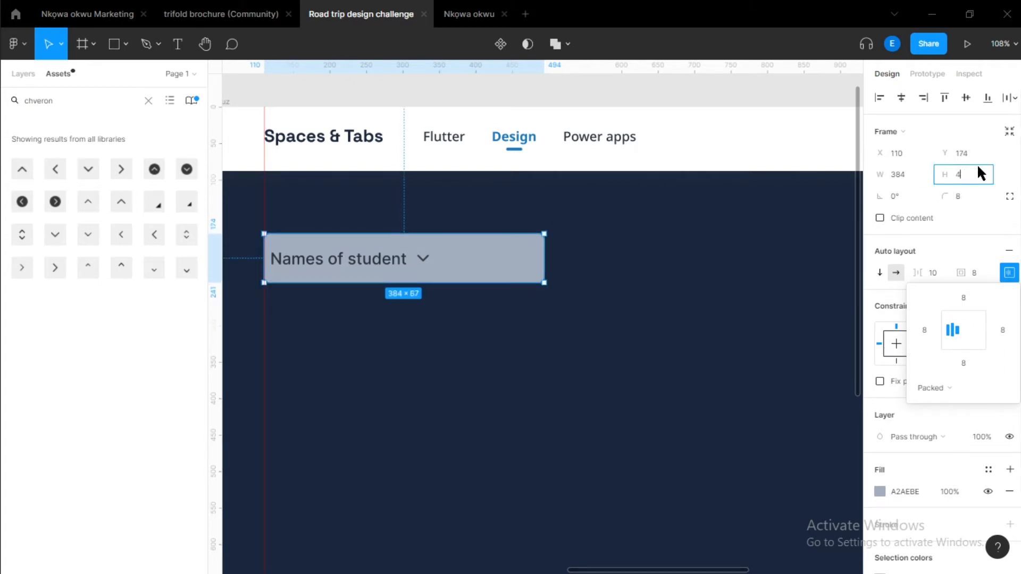
{"action": "type", "text": "8"}
{"action": "key", "text": "Return"}
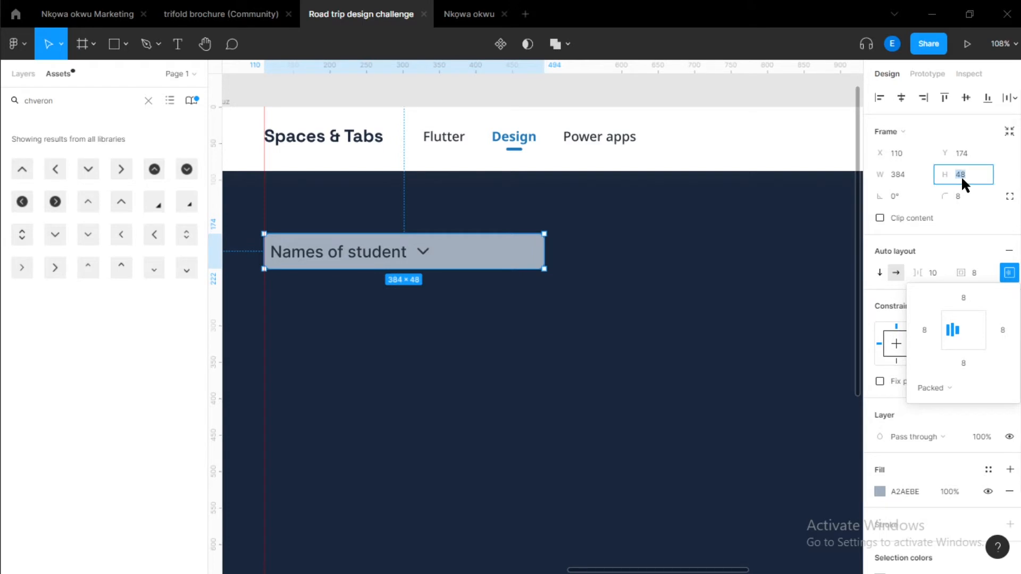
{"action": "type", "text": "54"}
{"action": "key", "text": "Return"}
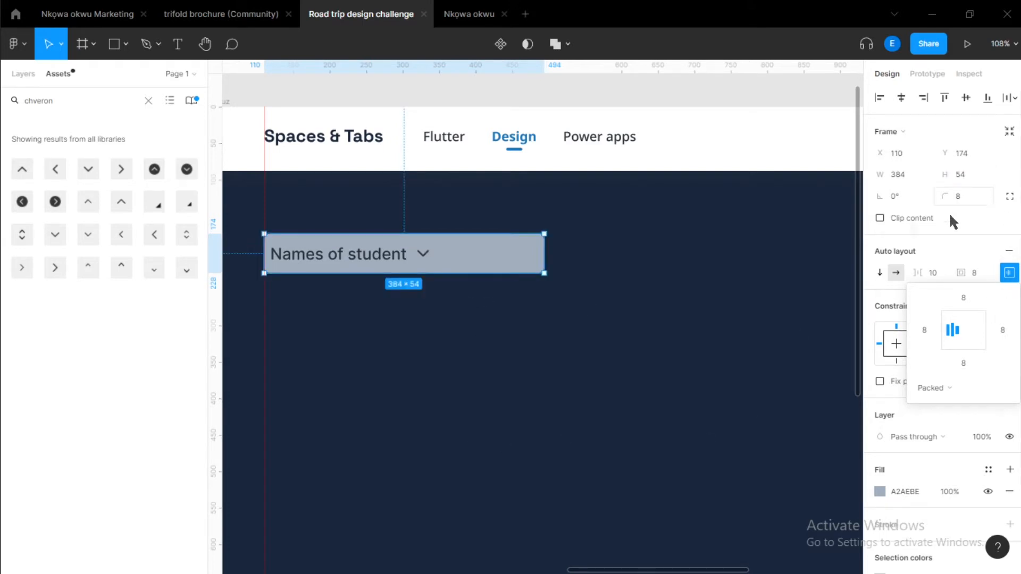
Move the label frame right on the page to about X 528, Y 158.
{"action": "left_click", "coordinate": [558, 291]}
{"action": "scroll", "coordinate": [499, 281], "scroll_direction": "down", "scroll_amount": 3}
{"action": "scroll", "coordinate": [533, 352], "scroll_direction": "down", "scroll_amount": 1}
{"action": "scroll", "coordinate": [422, 230], "scroll_direction": "up", "scroll_amount": 1}
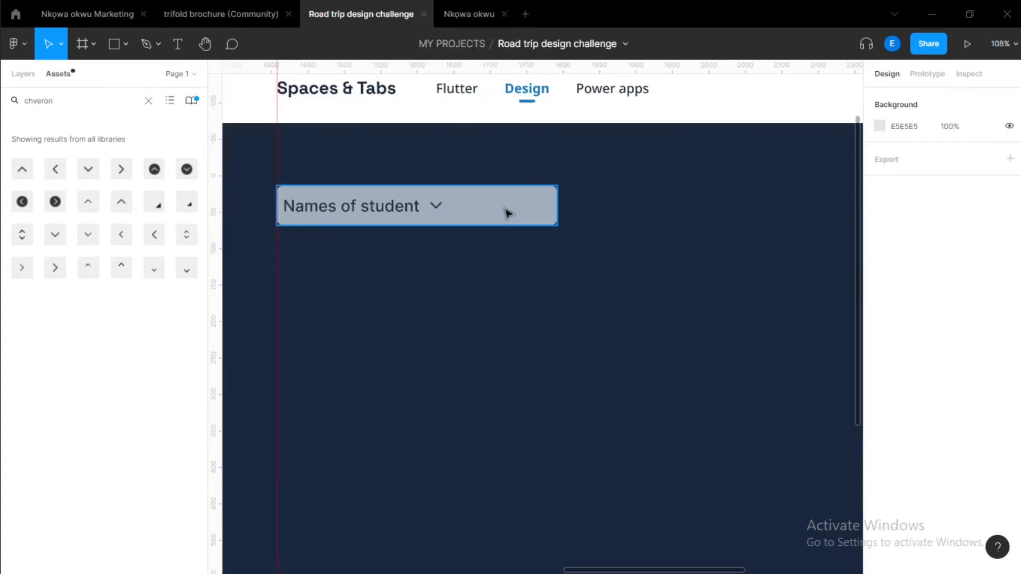
{"action": "left_click", "coordinate": [500, 212]}
{"action": "scroll", "coordinate": [543, 268], "scroll_direction": "down", "scroll_amount": 2}
{"action": "left_click_drag", "start_coordinate": [554, 291], "coordinate": [438, 307]}
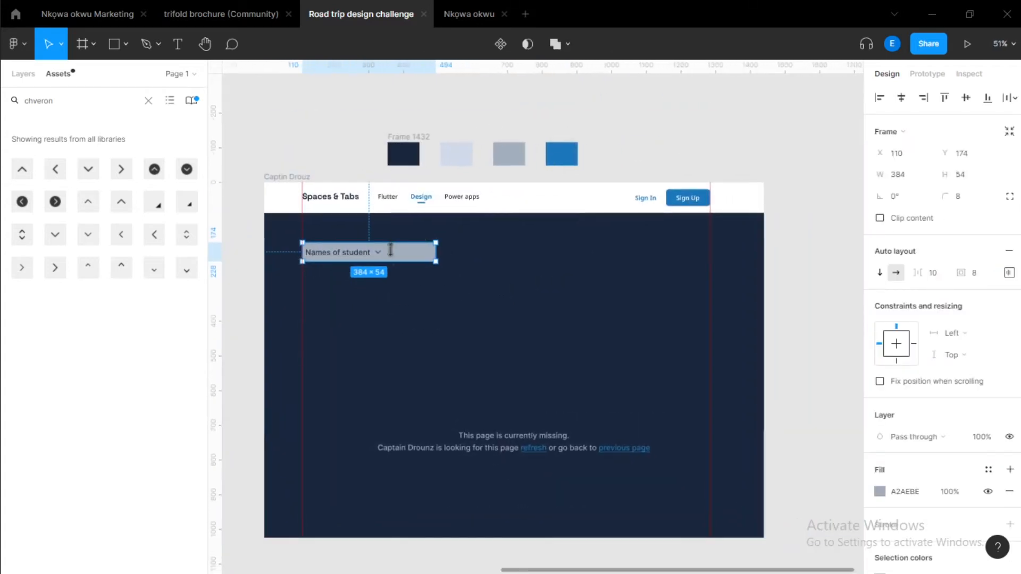
{"action": "left_click_drag", "start_coordinate": [391, 250], "coordinate": [530, 259]}
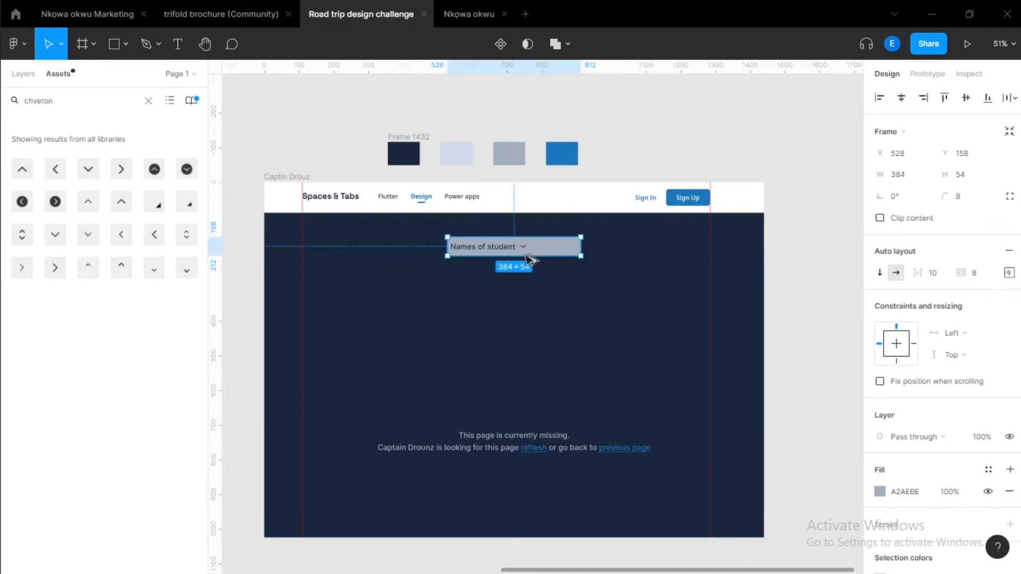
Set the label frame's auto layout alignment to space between, pushing the chevron to the far end.
{"action": "scroll", "coordinate": [546, 282], "scroll_direction": "up", "scroll_amount": 3}
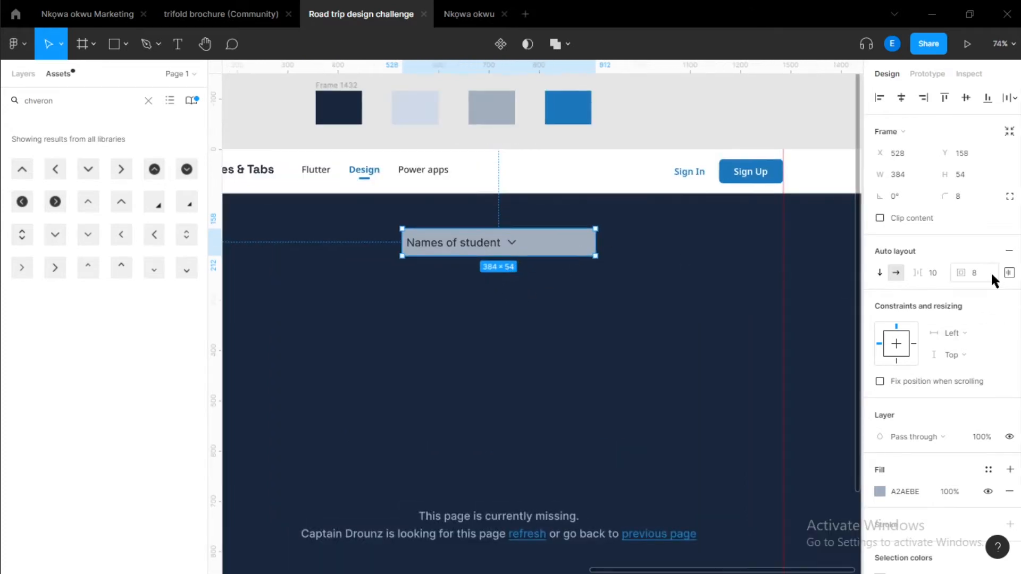
{"action": "left_click", "coordinate": [1009, 272]}
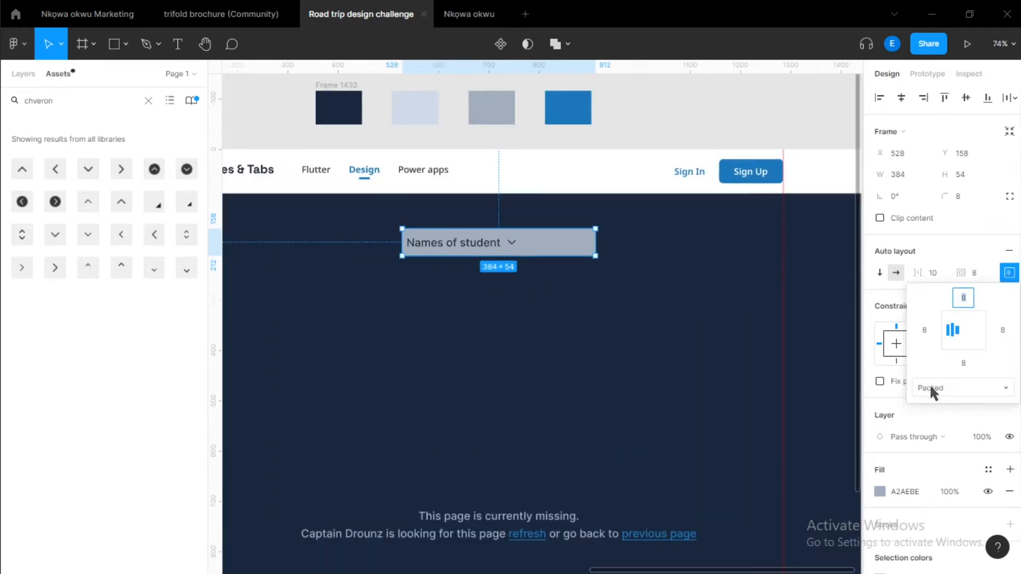
{"action": "left_click", "coordinate": [962, 329]}
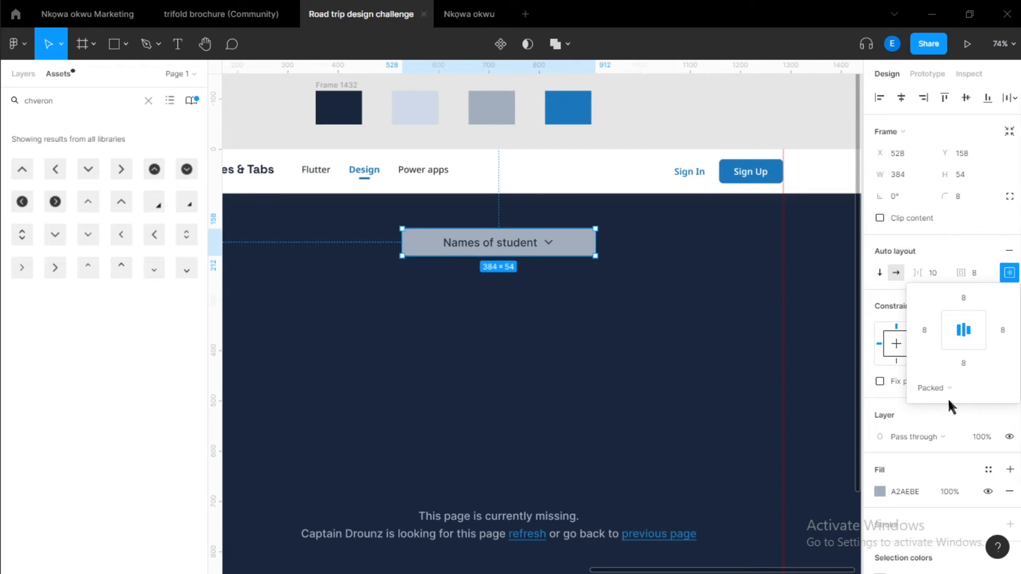
{"action": "left_click", "coordinate": [933, 388]}
{"action": "left_click", "coordinate": [945, 406]}
{"action": "left_click", "coordinate": [459, 274]}
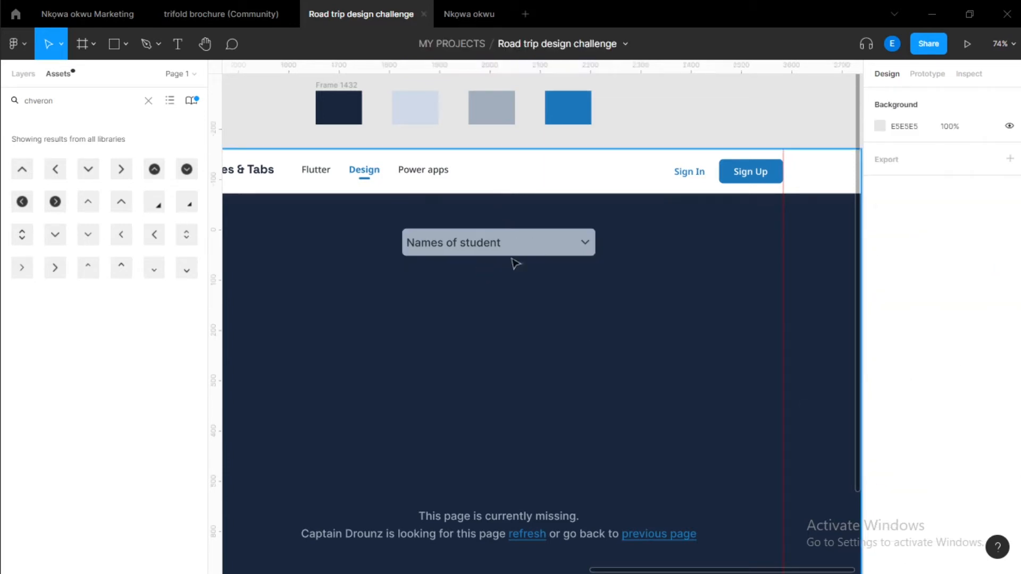
Set the label frame's left and right padding to 16.
{"action": "left_click", "coordinate": [533, 249], "text": "ctrl"}
{"action": "left_click", "coordinate": [1009, 276]}
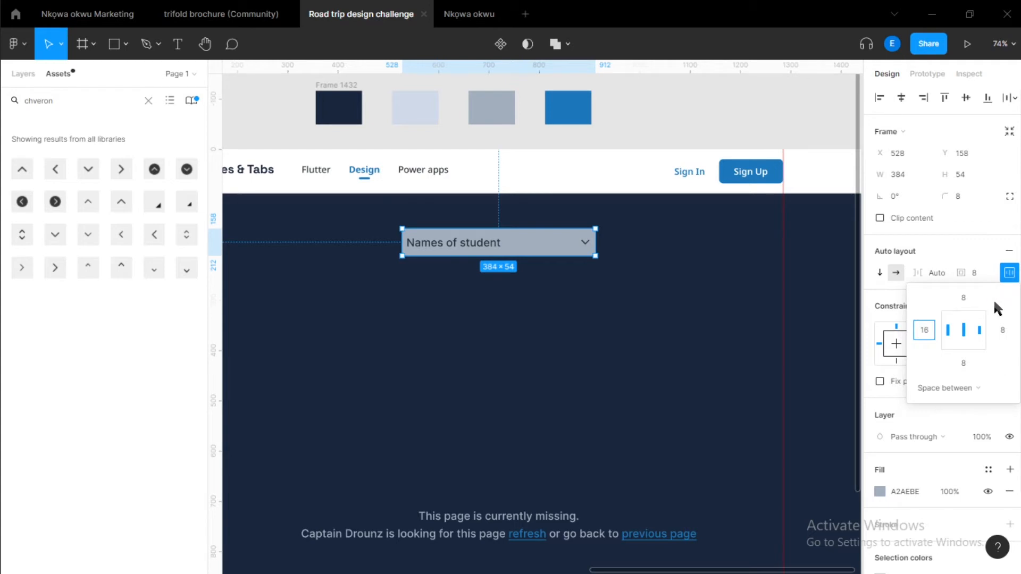
{"action": "left_click", "coordinate": [1006, 331]}
{"action": "type", "text": "16"}
{"action": "key", "text": "Return"}
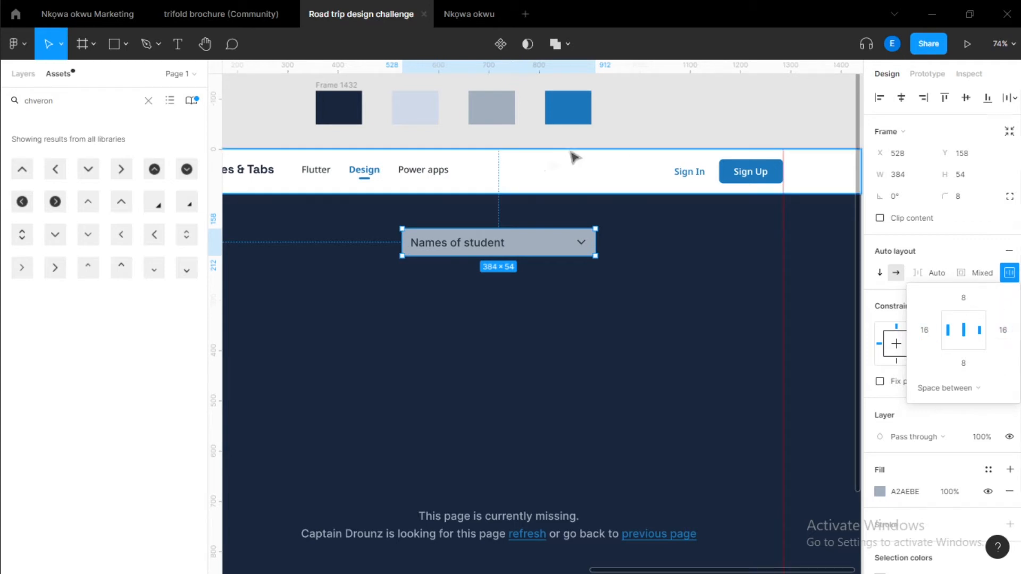
{"action": "left_click", "coordinate": [440, 312]}
{"action": "scroll", "coordinate": [442, 319], "scroll_direction": "up", "scroll_amount": 3, "text": "ctrl"}
{"action": "left_click", "coordinate": [551, 155]}
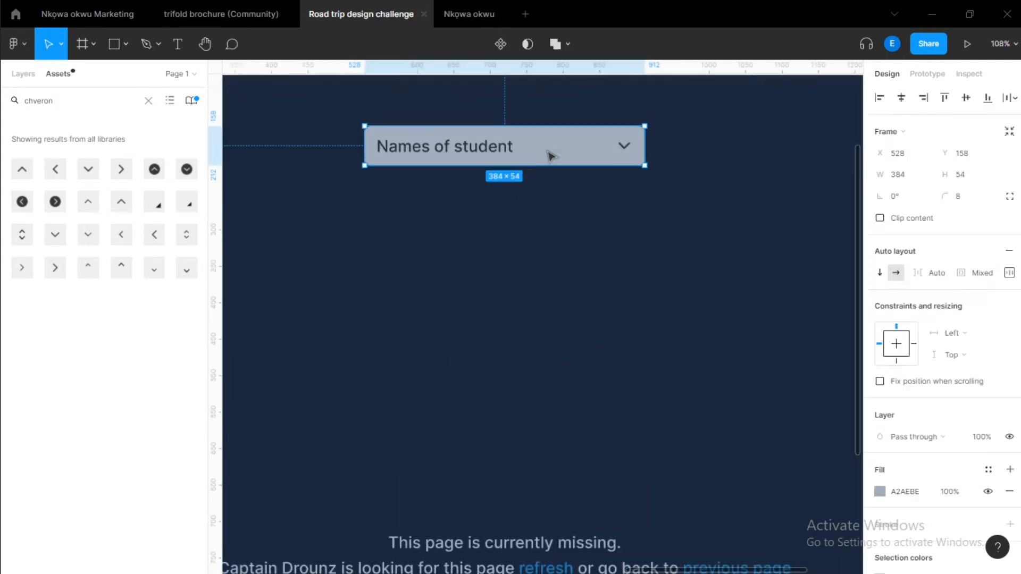
{"action": "left_click_drag", "start_coordinate": [550, 155], "coordinate": [553, 177]}
{"action": "left_click", "coordinate": [517, 271]}
{"action": "scroll", "coordinate": [472, 232], "scroll_direction": "down", "scroll_amount": 3, "text": "ctrl"}
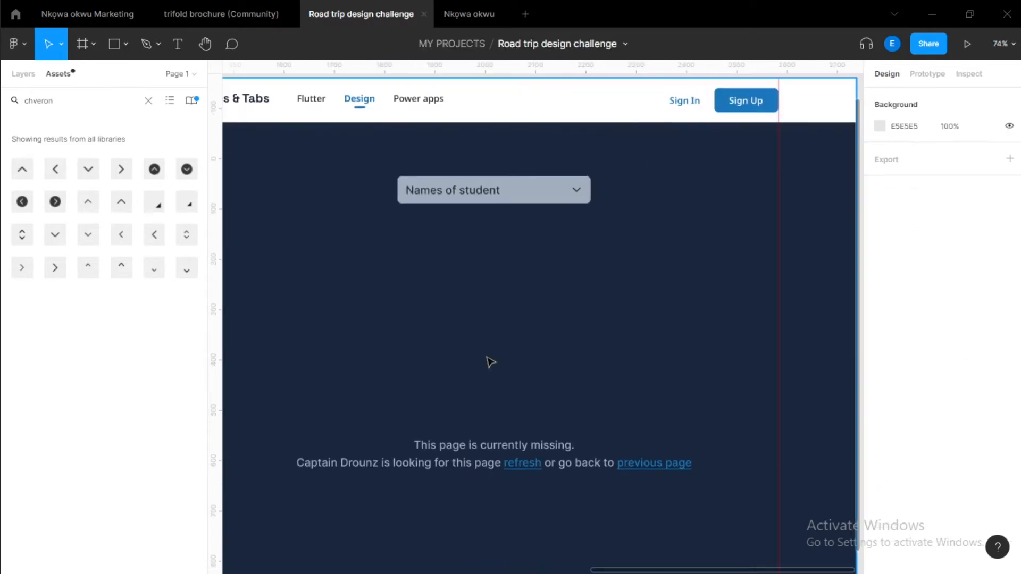
Copy the Names of student text below the label and draw a frame about 467 × 199 px around it.
{"action": "double_click", "coordinate": [475, 197]}
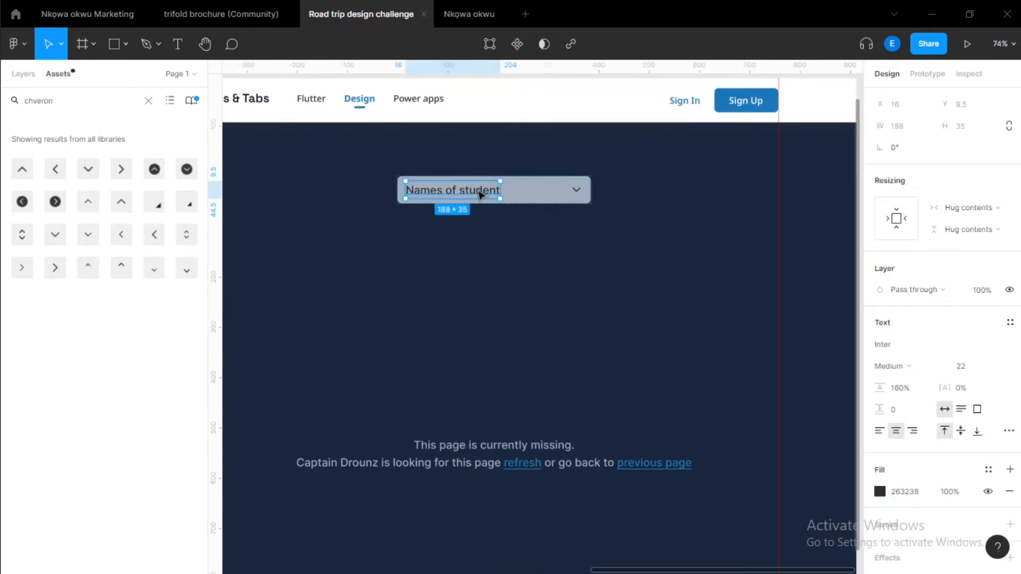
{"action": "left_click_drag", "start_coordinate": [481, 191], "coordinate": [476, 257], "text": "alt"}
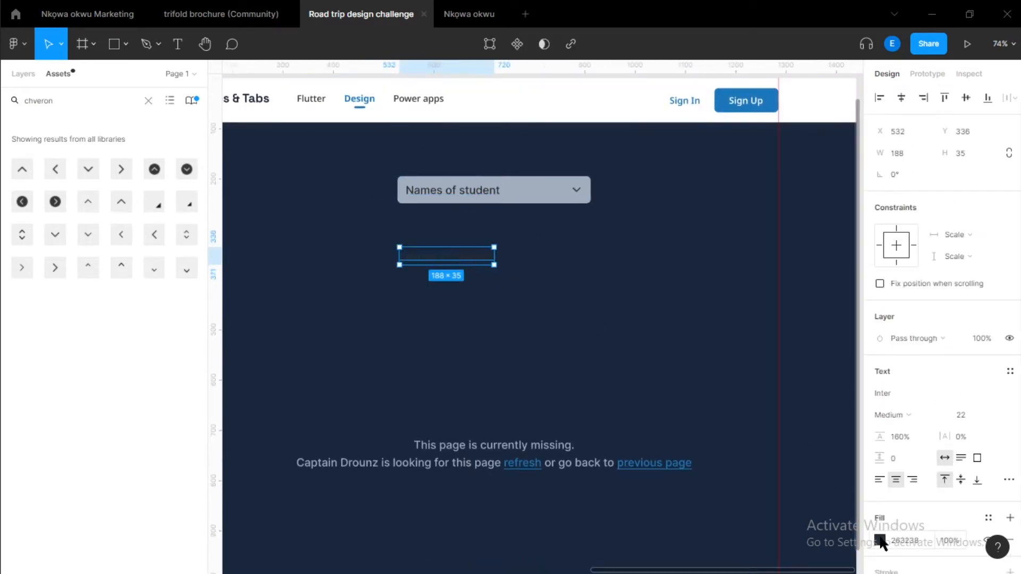
{"action": "left_click", "coordinate": [384, 223]}
{"action": "key", "text": "f"}
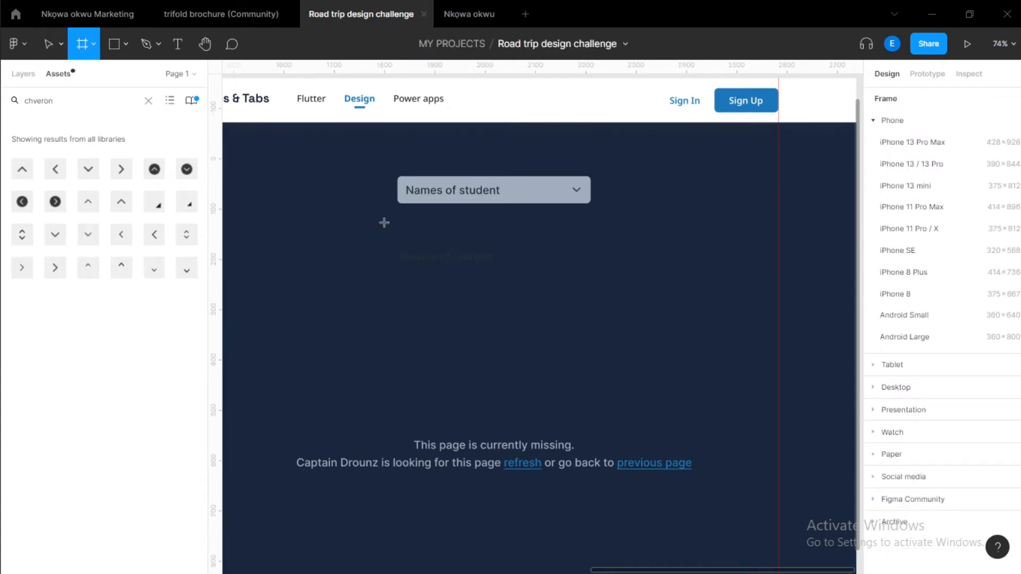
{"action": "left_click_drag", "start_coordinate": [372, 215], "coordinate": [606, 316]}
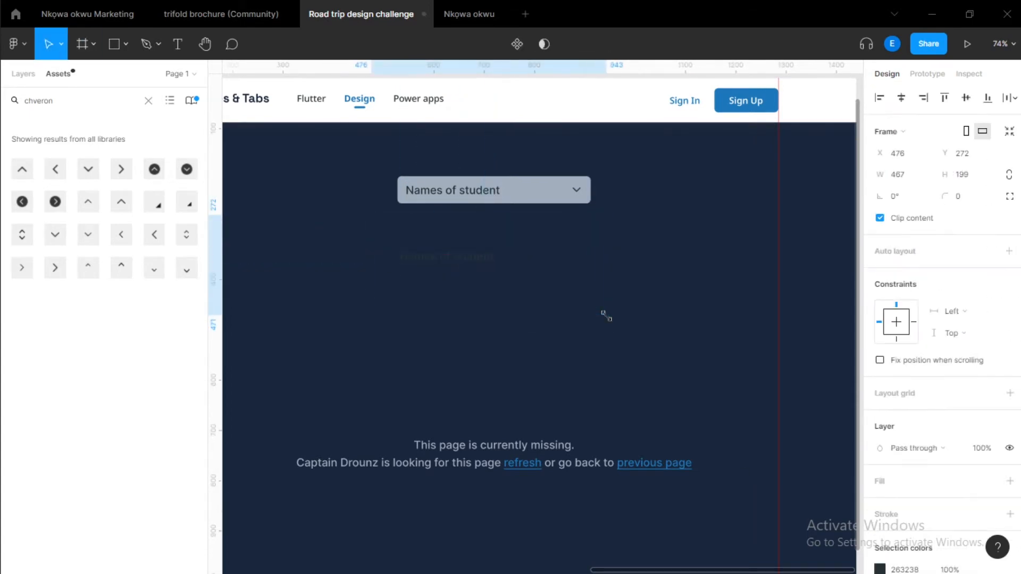
Fill the new list frame with the label's grey using the eyedropper and narrow it to 384 px.
{"action": "left_click_drag", "start_coordinate": [456, 264], "coordinate": [427, 303]}
{"action": "key", "text": "i"}
{"action": "left_click", "coordinate": [531, 195]}
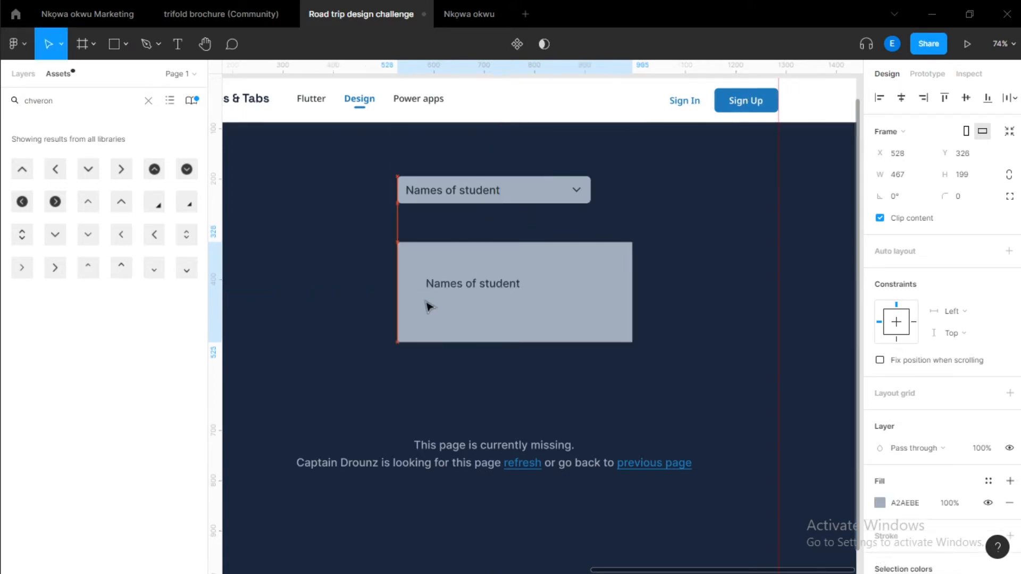
{"action": "left_click_drag", "start_coordinate": [634, 313], "coordinate": [584, 310]}
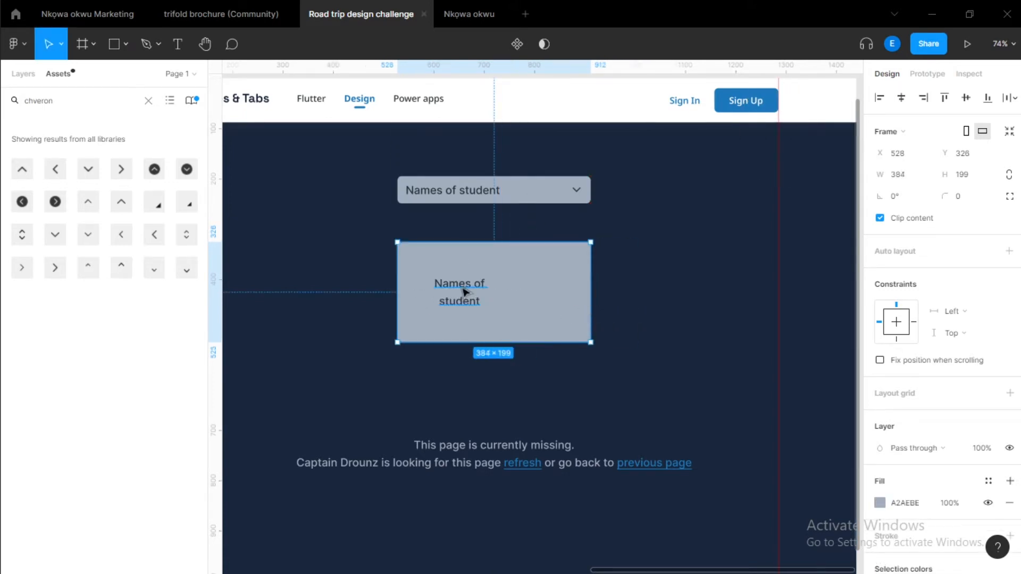
{"action": "key", "text": "Return"}
Move the copied text near the top-left of the list frame.
{"action": "left_click", "coordinate": [946, 437]}
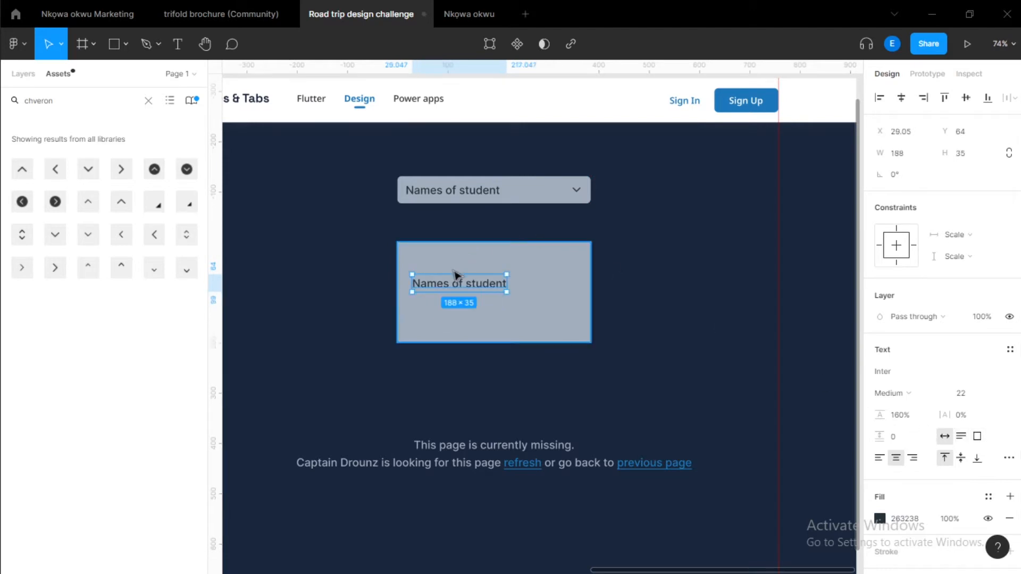
{"action": "left_click_drag", "start_coordinate": [453, 291], "coordinate": [447, 268]}
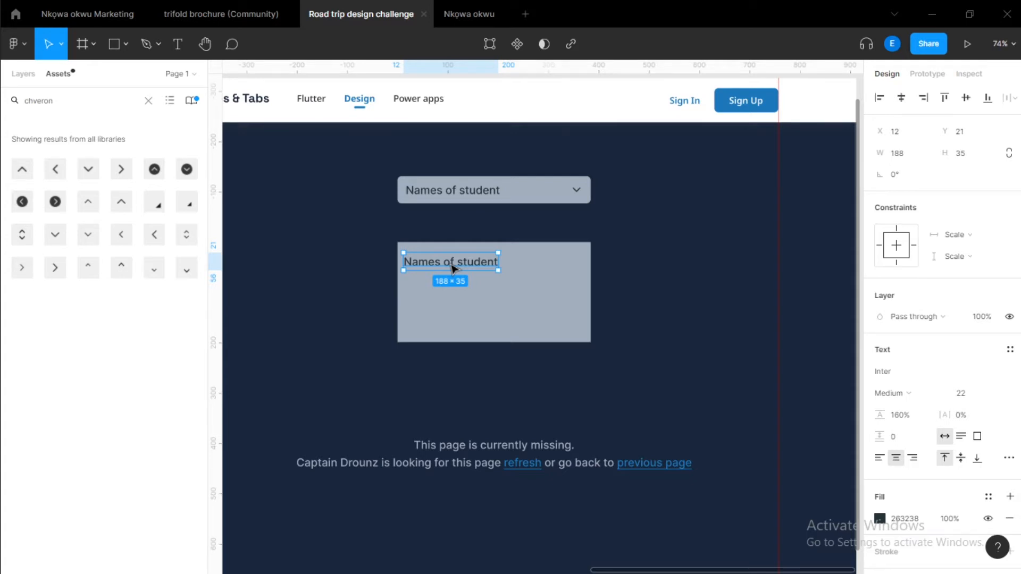
{"action": "left_click_drag", "start_coordinate": [446, 267], "coordinate": [449, 282]}
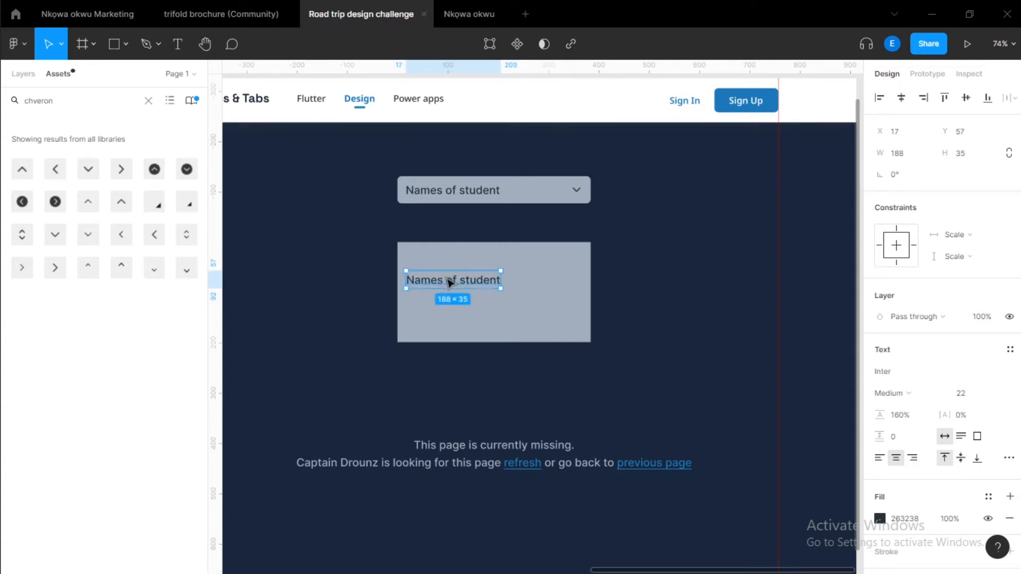
Duplicate the text and nudge the copy down beneath the first one.
{"action": "right_click", "coordinate": [435, 278]}
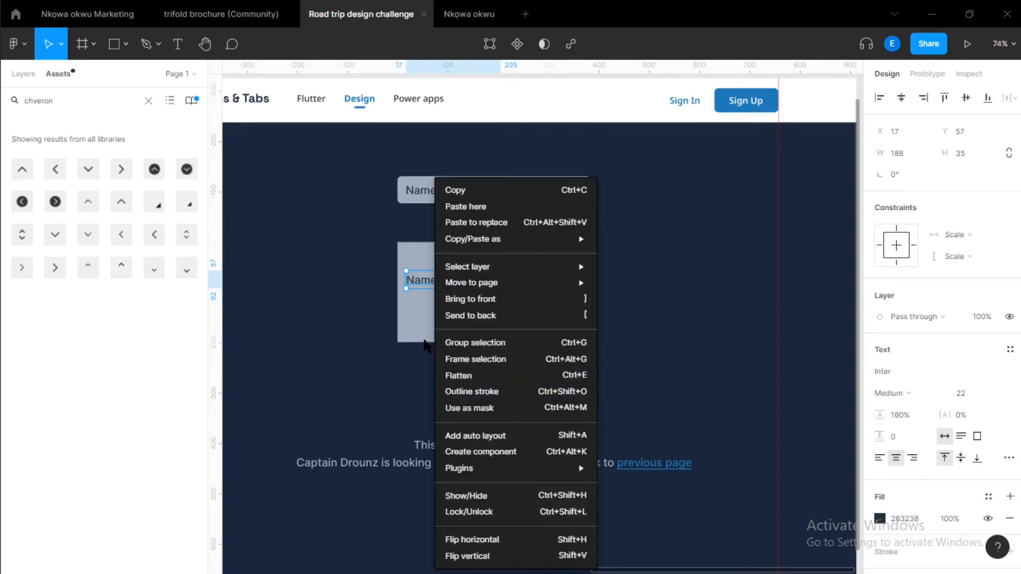
{"action": "left_click", "coordinate": [412, 325]}
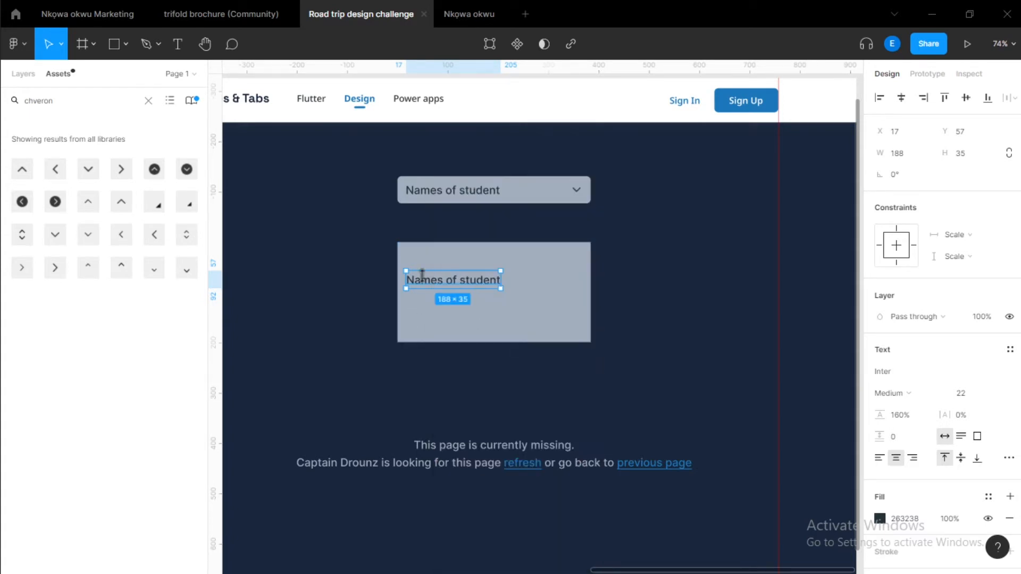
{"action": "key", "text": "ctrl+d"}
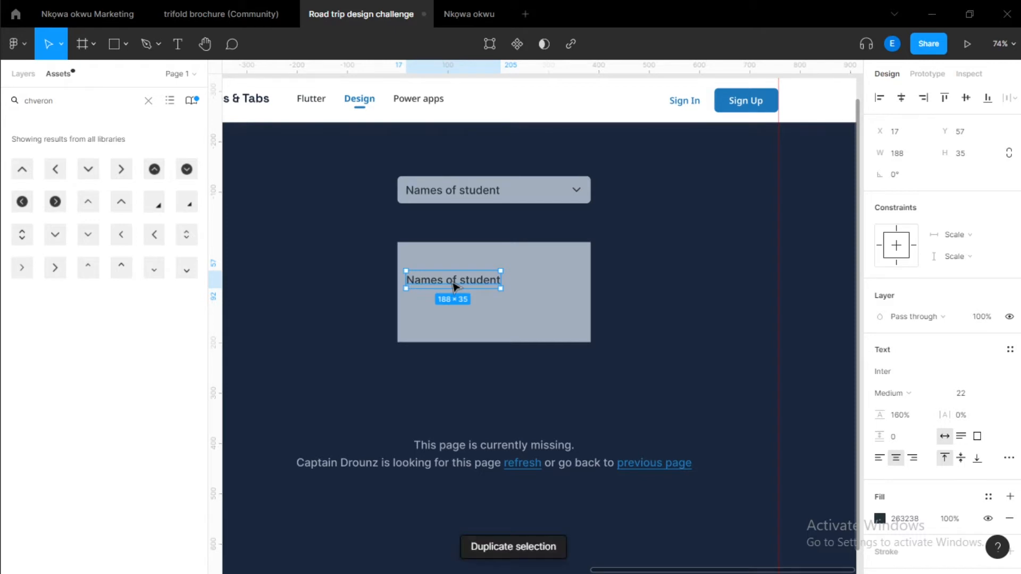
{"action": "key", "text": "shift+Down"}
{"action": "key", "text": "shift+Down"}
{"action": "key", "text": "shift+Down"}
{"action": "key", "text": "shift+Down"}
{"action": "key", "text": "shift+Down"}
{"action": "key", "text": "Down"}
{"action": "key", "text": "Down"}
{"action": "key", "text": "Down"}
{"action": "key", "text": "Down"}
{"action": "key", "text": "Down"}
Wrap the two texts in a vertical auto layout with a 16 px gap.
{"action": "left_click", "coordinate": [455, 283], "text": "shift"}
{"action": "key", "text": "shift+a"}
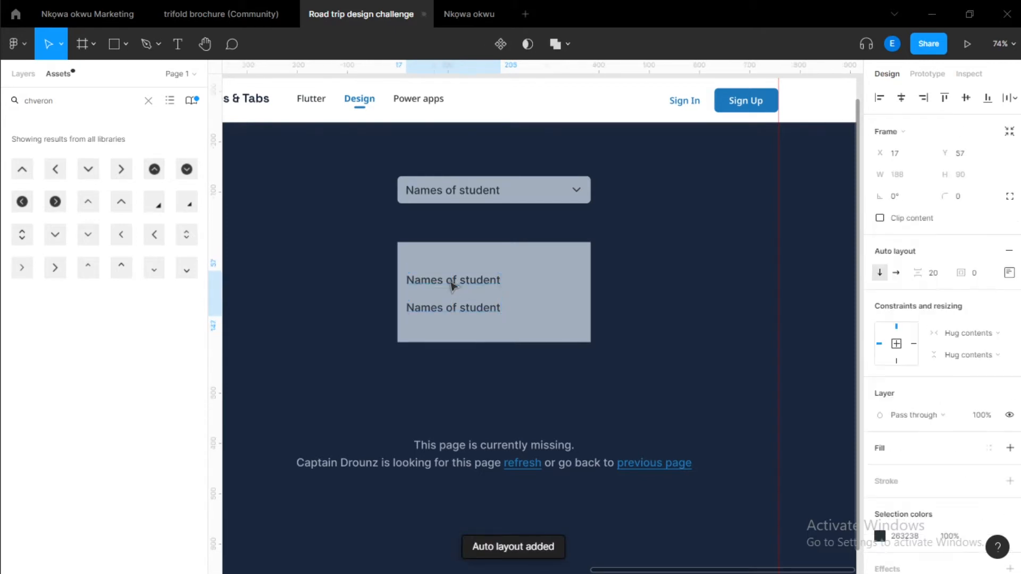
{"action": "left_click", "coordinate": [940, 277]}
{"action": "type", "text": "16"}
{"action": "key", "text": "Return"}
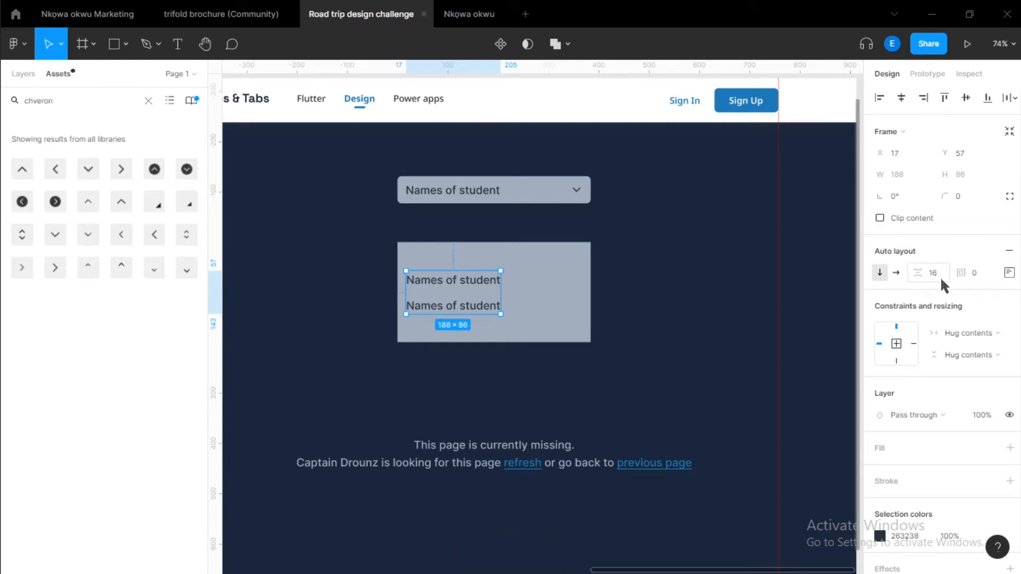
Move the auto layout group of texts up to the top-left corner of the list frame.
{"action": "left_click", "coordinate": [462, 285]}
{"action": "left_click", "coordinate": [451, 303]}
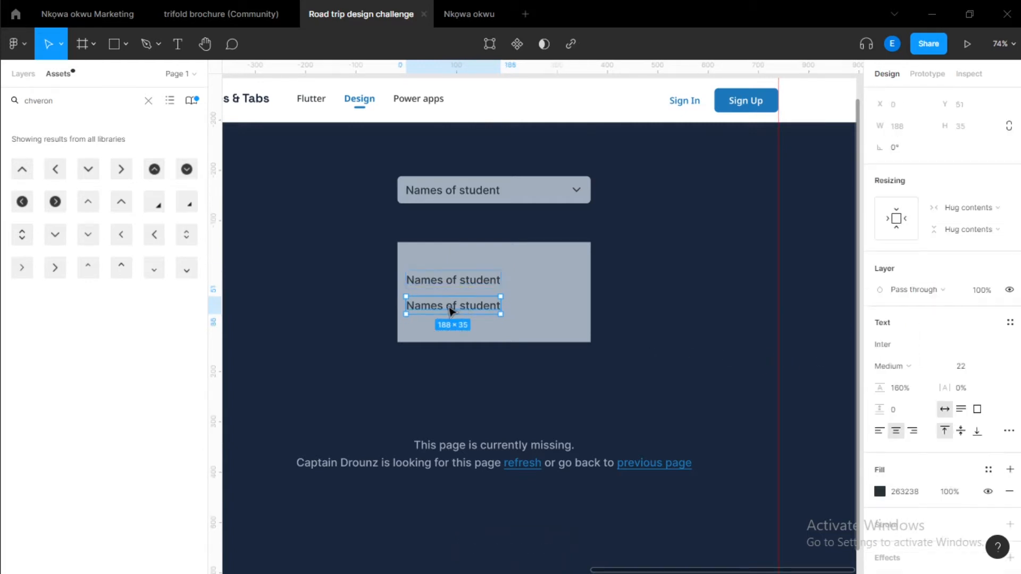
{"action": "left_click", "coordinate": [531, 287]}
{"action": "left_click_drag", "start_coordinate": [462, 294], "coordinate": [458, 274]}
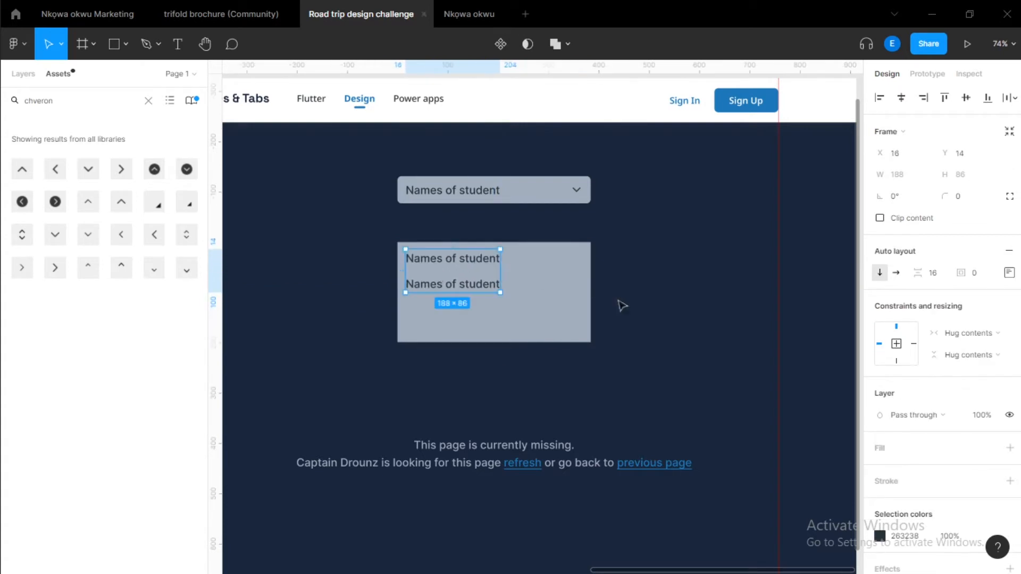
{"action": "key", "text": "Escape"}
Set the list frame's corner radius to 8 and move it up just below the label.
{"action": "left_click", "coordinate": [962, 199]}
{"action": "type", "text": "8"}
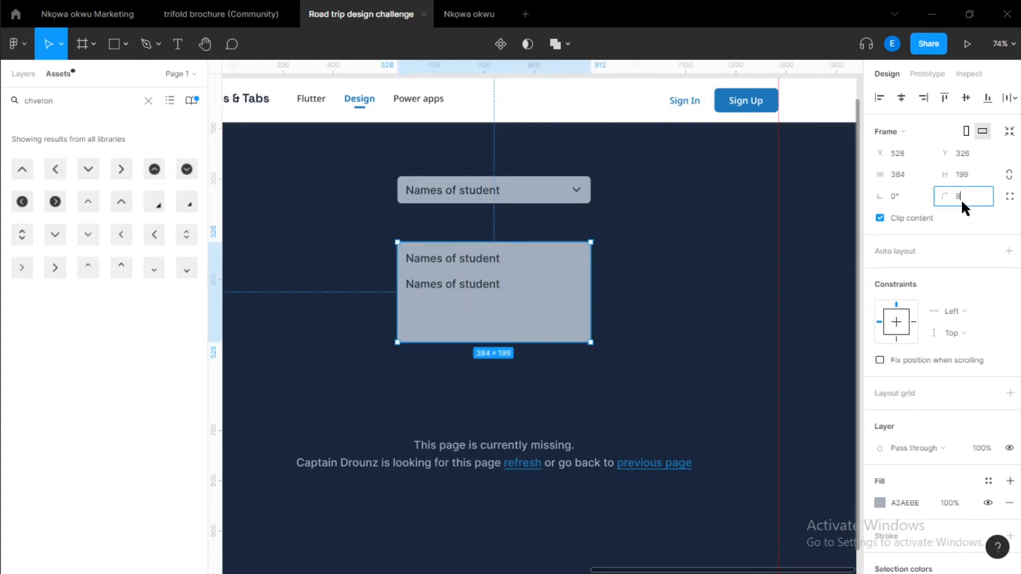
{"action": "key", "text": "Return"}
{"action": "left_click_drag", "start_coordinate": [477, 295], "coordinate": [498, 309]}
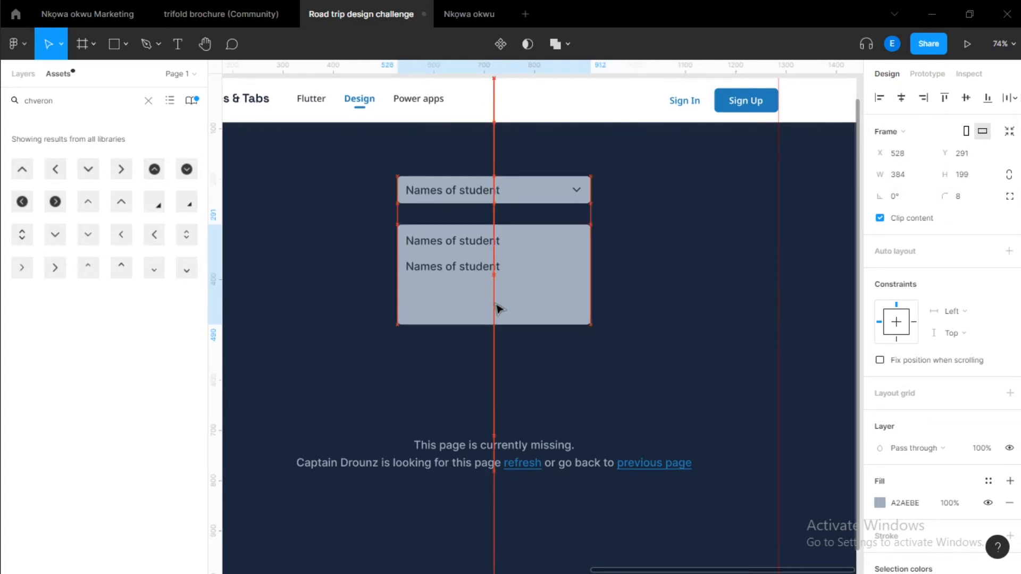
Duplicate a Names of student entry twice to make four entries in the list.
{"action": "scroll", "coordinate": [459, 290], "scroll_direction": "up", "scroll_amount": 5}
{"action": "left_click", "coordinate": [483, 255]}
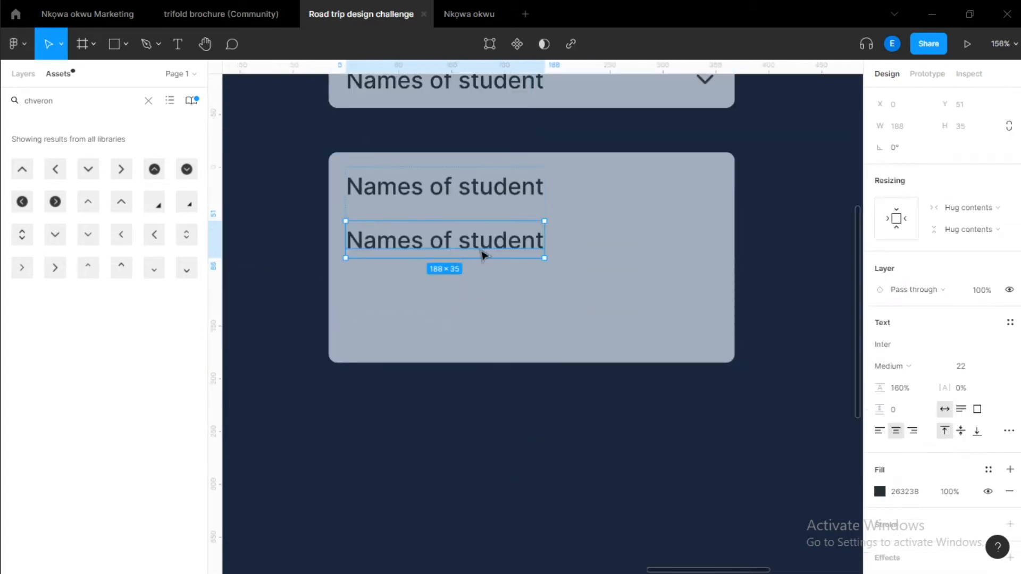
{"action": "key", "text": "ctrl+d"}
{"action": "key", "text": "ctrl+d"}
{"action": "left_click", "coordinate": [671, 249]}
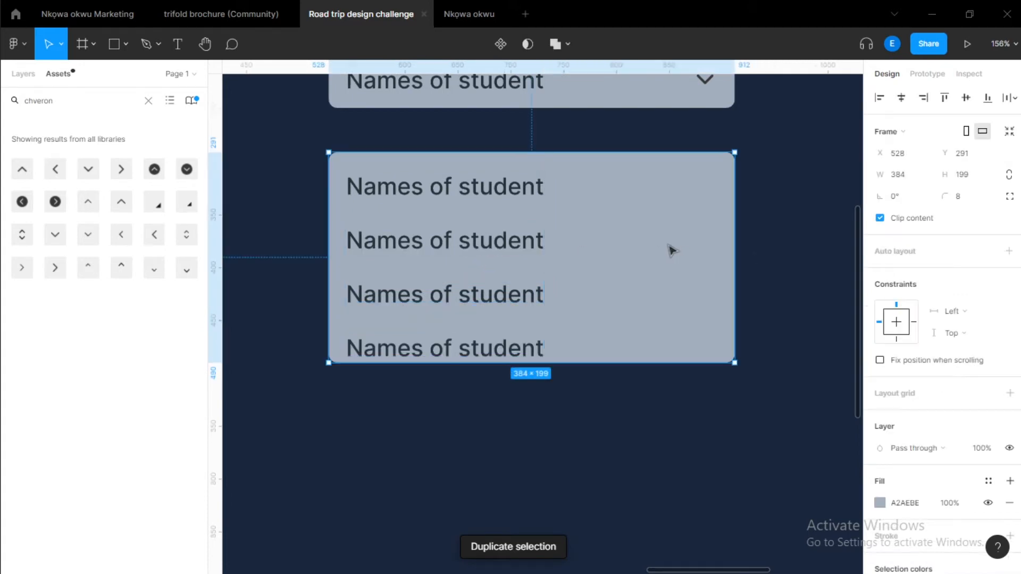
Add auto layout to the list frame and set its padding to 16.
{"action": "left_click", "coordinate": [1009, 252]}
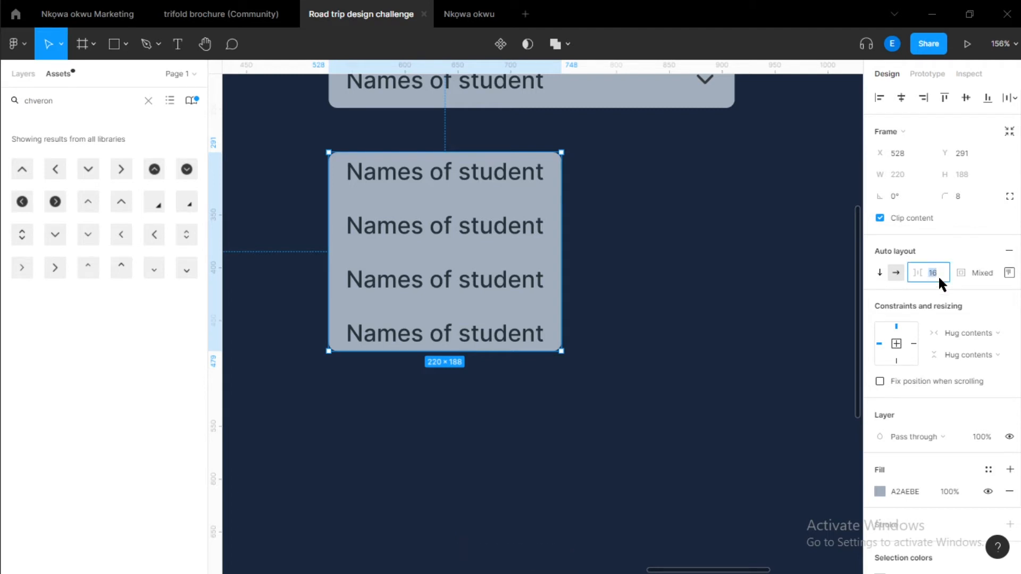
{"action": "left_click", "coordinate": [1009, 273]}
{"action": "left_click", "coordinate": [965, 328]}
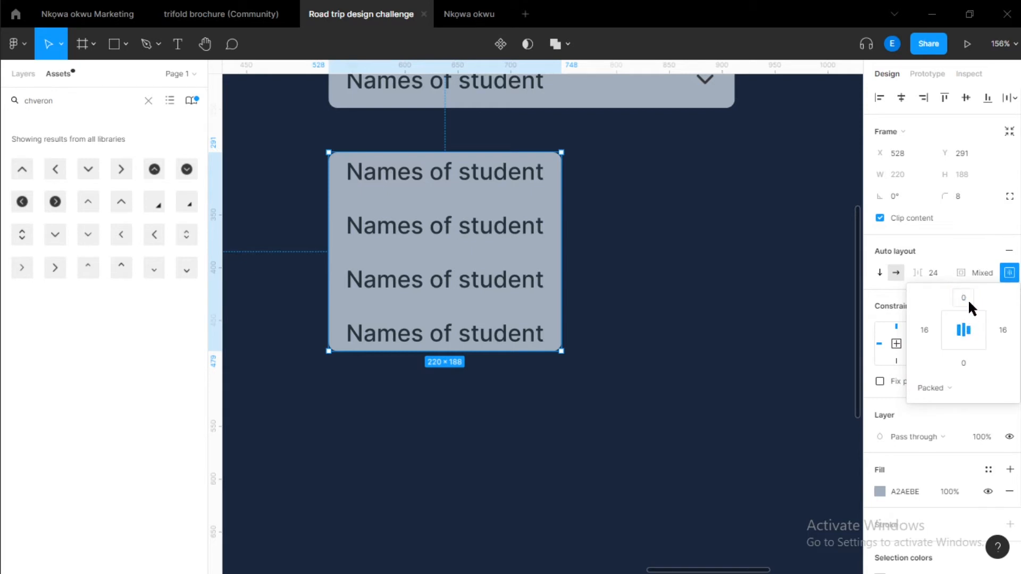
{"action": "left_click", "coordinate": [987, 271]}
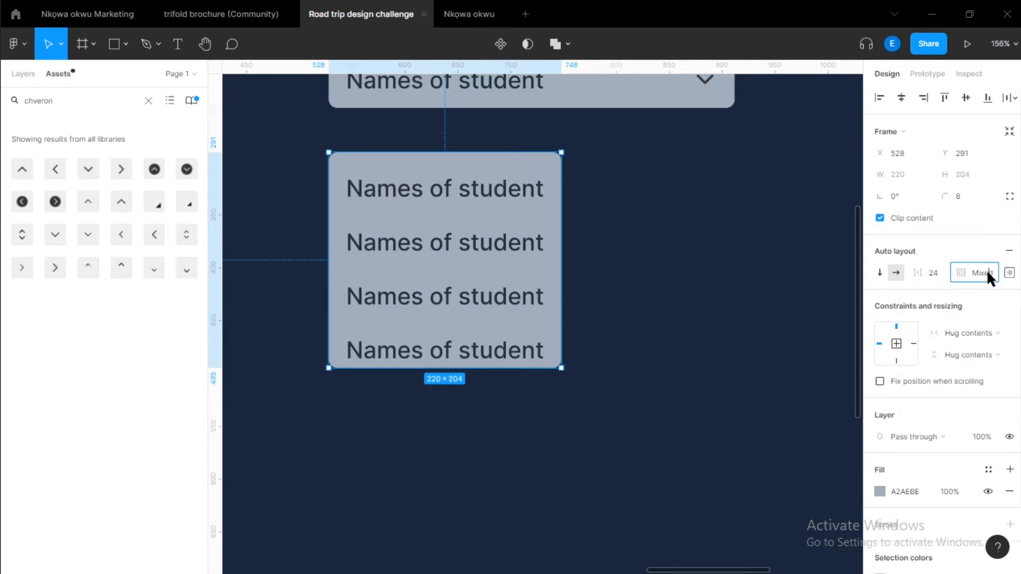
{"action": "type", "text": "16"}
{"action": "key", "text": "Return"}
Widen the list frame to 384 px and align its entries to the left.
{"action": "scroll", "coordinate": [520, 246], "scroll_direction": "down", "scroll_amount": 3}
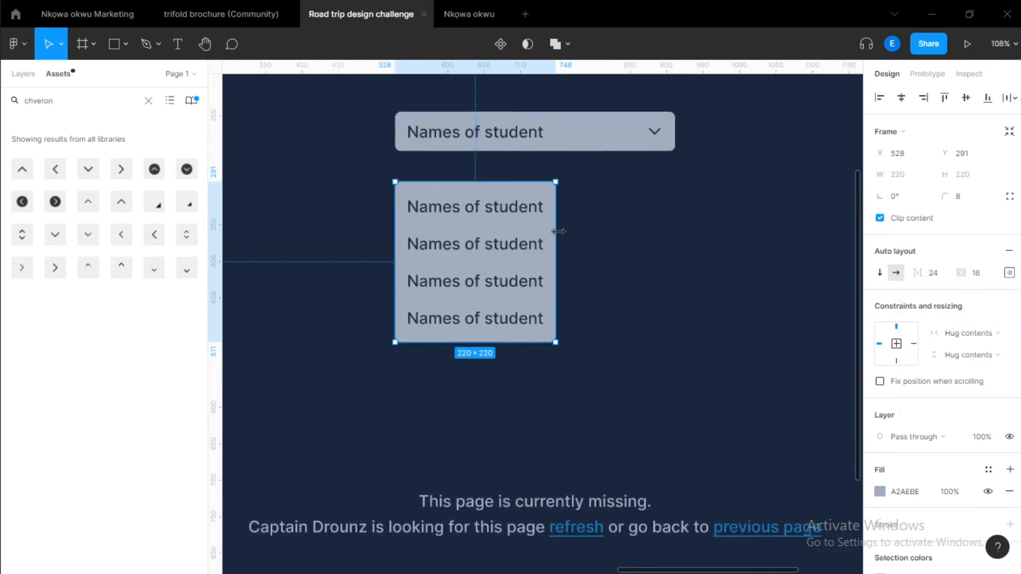
{"action": "left_click_drag", "start_coordinate": [655, 234], "coordinate": [674, 233]}
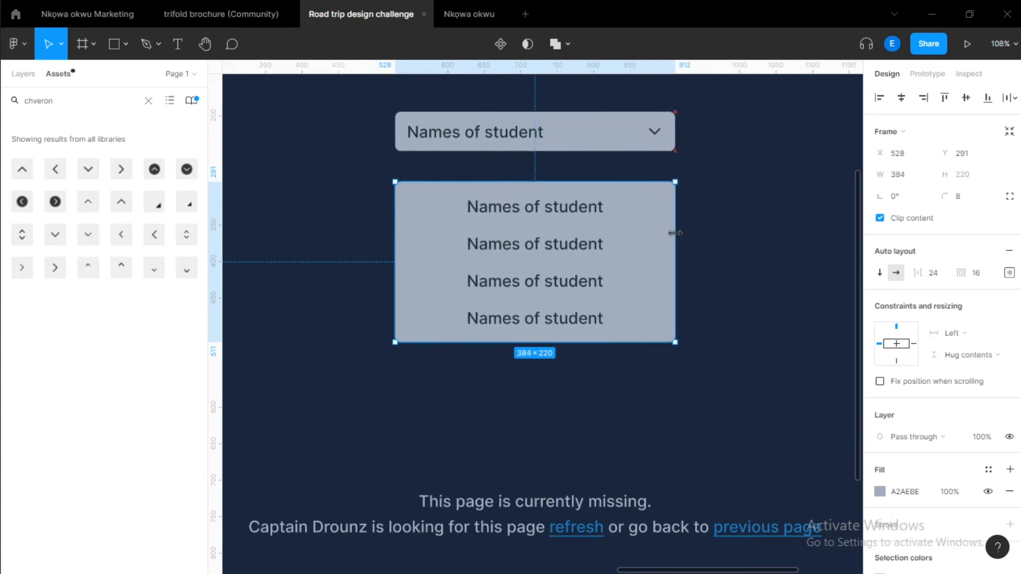
{"action": "left_click", "coordinate": [1009, 273]}
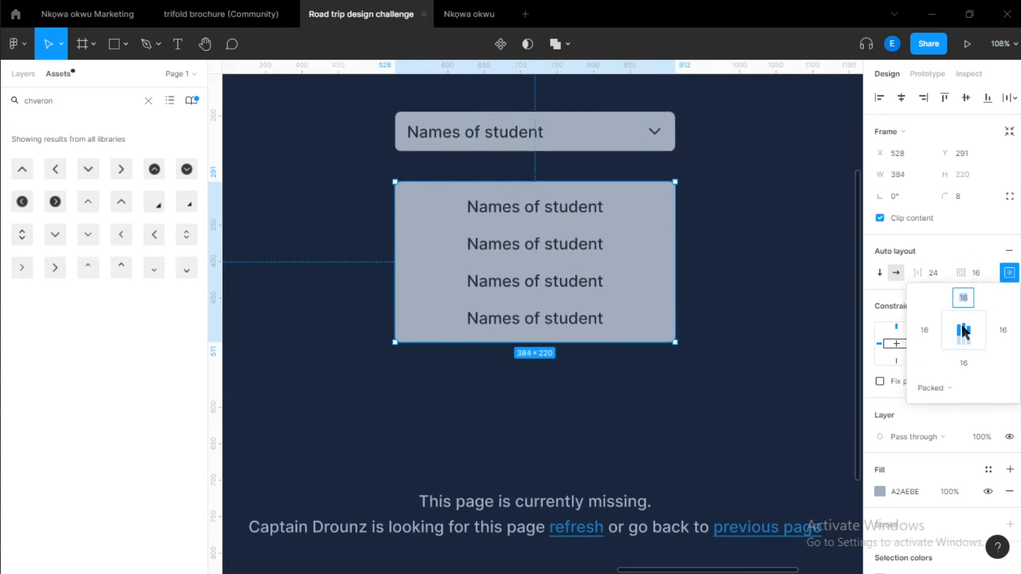
{"action": "left_click", "coordinate": [946, 330]}
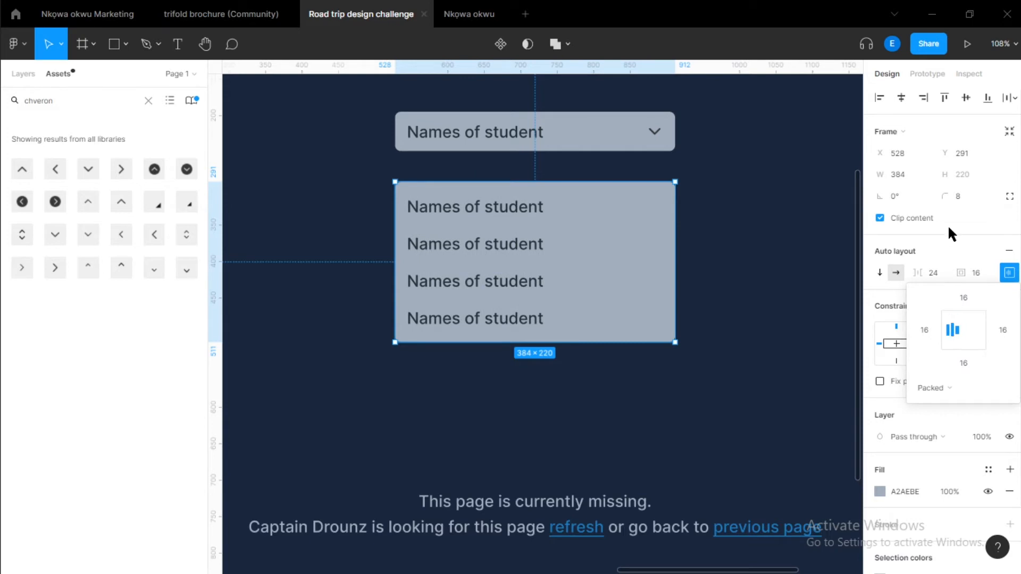
{"action": "left_click", "coordinate": [935, 242]}
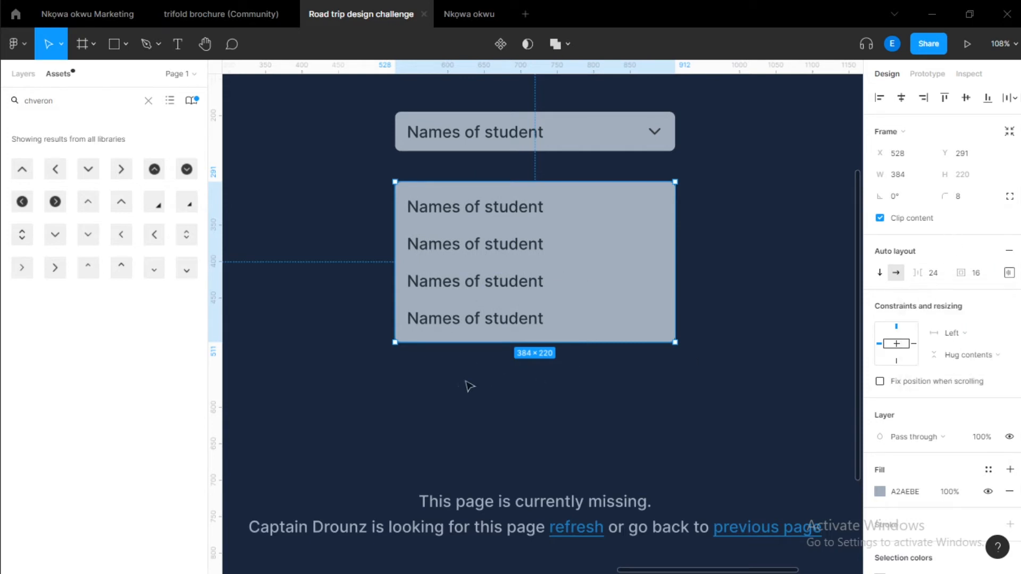
Move the list frame up closer to the dropdown header.
{"action": "scroll", "coordinate": [394, 383], "scroll_direction": "down", "scroll_amount": 5}
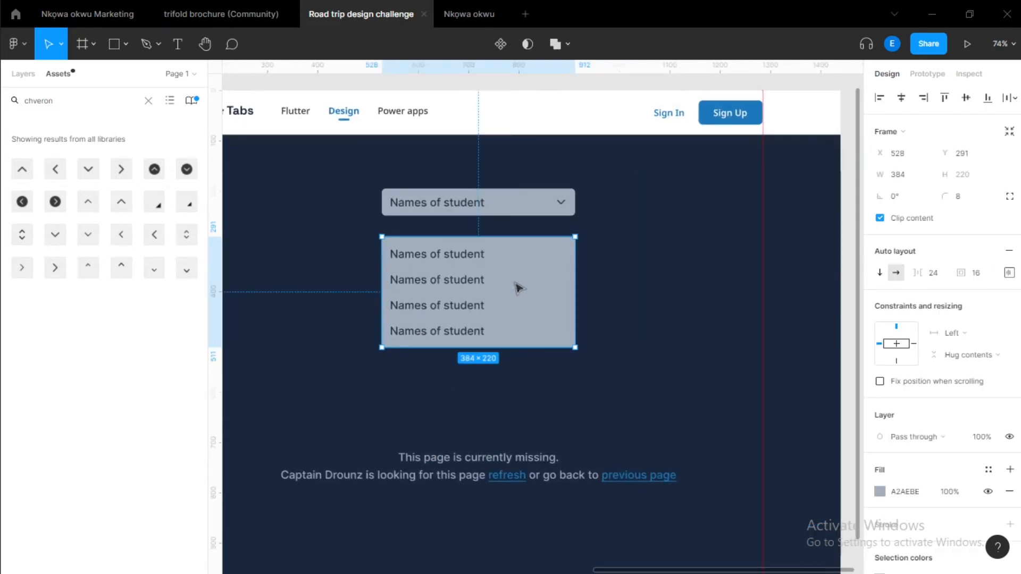
{"action": "left_click_drag", "start_coordinate": [519, 288], "coordinate": [525, 259]}
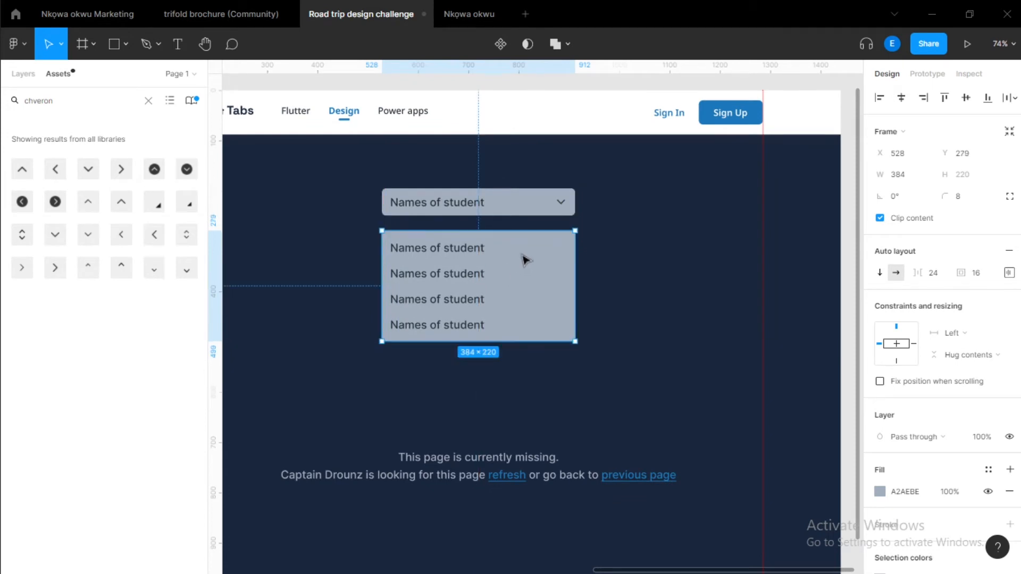
{"action": "scroll", "coordinate": [525, 259], "scroll_direction": "up", "scroll_amount": 5}
{"action": "scroll", "coordinate": [553, 256], "scroll_direction": "down", "scroll_amount": 5}
{"action": "left_click", "coordinate": [670, 290]}
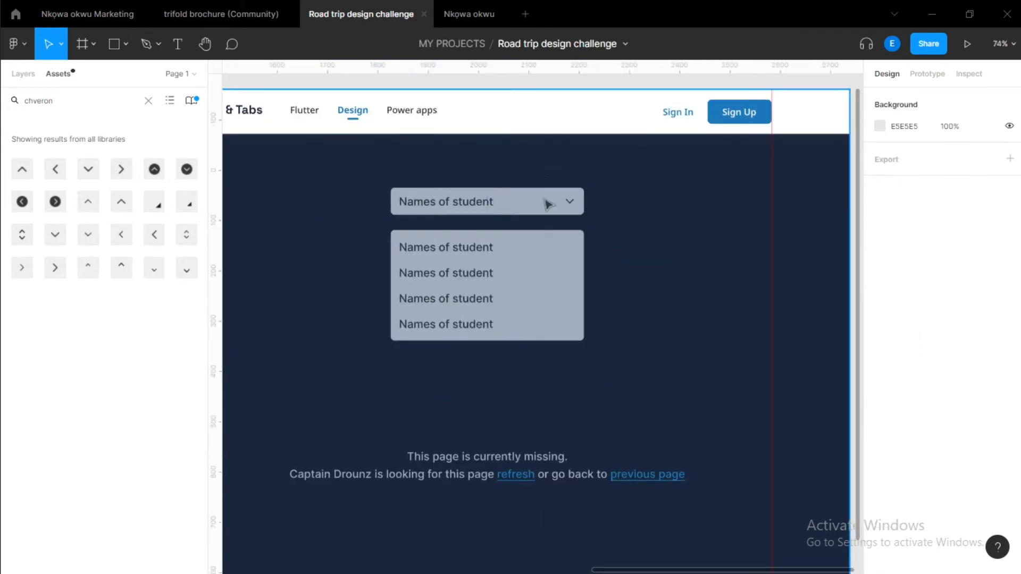
{"action": "scroll", "coordinate": [492, 292], "scroll_direction": "up", "scroll_amount": 3}
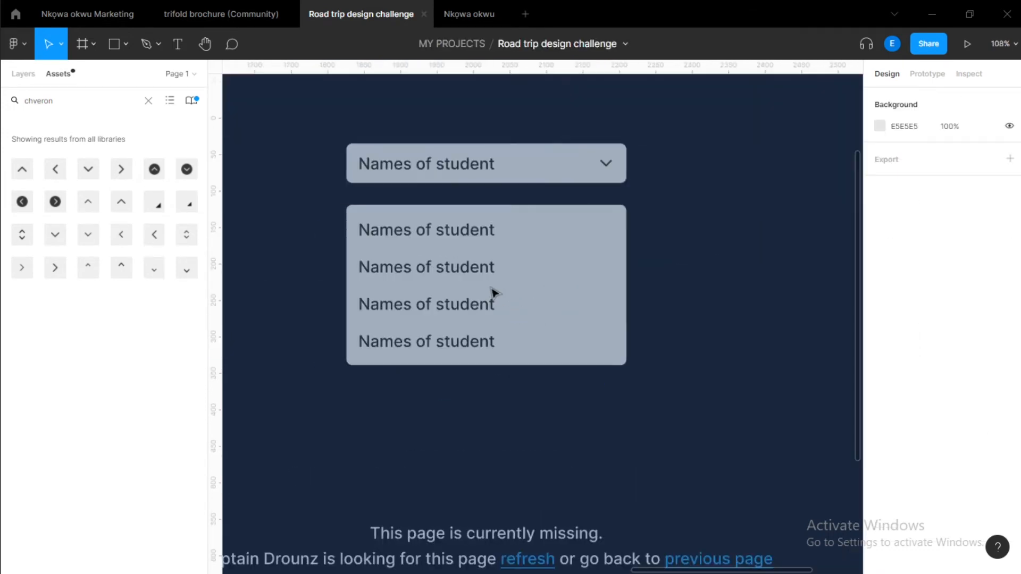
{"action": "left_click", "coordinate": [508, 280]}
{"action": "scroll", "coordinate": [505, 234], "scroll_direction": "down", "scroll_amount": 3}
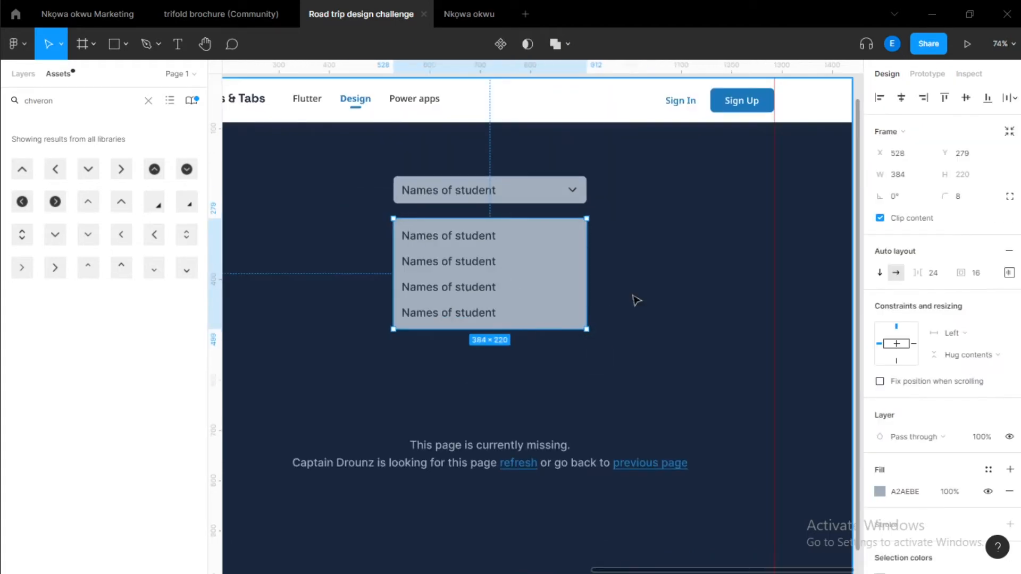
{"action": "scroll", "coordinate": [534, 254], "scroll_direction": "up", "scroll_amount": 3}
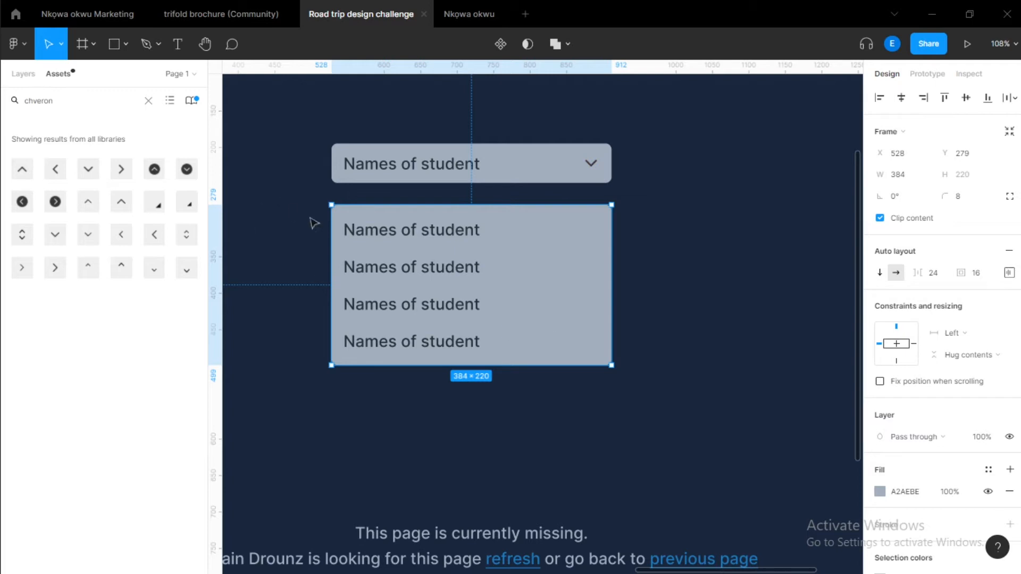
{"action": "left_click", "coordinate": [648, 265]}
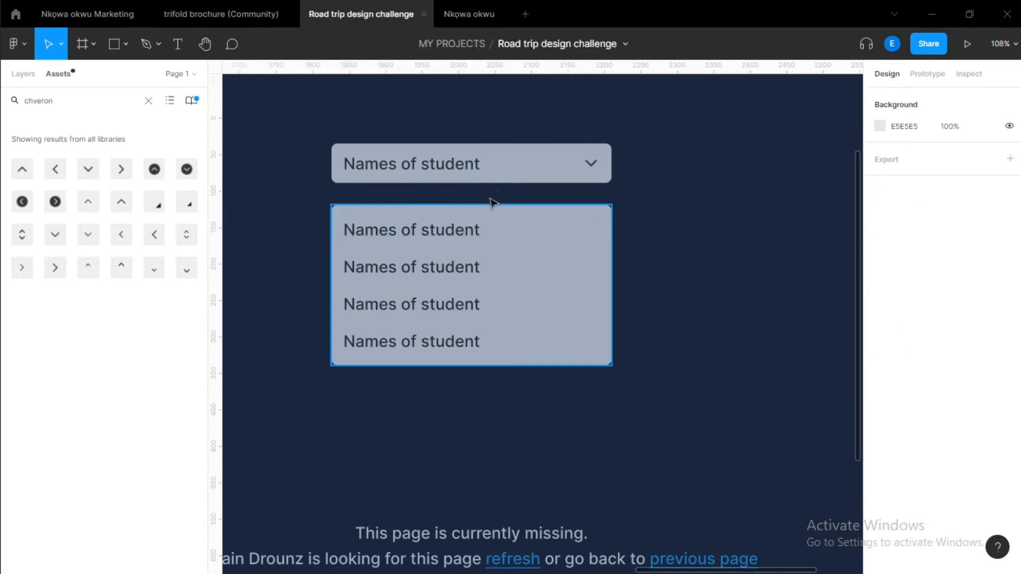
{"action": "left_click", "coordinate": [507, 165]}
{"action": "left_click", "coordinate": [395, 285]}
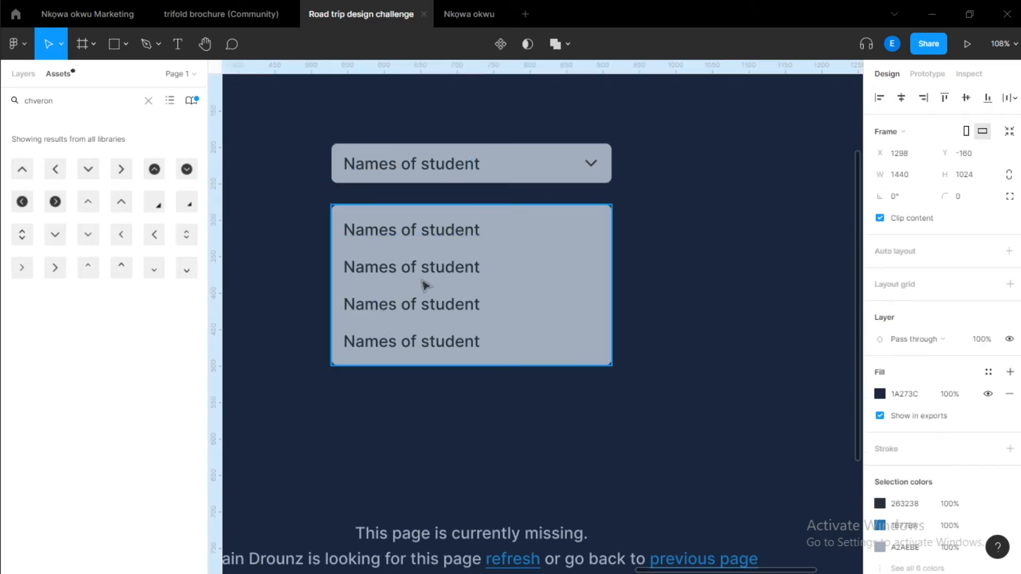
{"action": "left_click", "coordinate": [396, 239]}
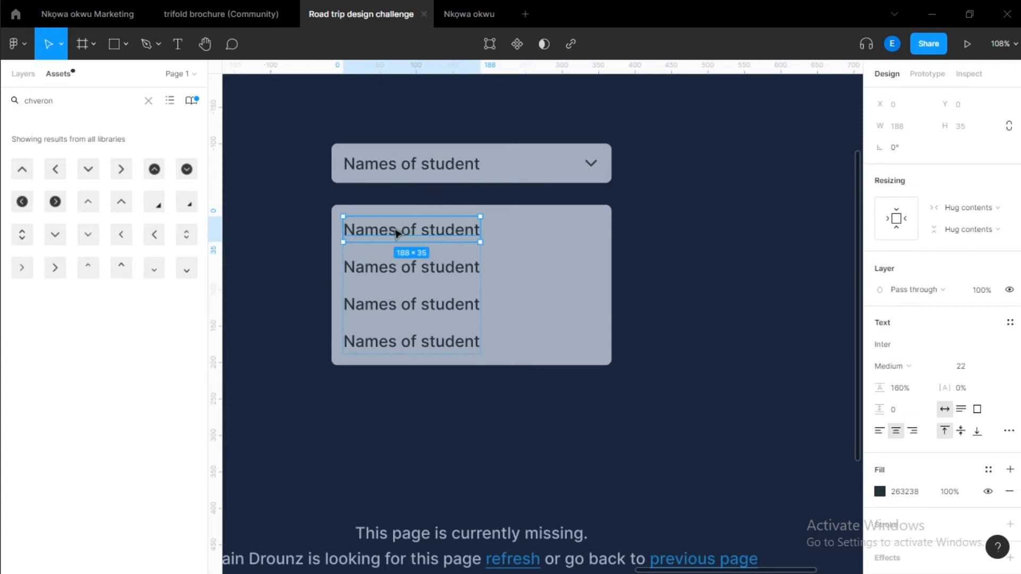
{"action": "double_click", "coordinate": [394, 229]}
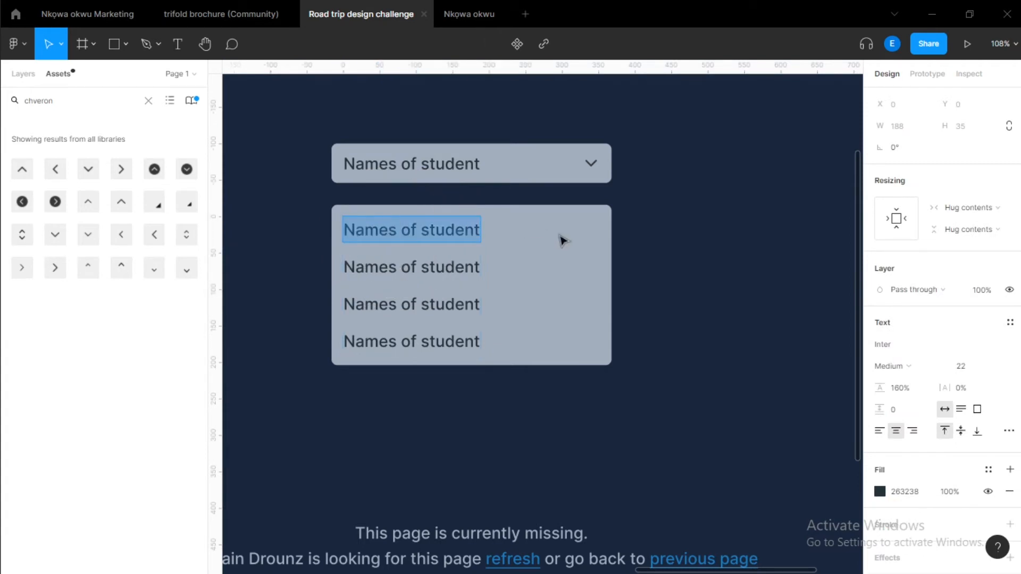
{"action": "key", "text": "Escape"}
{"action": "key", "text": "ctrl+minus"}
{"action": "key", "text": "ctrl+slash"}
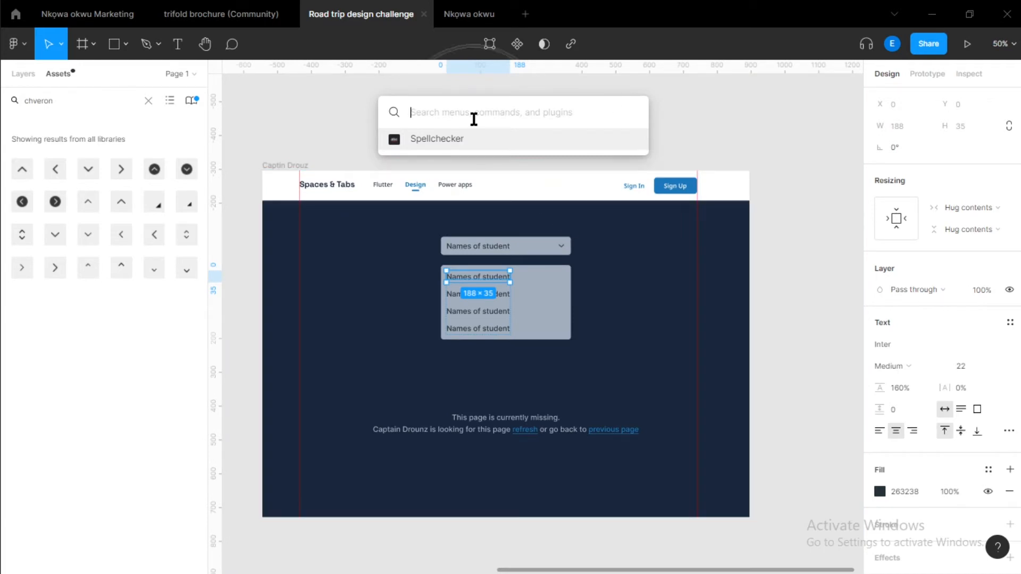
{"action": "key", "text": "Escape"}
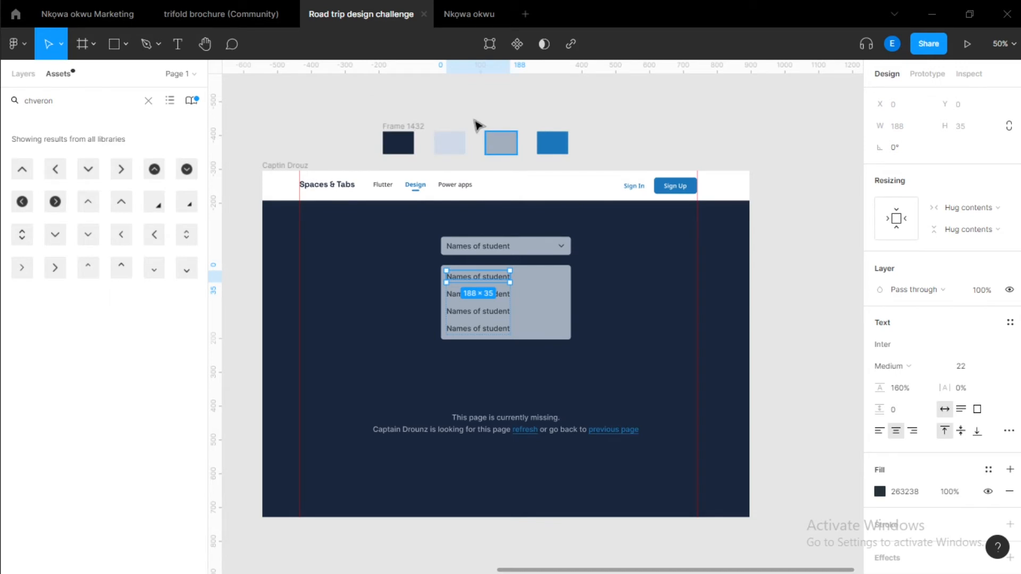
{"action": "key", "text": "ctrl+slash"}
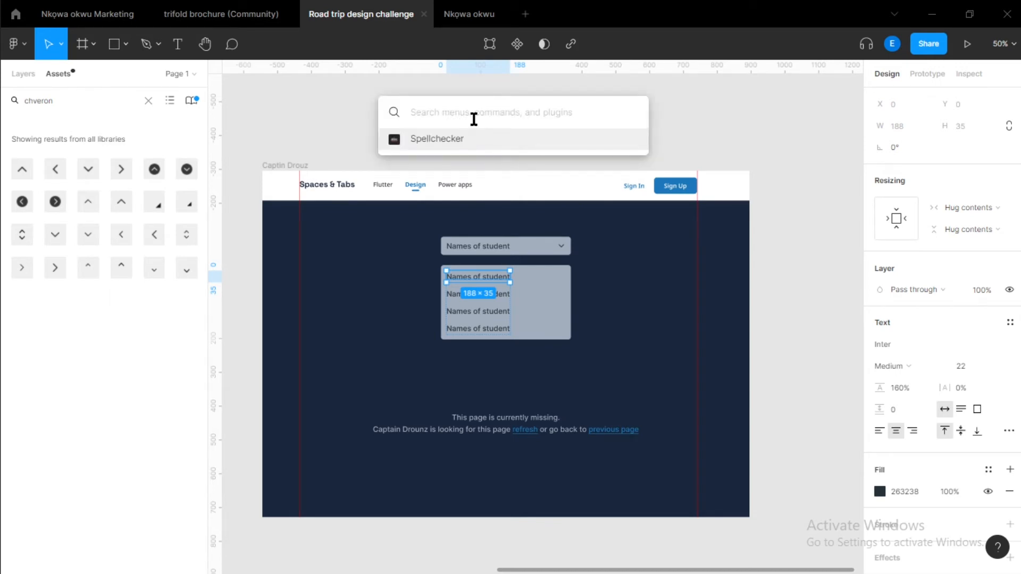
{"action": "type", "text": "con"}
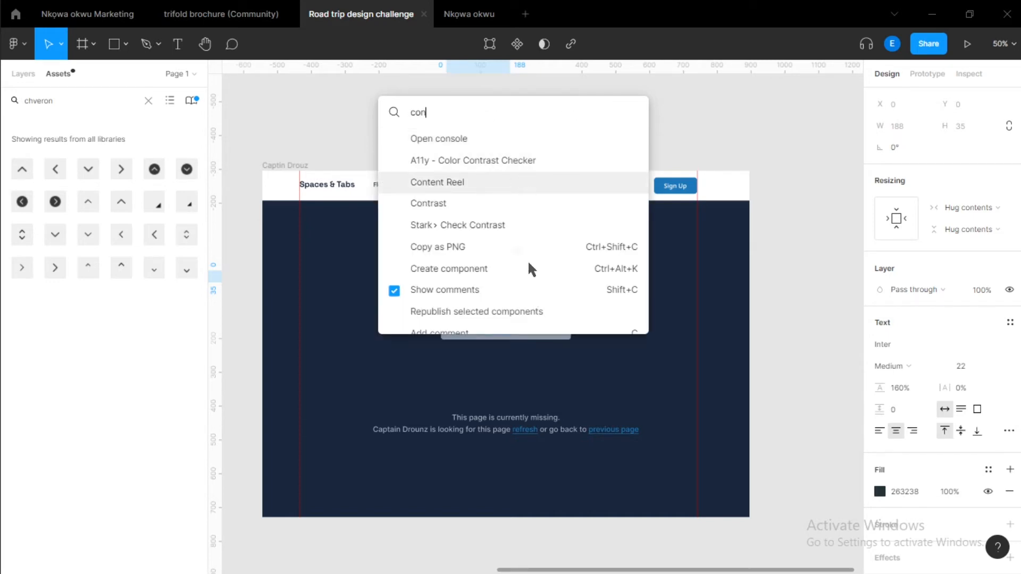
{"action": "key", "text": "Escape"}
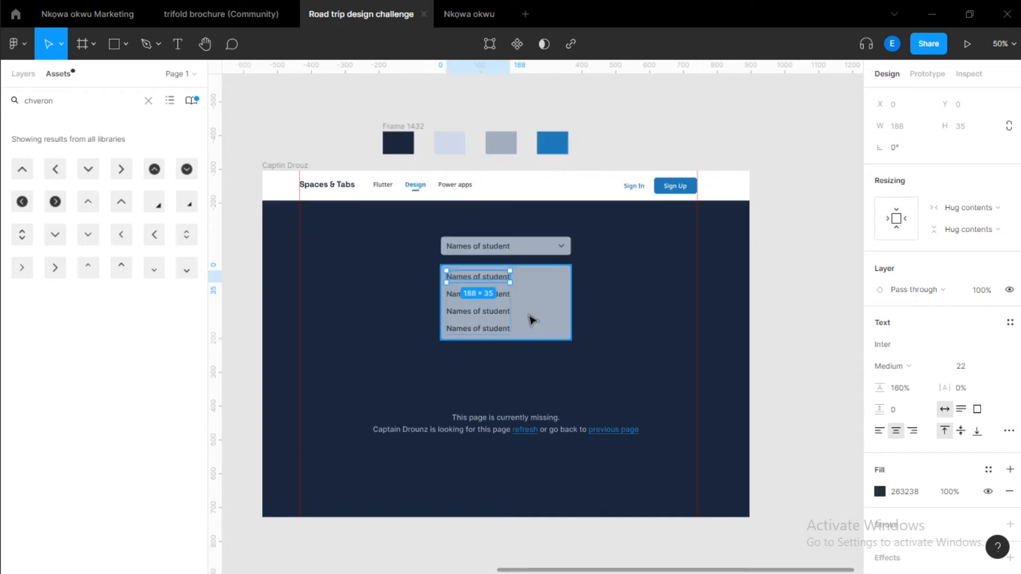
Select the name entries and run the Content Reel plugin.
{"action": "scroll", "coordinate": [530, 319], "scroll_direction": "up", "scroll_amount": 3}
{"action": "scroll", "coordinate": [530, 319], "scroll_direction": "up", "scroll_amount": 3}
{"action": "left_click", "coordinate": [296, 230]}
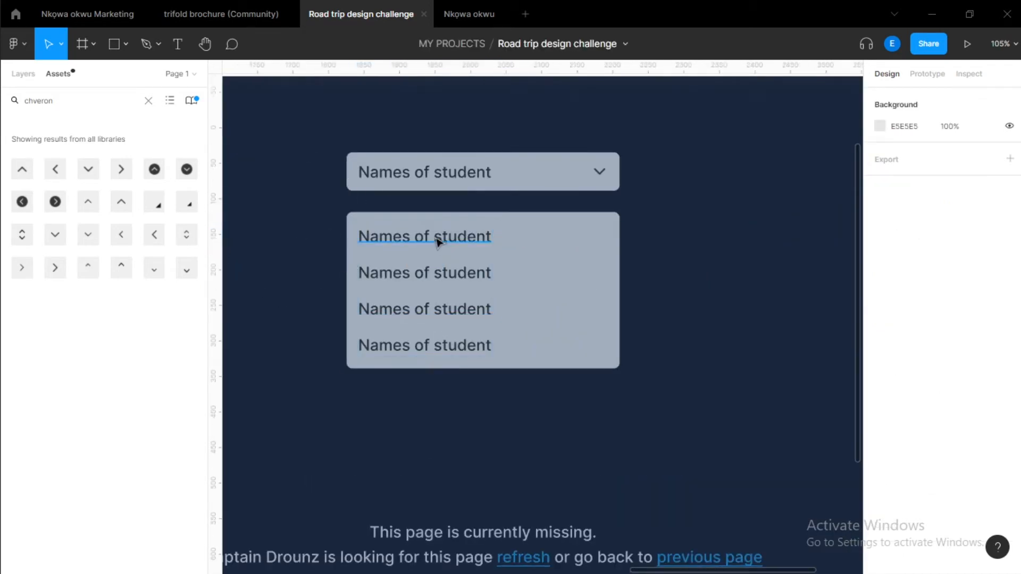
{"action": "left_click", "coordinate": [437, 238]}
{"action": "left_click", "coordinate": [438, 281]}
{"action": "left_click", "coordinate": [429, 313]}
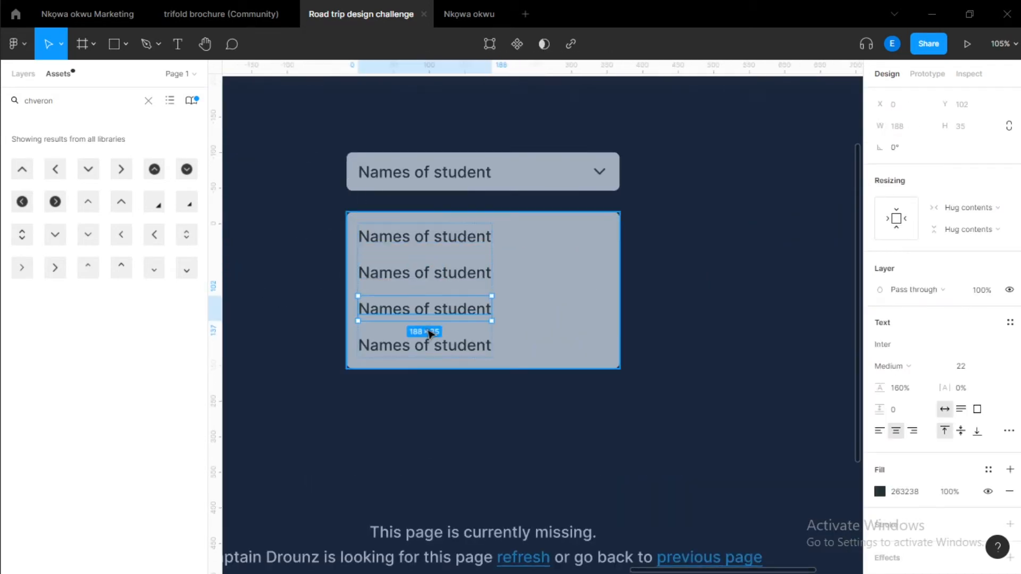
{"action": "left_click", "coordinate": [429, 345]}
{"action": "scroll", "coordinate": [411, 238], "scroll_direction": "down", "scroll_amount": 5}
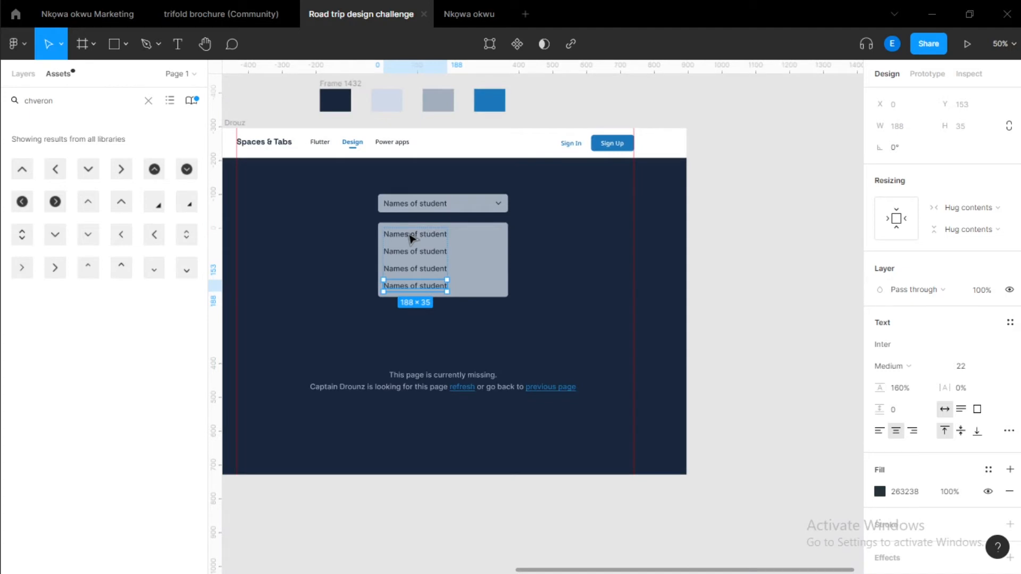
{"action": "key", "text": "ctrl+alt+p"}
{"action": "scroll", "coordinate": [411, 238], "scroll_direction": "down", "scroll_amount": 2}
{"action": "scroll", "coordinate": [420, 245], "scroll_direction": "up", "scroll_amount": 5}
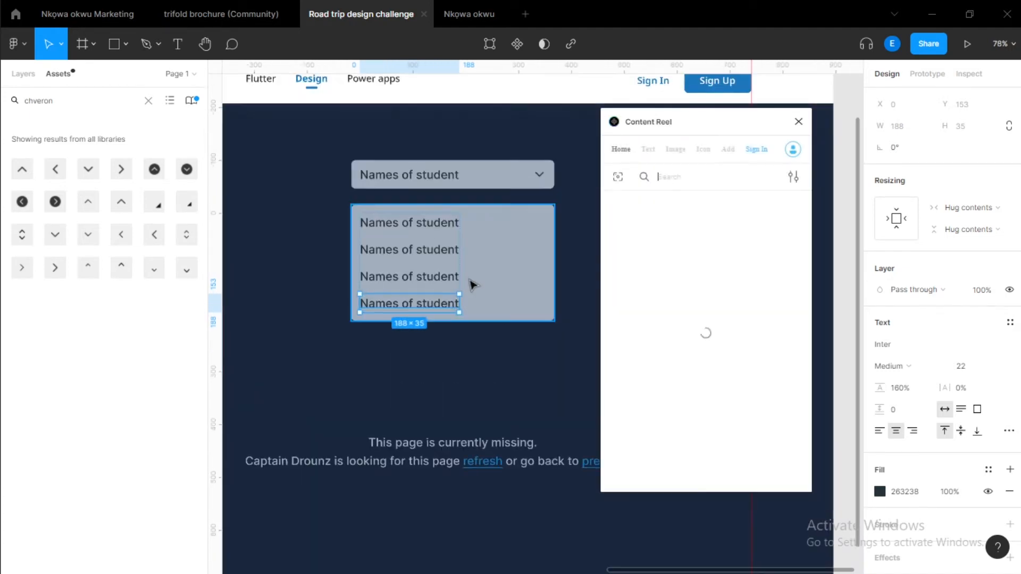
Start Content Reel, open its Text content and search for name's.
{"action": "left_click", "coordinate": [451, 278], "text": "shift"}
{"action": "left_click", "coordinate": [447, 244], "text": "shift"}
{"action": "left_click", "coordinate": [403, 215], "text": "shift"}
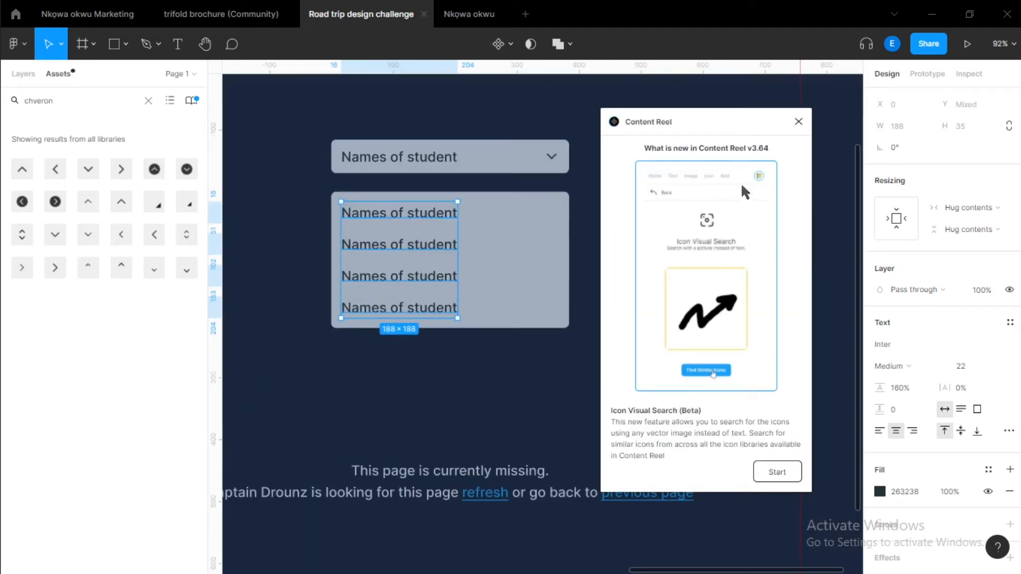
{"action": "left_click", "coordinate": [558, 229]}
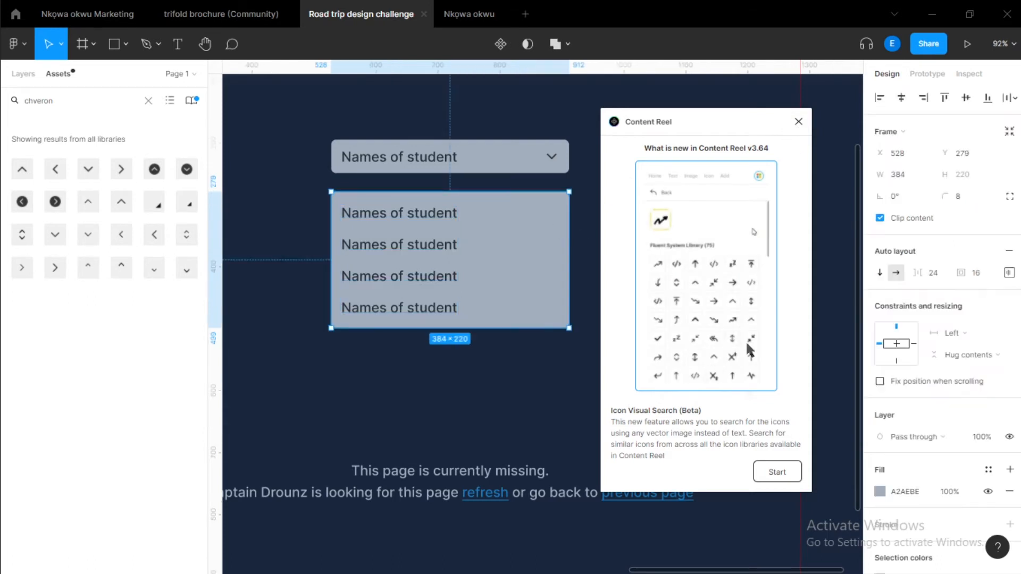
{"action": "left_click", "coordinate": [776, 471]}
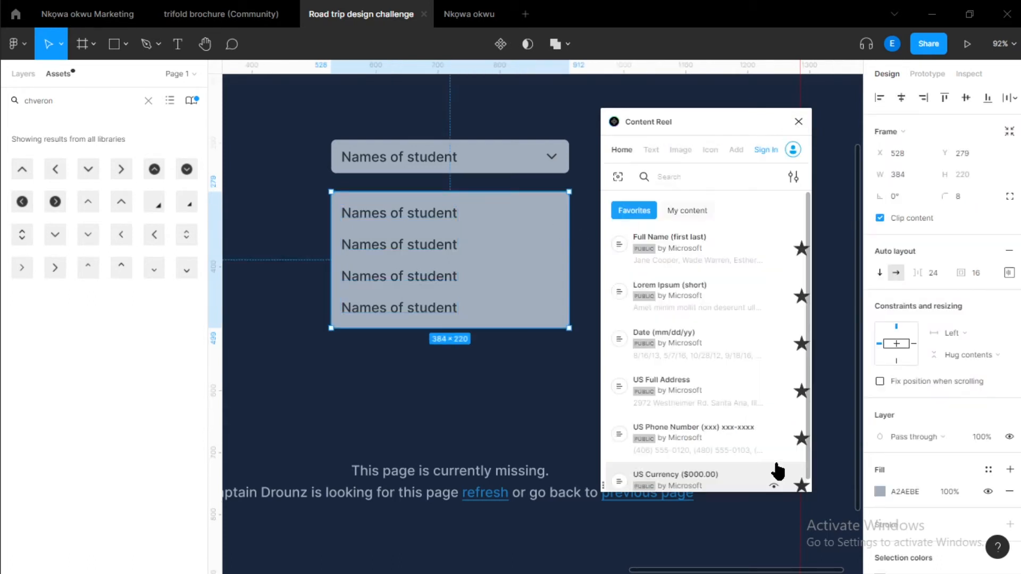
{"action": "left_click", "coordinate": [657, 155]}
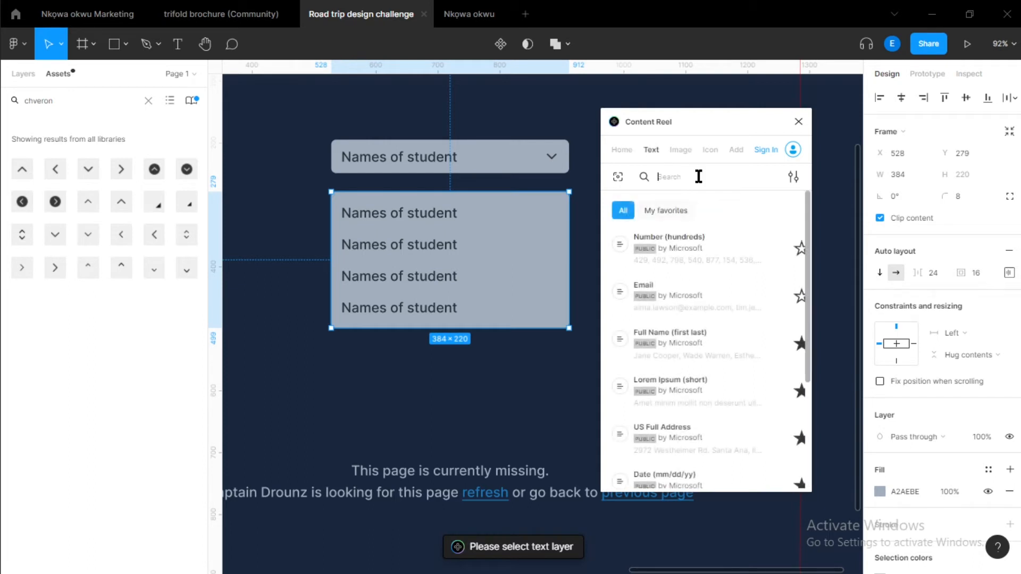
{"action": "type", "text": "name's"}
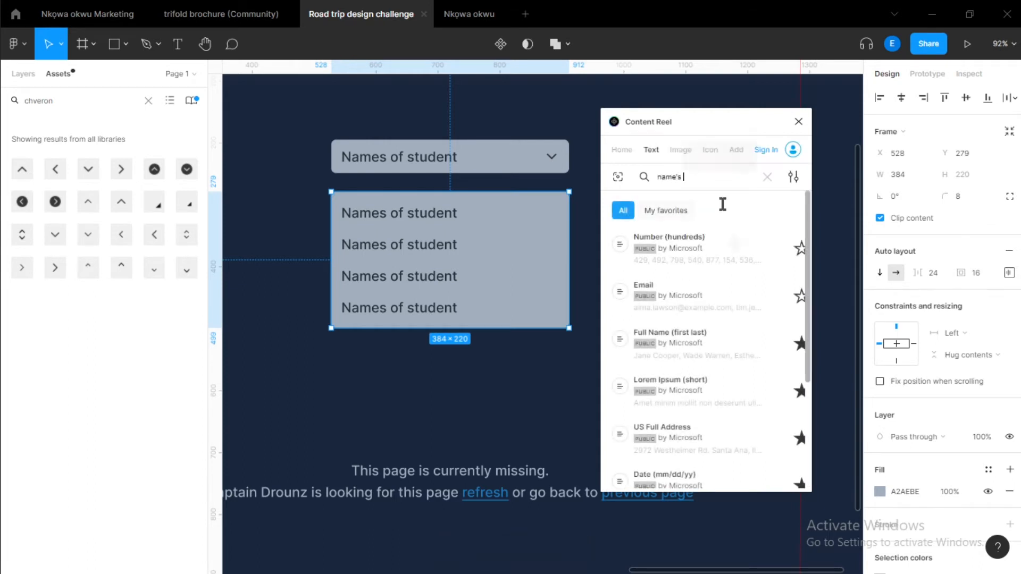
Select all four name entries and fill them with Content Reel's Full Name (first last) data.
{"action": "left_click", "coordinate": [382, 247]}
{"action": "left_click", "coordinate": [431, 211], "text": "shift"}
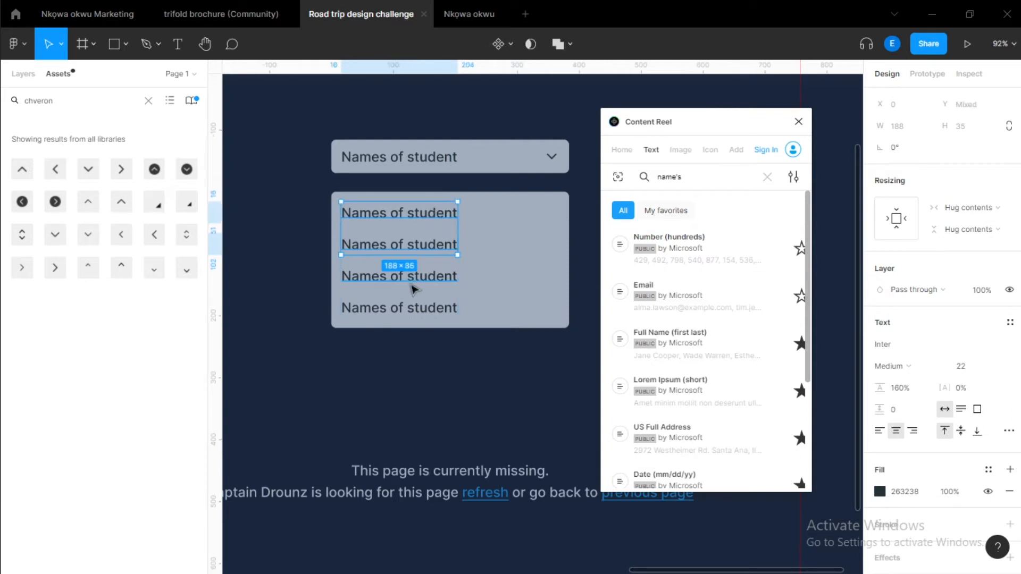
{"action": "left_click", "coordinate": [410, 277], "text": "shift"}
{"action": "left_click", "coordinate": [399, 307], "text": "shift"}
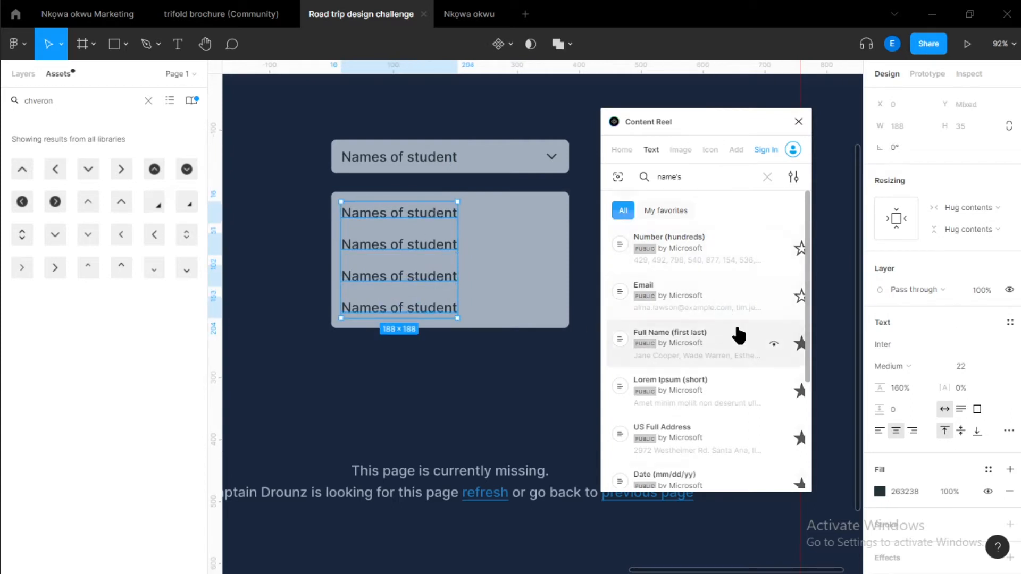
{"action": "scroll", "coordinate": [738, 335], "scroll_direction": "down", "scroll_amount": 2}
{"action": "left_click", "coordinate": [698, 247]}
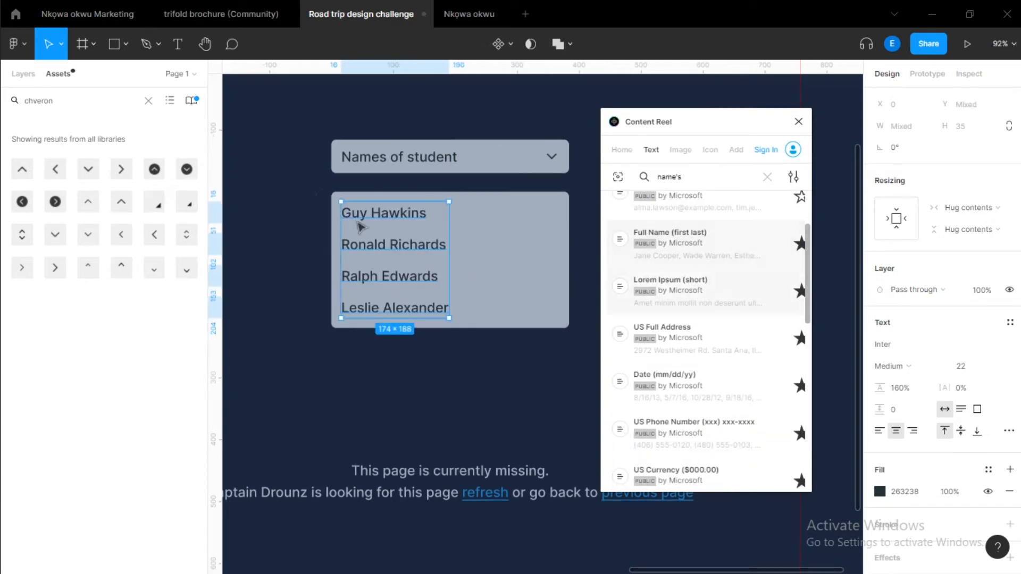
Close Content Reel and set the name list frame's width to fill its container.
{"action": "left_click", "coordinate": [798, 121]}
{"action": "left_click", "coordinate": [606, 271]}
{"action": "scroll", "coordinate": [498, 255], "scroll_direction": "down", "scroll_amount": 3}
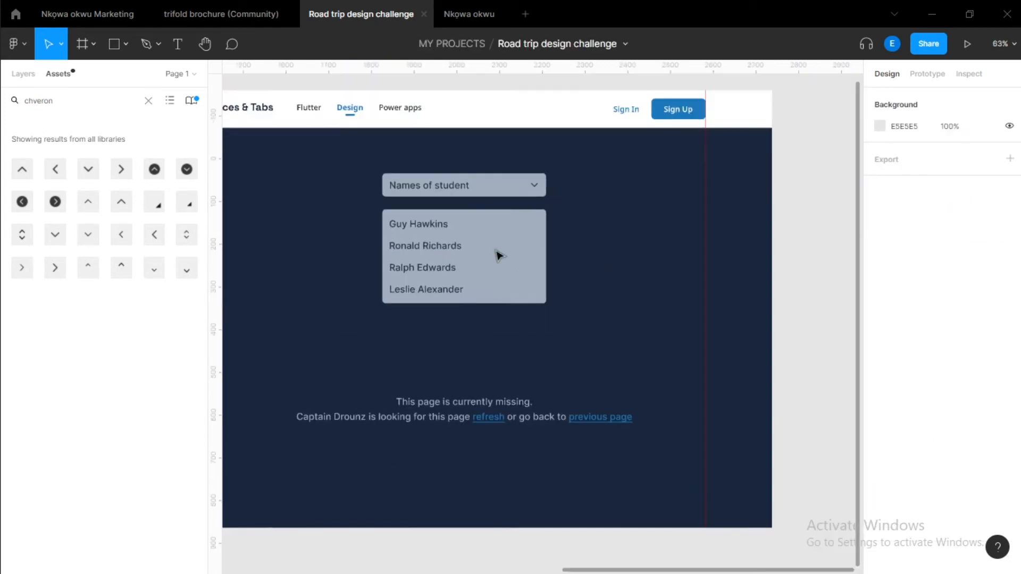
{"action": "scroll", "coordinate": [493, 232], "scroll_direction": "up", "scroll_amount": 3}
{"action": "double_click", "coordinate": [348, 221]}
{"action": "scroll", "coordinate": [388, 227], "scroll_direction": "up", "scroll_amount": 3}
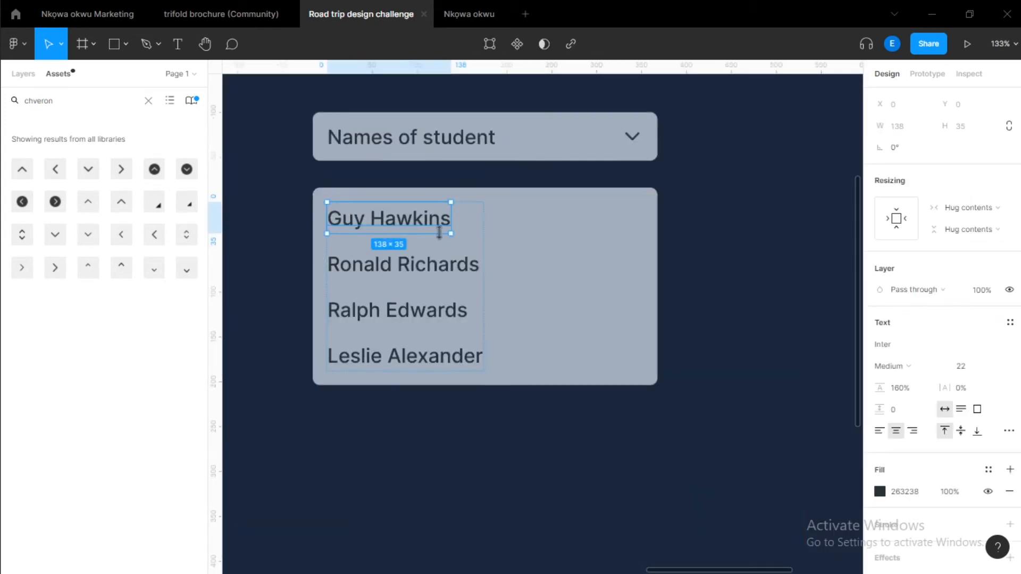
{"action": "key", "text": "Escape"}
{"action": "left_click", "coordinate": [969, 306]}
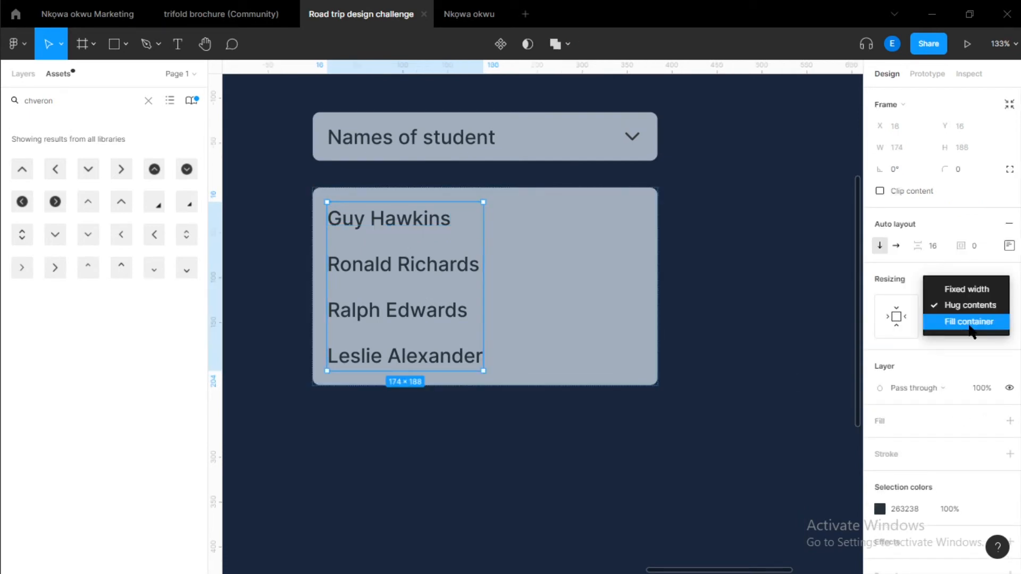
{"action": "left_click", "coordinate": [968, 321]}
Wrap each of the four name entries in its own auto layout frame.
{"action": "left_click", "coordinate": [428, 232]}
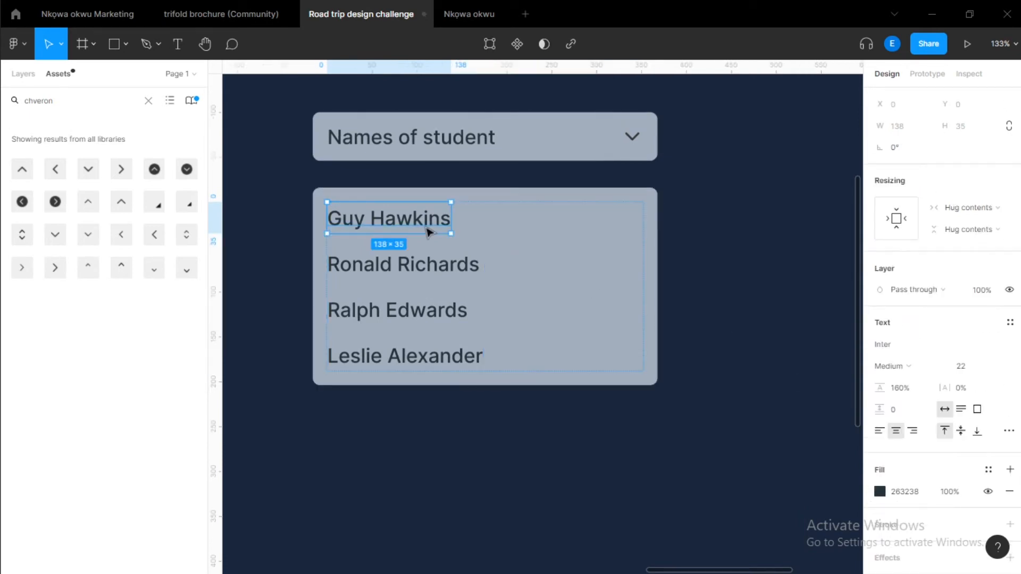
{"action": "key", "text": "shift+a"}
{"action": "left_click", "coordinate": [431, 280]}
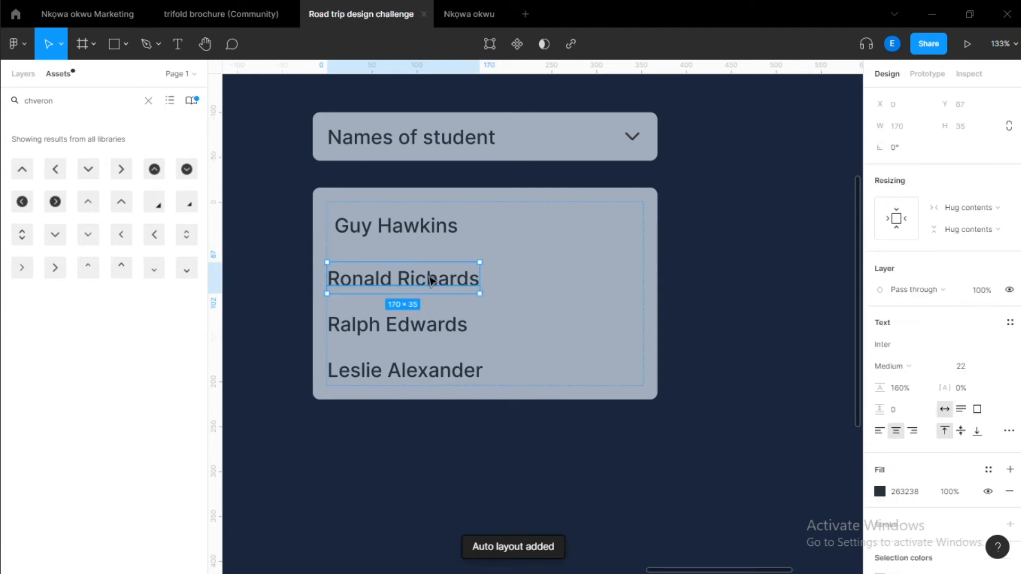
{"action": "key", "text": "shift+a"}
{"action": "left_click", "coordinate": [417, 337]}
{"action": "key", "text": "shift+a"}
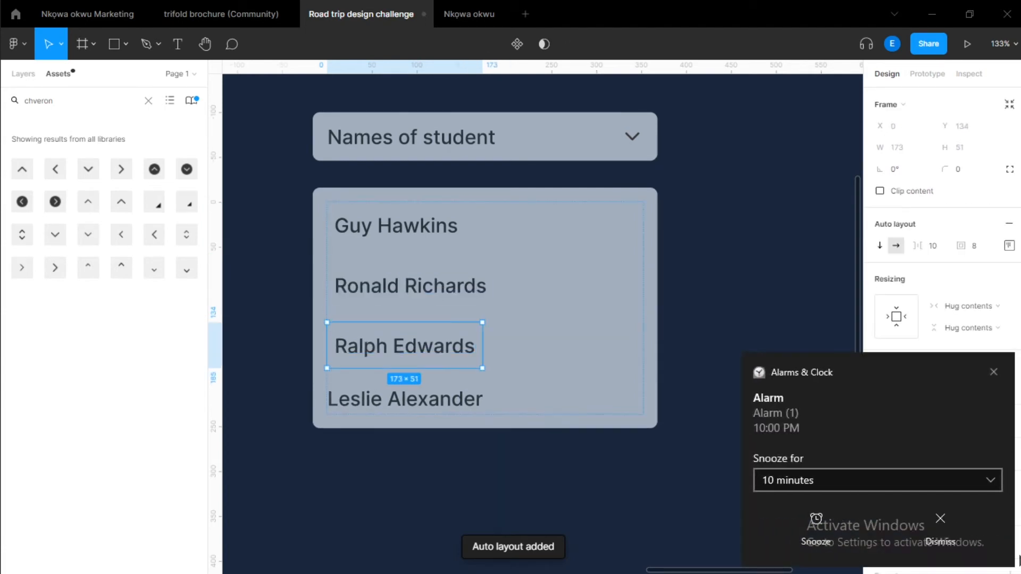
{"action": "left_click", "coordinate": [936, 531]}
{"action": "left_click", "coordinate": [391, 399]}
{"action": "key", "text": "shift+a"}
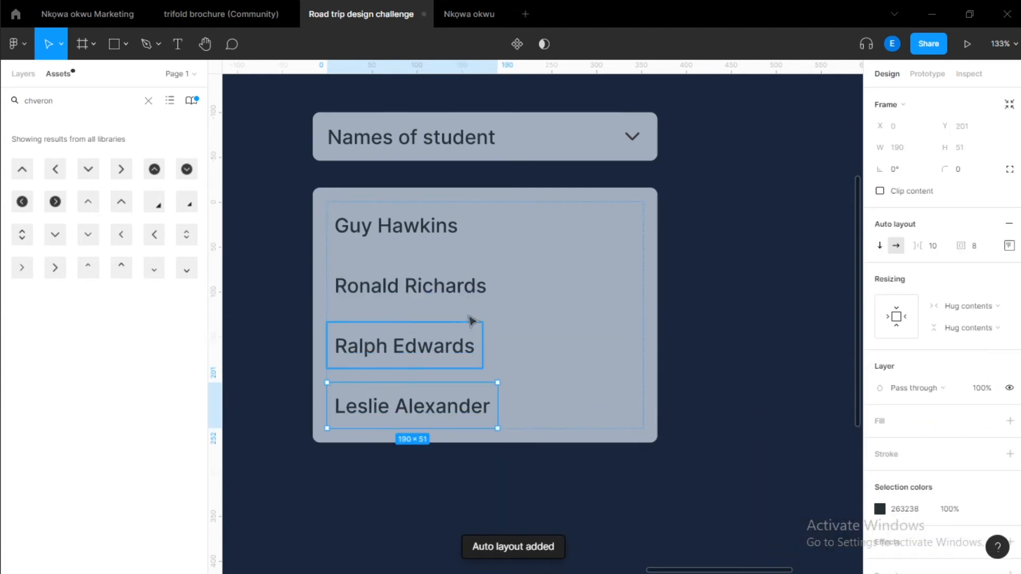
{"action": "left_click", "coordinate": [594, 296]}
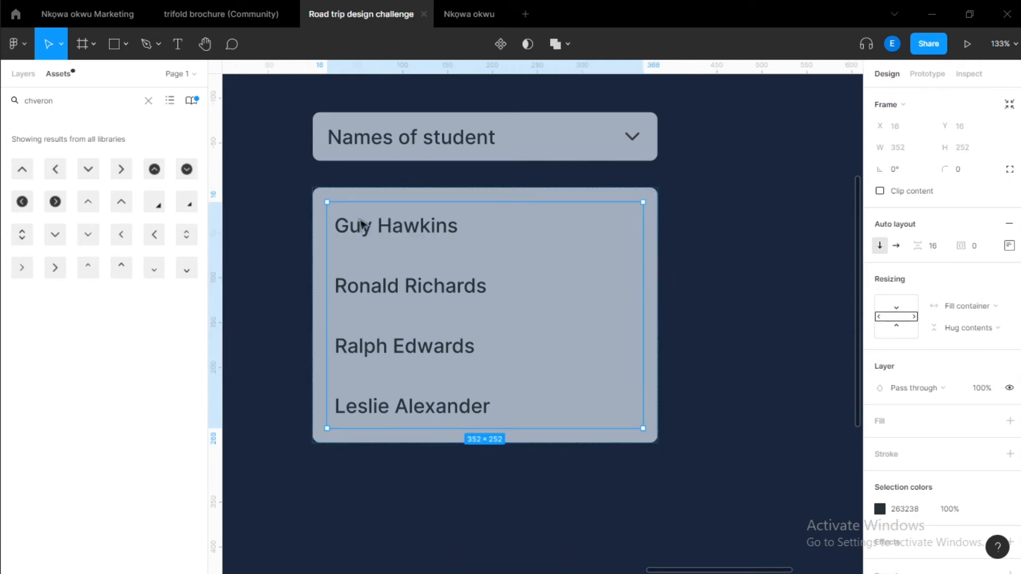
Set all four name wrapper frames to fill the list's width.
{"action": "left_click", "coordinate": [421, 249]}
{"action": "left_click", "coordinate": [419, 292], "text": "shift"}
{"action": "left_click", "coordinate": [417, 346], "text": "shift"}
{"action": "left_click", "coordinate": [410, 406], "text": "shift"}
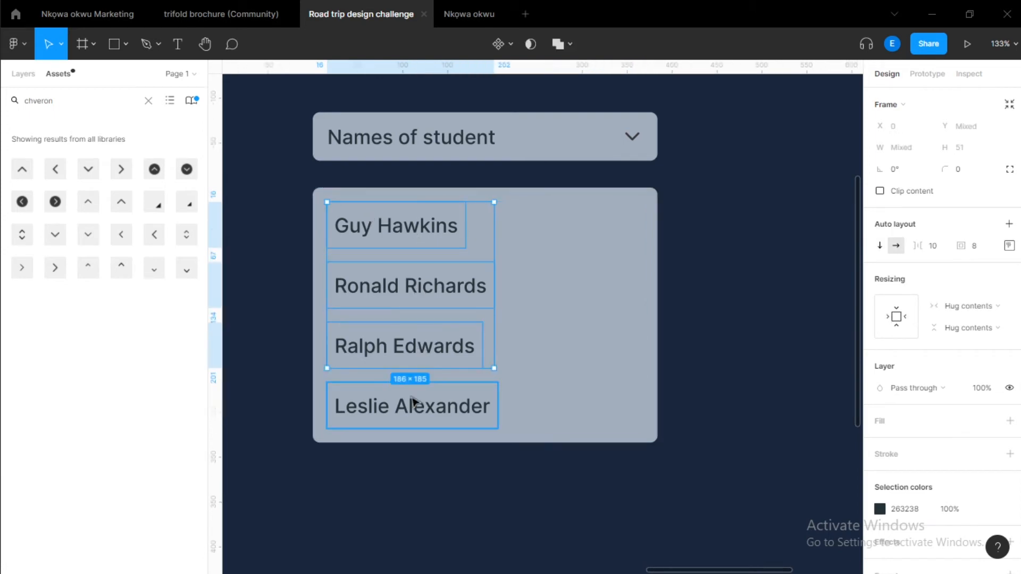
{"action": "left_click", "coordinate": [965, 306]}
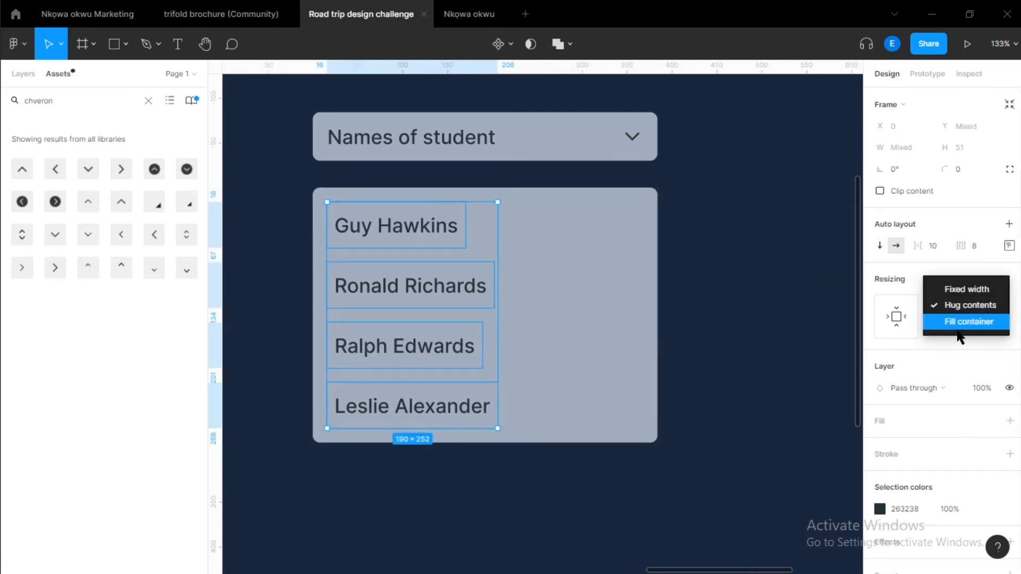
{"action": "left_click", "coordinate": [963, 322]}
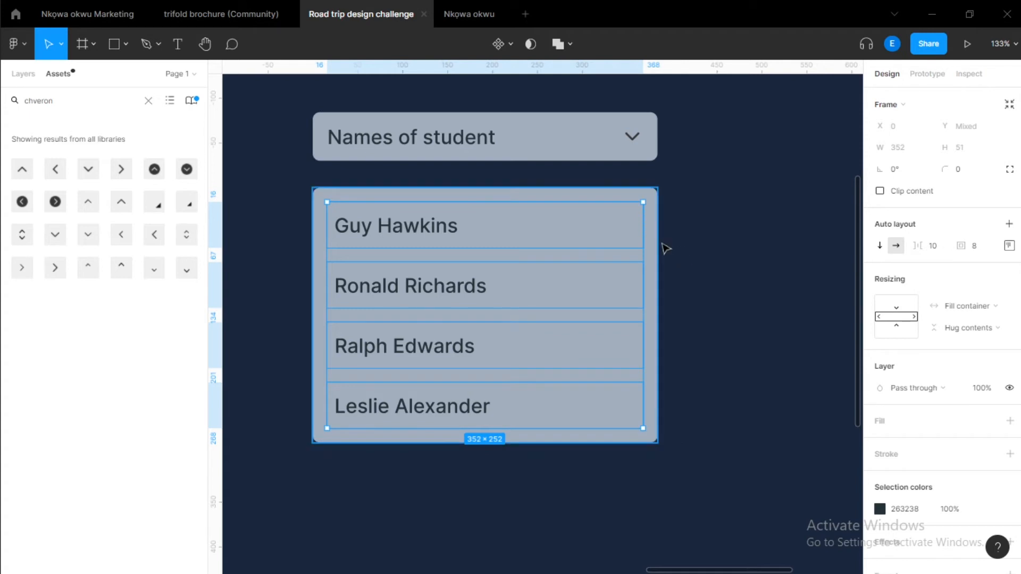
{"action": "left_click", "coordinate": [585, 266]}
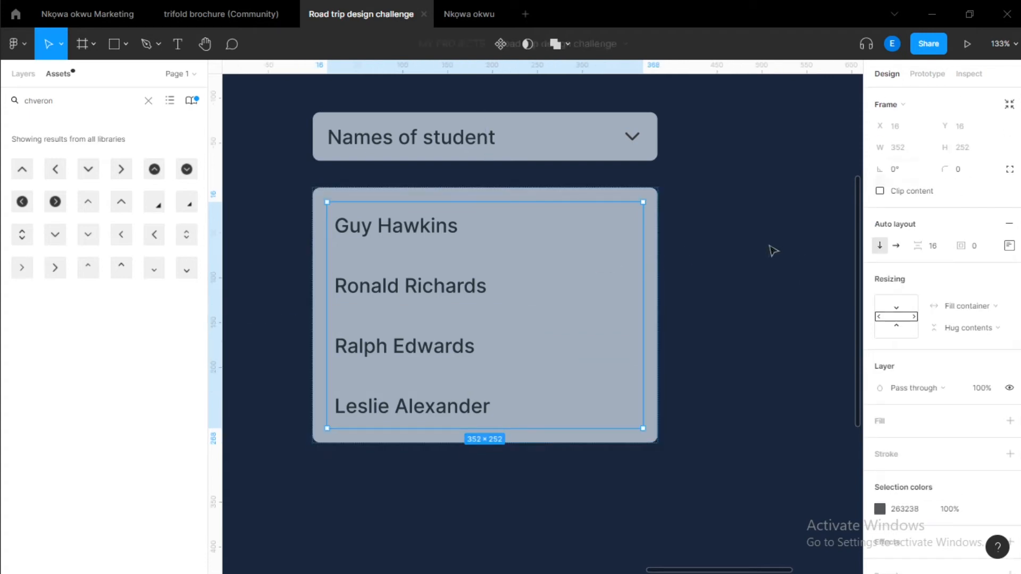
Narrow the list box and set all four name texts to fill container width.
{"action": "left_click_drag", "start_coordinate": [657, 224], "coordinate": [490, 226]}
{"action": "left_click", "coordinate": [401, 277]}
{"action": "left_click", "coordinate": [403, 230], "text": "shift"}
{"action": "left_click", "coordinate": [403, 353], "text": "shift"}
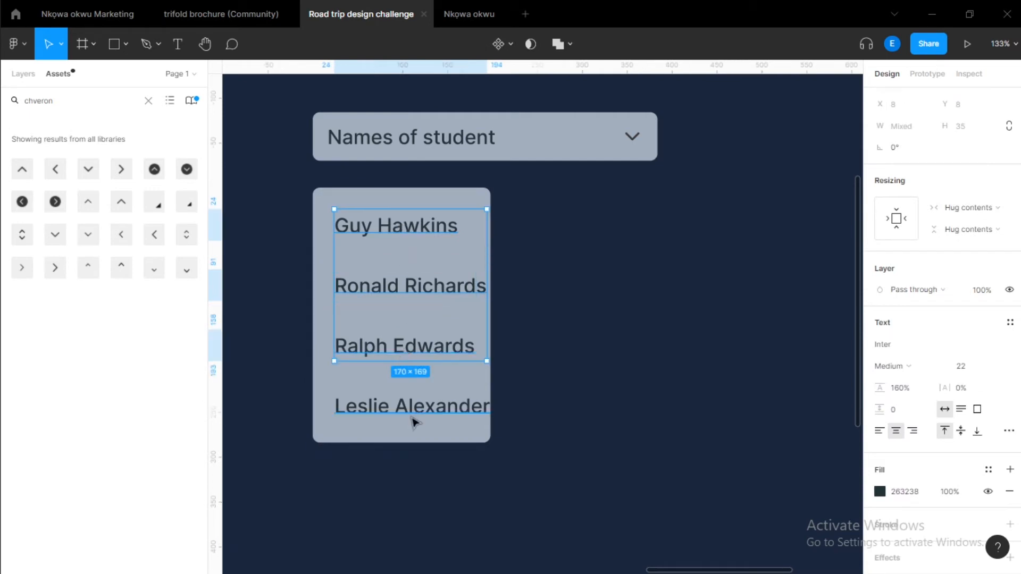
{"action": "left_click", "coordinate": [413, 417], "text": "shift"}
{"action": "left_click", "coordinate": [973, 208]}
{"action": "left_click", "coordinate": [969, 222]}
{"action": "left_click", "coordinate": [657, 279]}
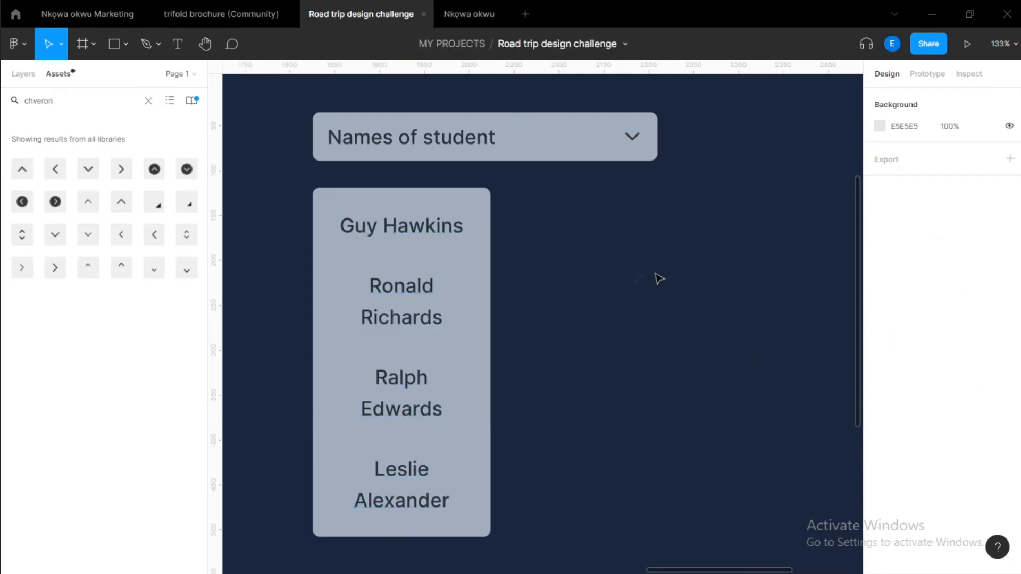
Widen the list box to about 368 px.
{"action": "left_click", "coordinate": [487, 241]}
{"action": "left_click_drag", "start_coordinate": [492, 248], "coordinate": [646, 250]}
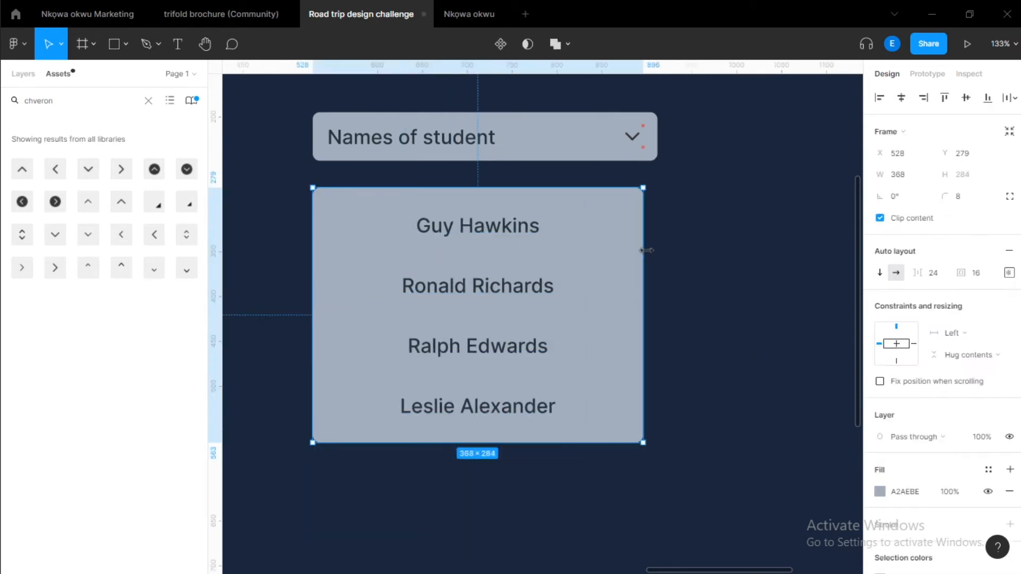
{"action": "scroll", "coordinate": [960, 428], "scroll_direction": "down", "scroll_amount": 2}
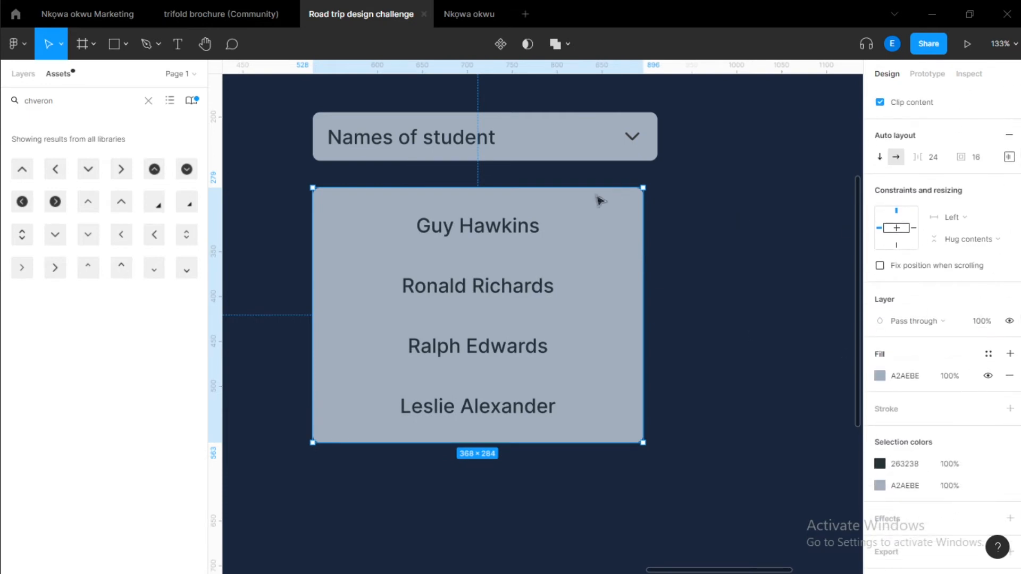
Left-align the text of all four name entries.
{"action": "double_click", "coordinate": [529, 228]}
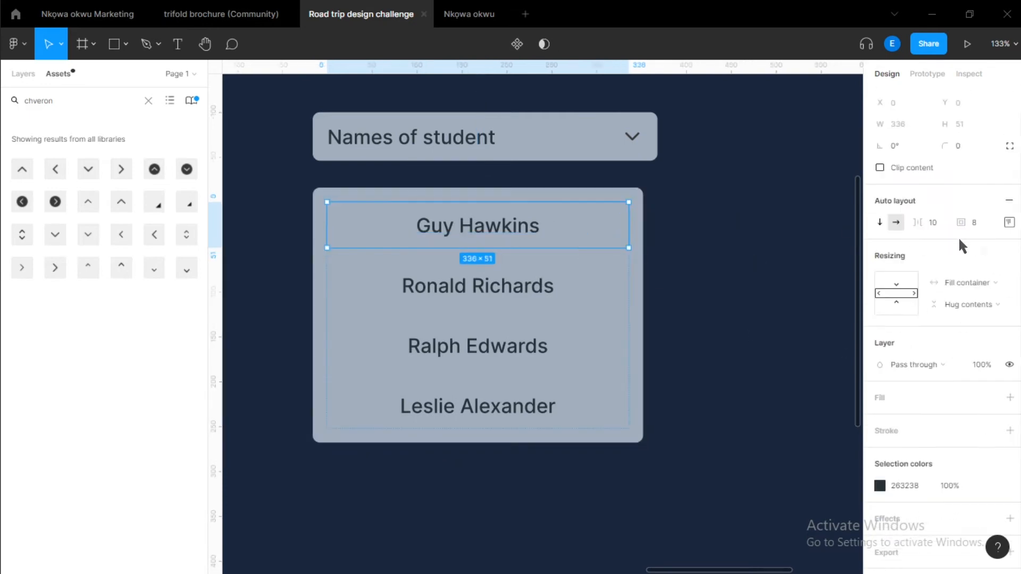
{"action": "left_click", "coordinate": [1009, 223]}
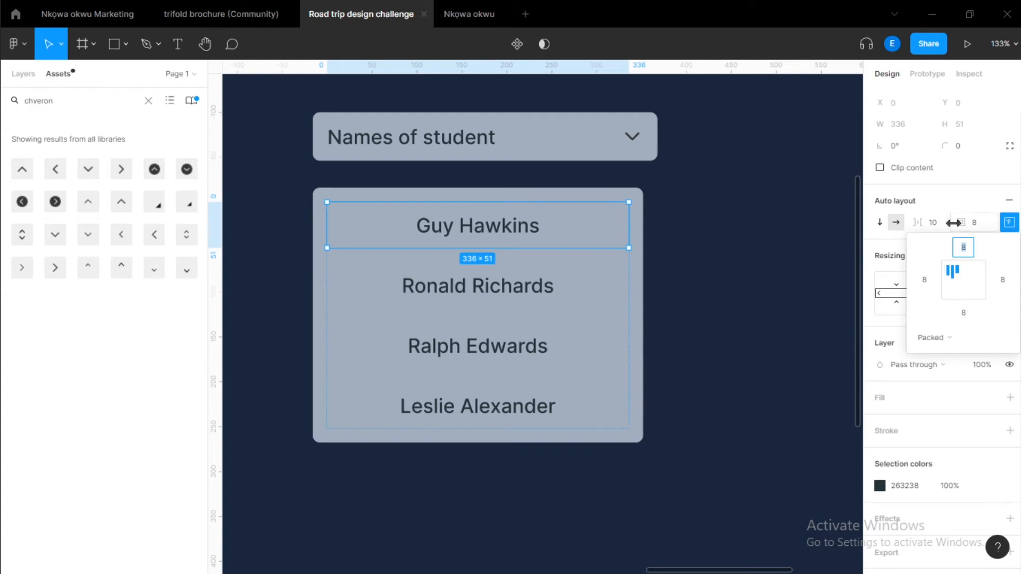
{"action": "left_click", "coordinate": [468, 290], "text": "shift"}
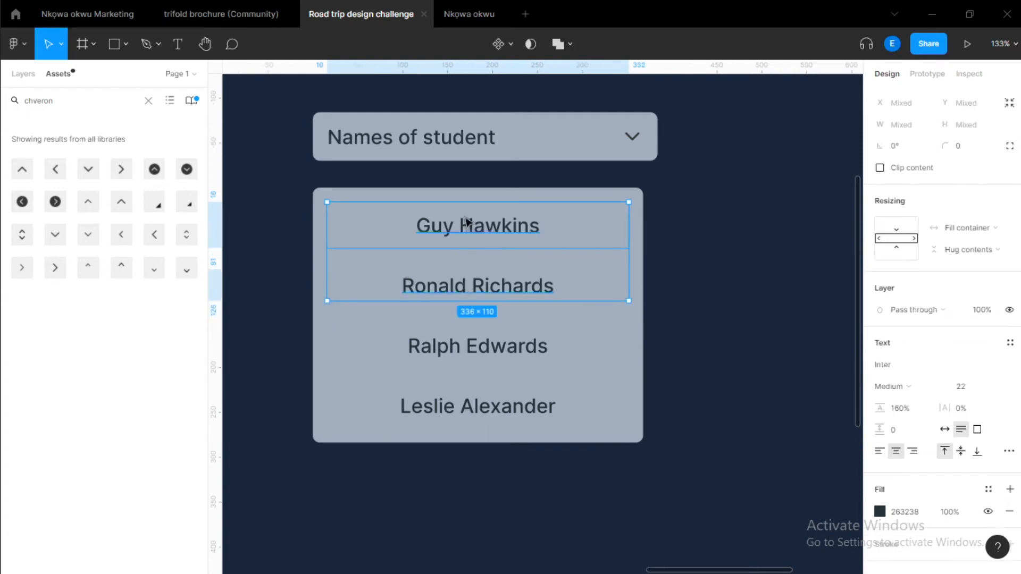
{"action": "key", "text": "Return"}
{"action": "left_click", "coordinate": [470, 413], "text": "shift"}
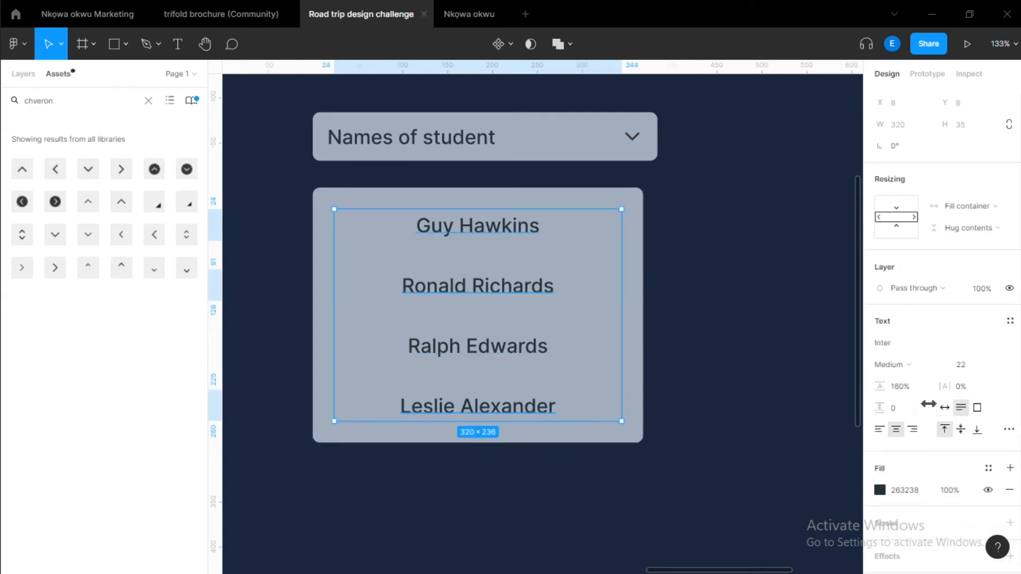
{"action": "left_click", "coordinate": [877, 428]}
{"action": "left_click", "coordinate": [500, 353]}
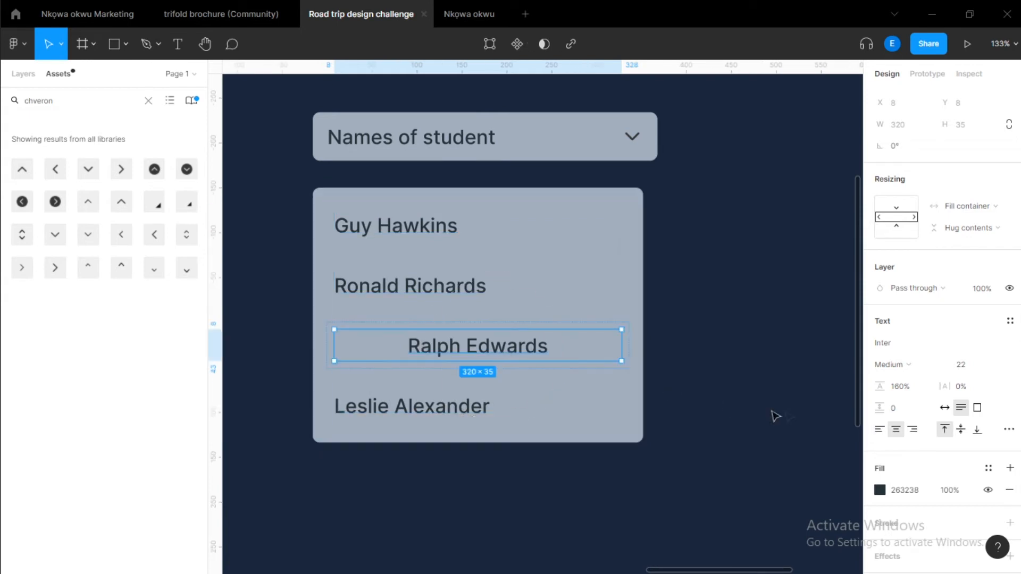
{"action": "left_click", "coordinate": [879, 429]}
{"action": "left_click", "coordinate": [709, 319]}
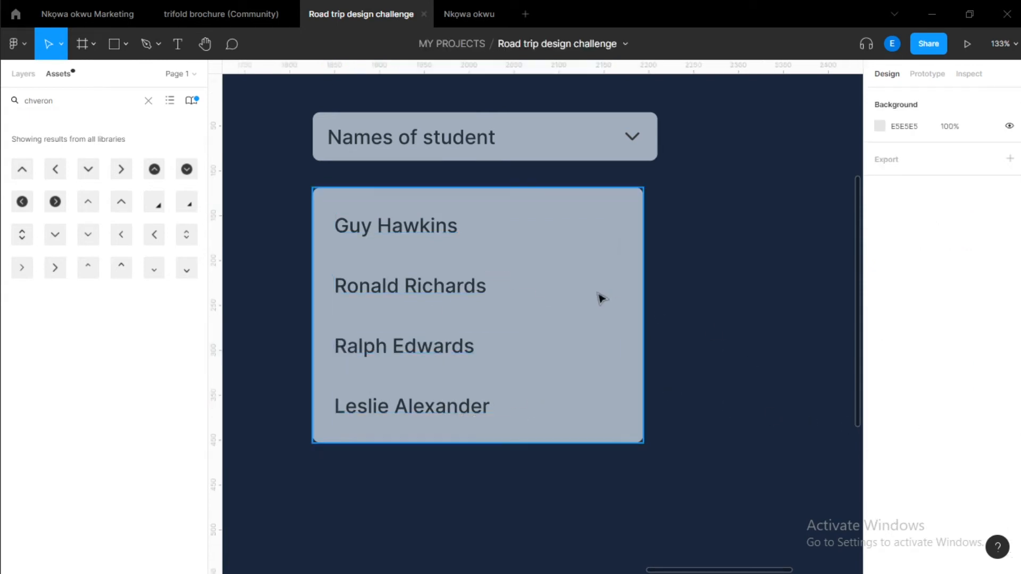
Widen the list box so its right edge lines up with the header's right edge.
{"action": "left_click", "coordinate": [441, 259]}
{"action": "mouse_move", "coordinate": [647, 256]}
{"action": "left_mouse_down"}
{"action": "mouse_move", "coordinate": [654, 262]}
{"action": "mouse_move", "coordinate": [448, 255]}
{"action": "mouse_move", "coordinate": [659, 239]}
{"action": "mouse_move", "coordinate": [650, 240]}
{"action": "left_mouse_up"}
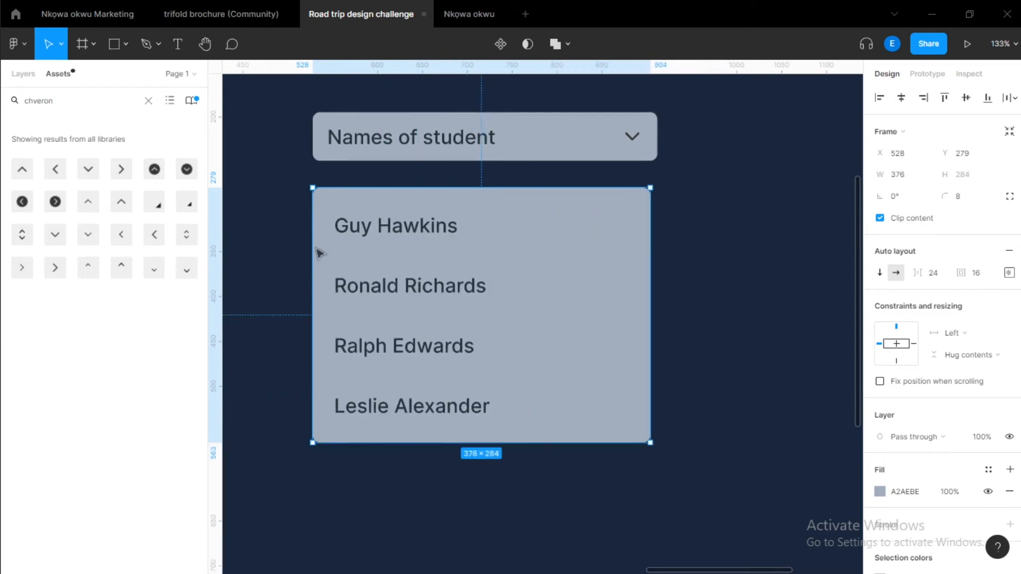
{"action": "left_click_drag", "start_coordinate": [311, 230], "coordinate": [311, 231]}
{"action": "left_click_drag", "start_coordinate": [648, 242], "coordinate": [658, 244]}
Set the left padding of all four name wrapper frames to 0.
{"action": "left_click", "coordinate": [399, 225]}
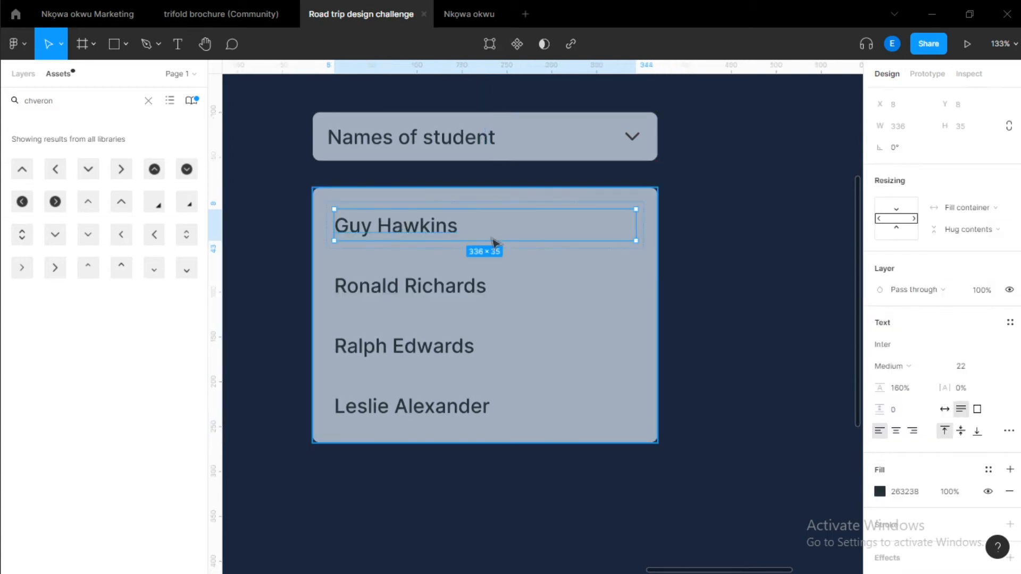
{"action": "key", "text": "Escape"}
{"action": "left_click", "coordinate": [500, 296], "text": "shift"}
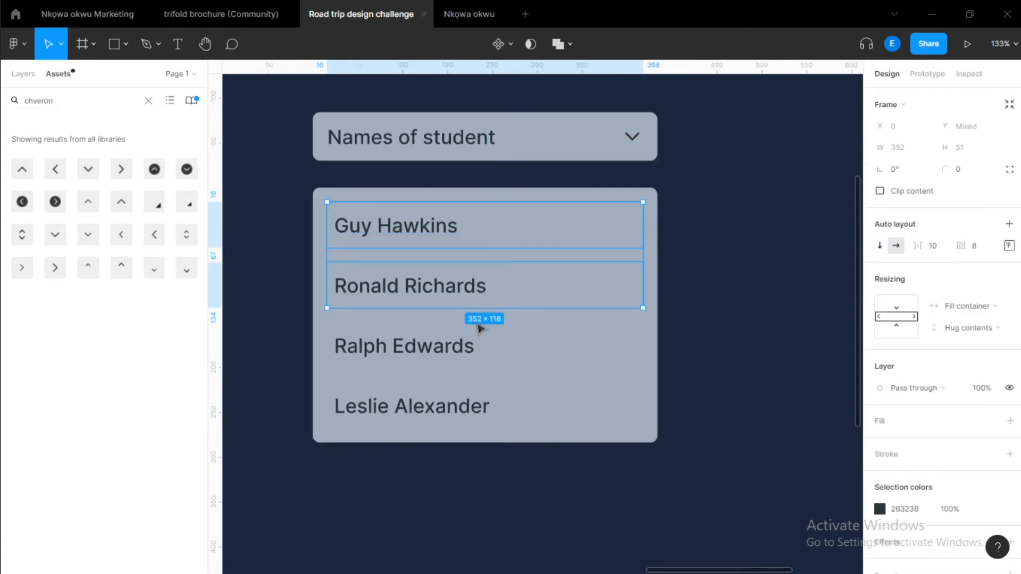
{"action": "left_click", "coordinate": [474, 346], "text": "shift"}
{"action": "left_click", "coordinate": [452, 404], "text": "shift"}
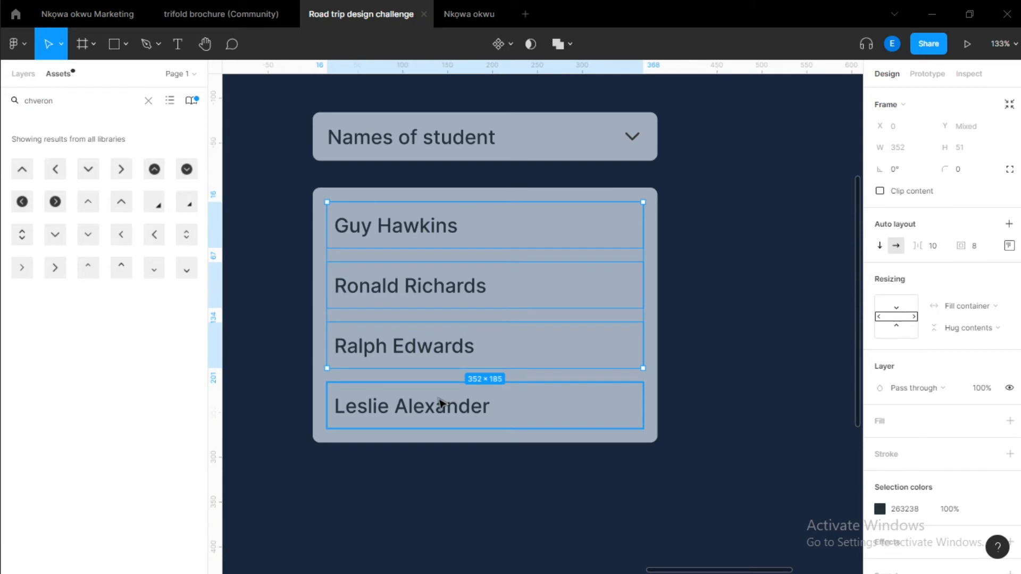
{"action": "left_click", "coordinate": [1009, 245]}
{"action": "left_click", "coordinate": [924, 304]}
{"action": "type", "text": "0"}
{"action": "key", "text": "Return"}
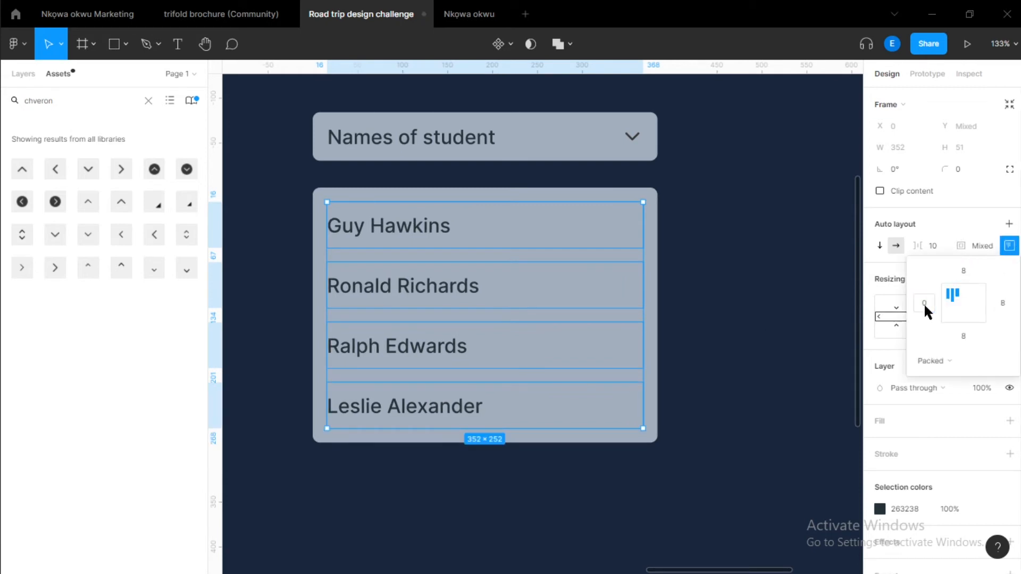
{"action": "left_click", "coordinate": [810, 303]}
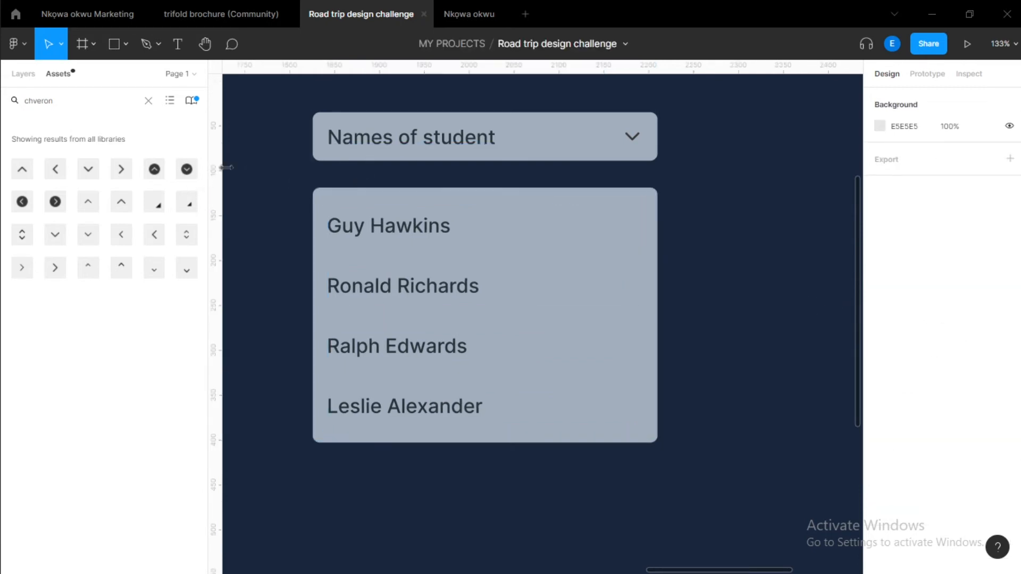
{"action": "left_click_drag", "start_coordinate": [226, 168], "coordinate": [219, 201]}
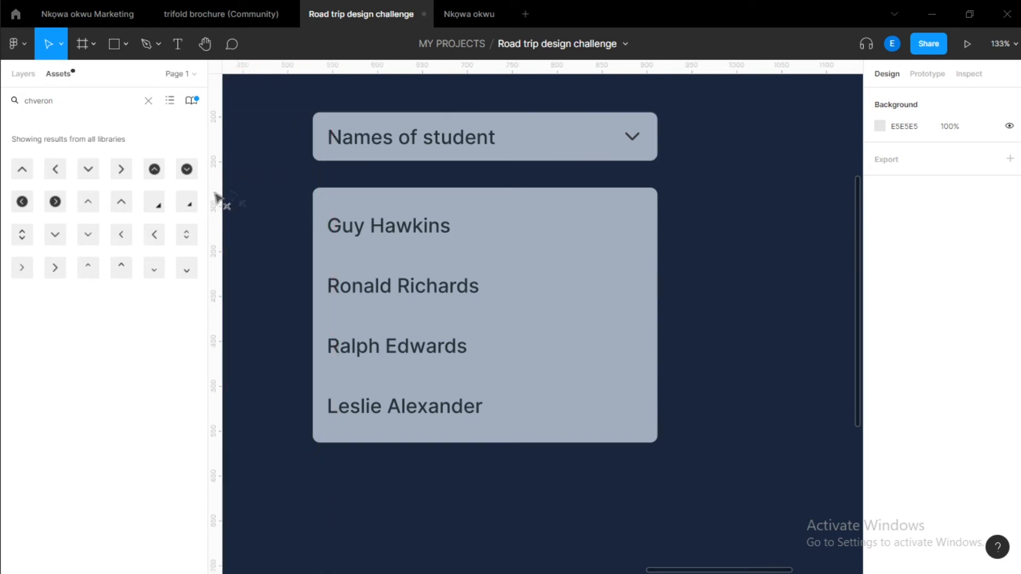
{"action": "left_click", "coordinate": [222, 191]}
{"action": "left_click", "coordinate": [16, 43]}
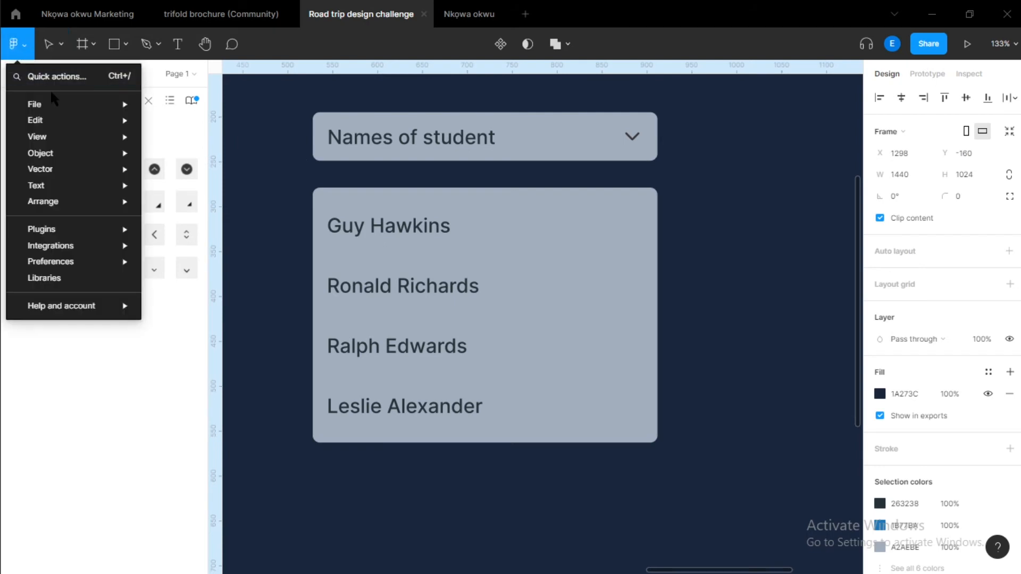
{"action": "mouse_move", "coordinate": [47, 137]}
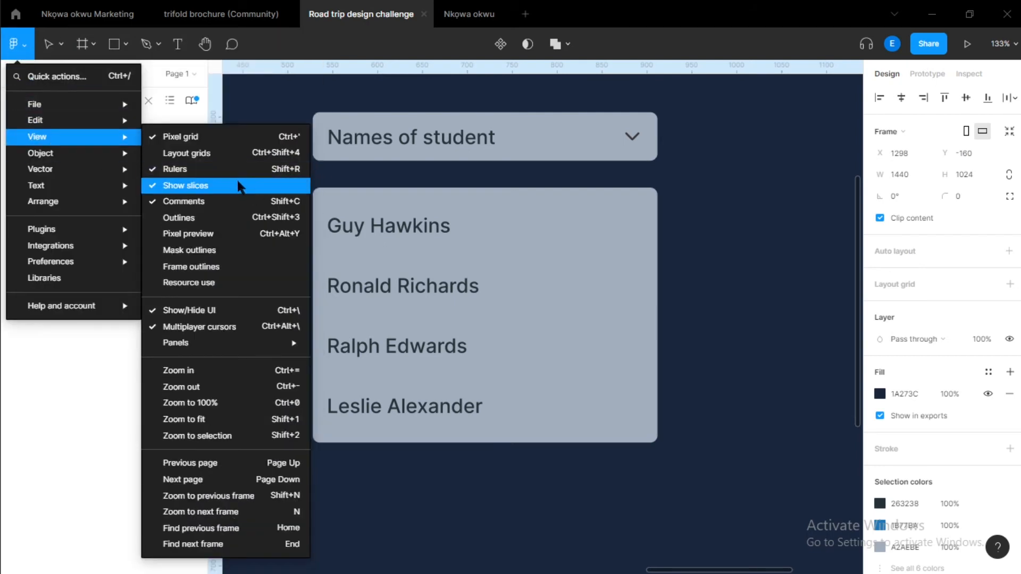
{"action": "left_click", "coordinate": [218, 169]}
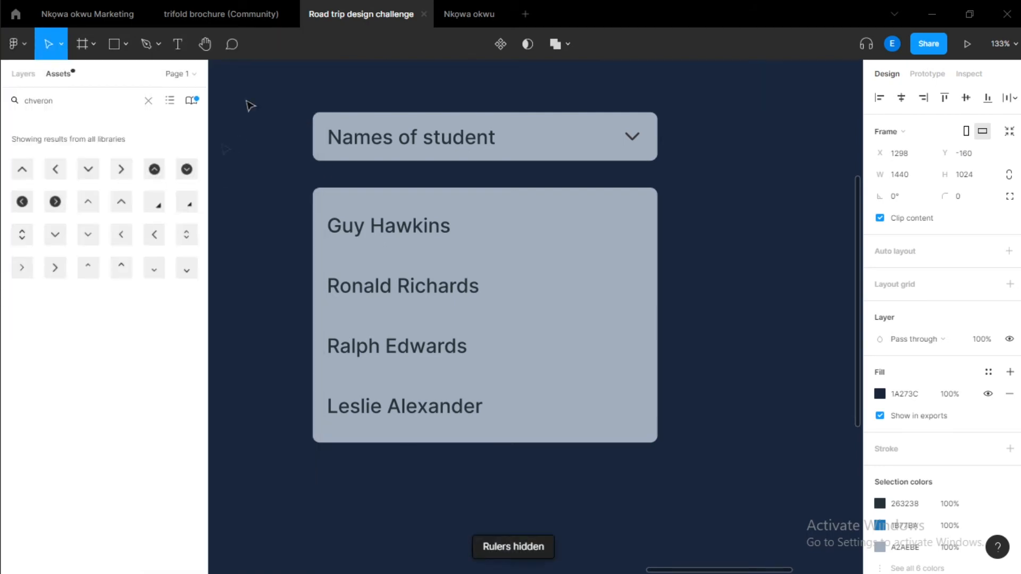
{"action": "left_click", "coordinate": [16, 43]}
{"action": "mouse_move", "coordinate": [53, 137]}
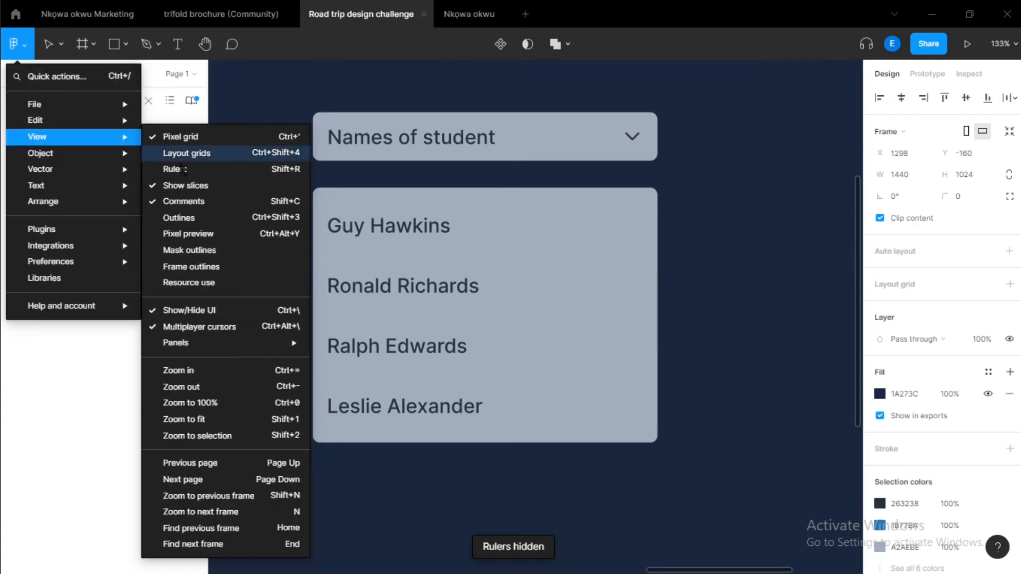
{"action": "left_click", "coordinate": [206, 175]}
Add a vertical guide at x 544 along the left edge of the name texts.
{"action": "left_click_drag", "start_coordinate": [218, 133], "coordinate": [346, 114]}
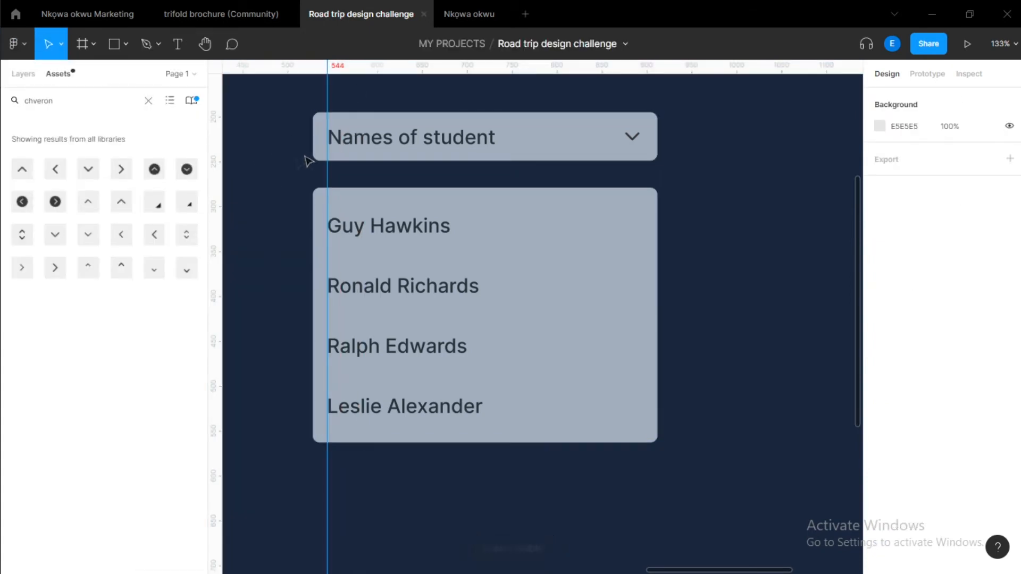
{"action": "left_click", "coordinate": [285, 184]}
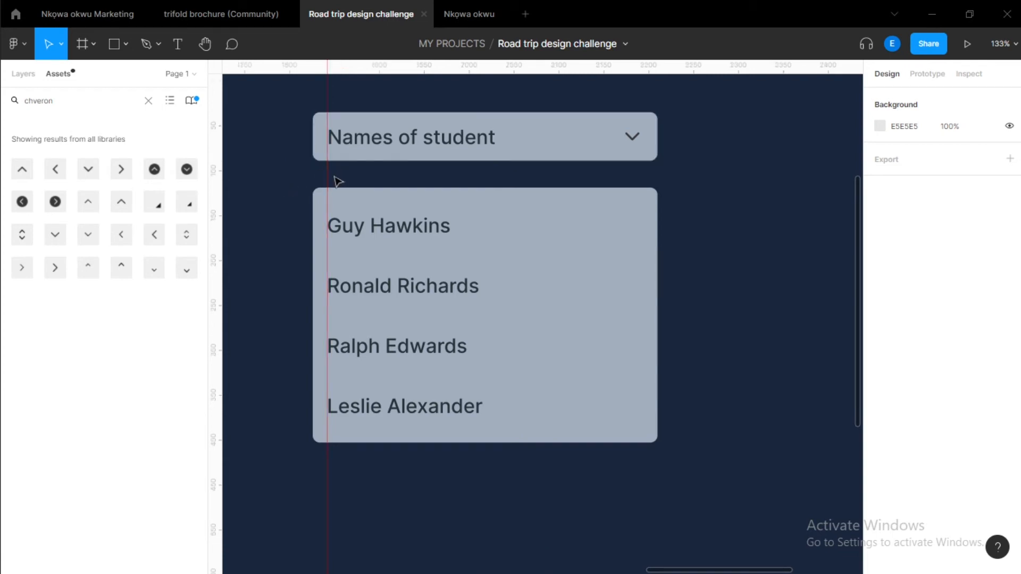
Remove the vertical guide along the left edge of the name texts.
{"action": "left_click_drag", "start_coordinate": [323, 174], "coordinate": [214, 188]}
{"action": "scroll", "coordinate": [350, 161], "scroll_direction": "down", "scroll_amount": 3}
{"action": "scroll", "coordinate": [387, 183], "scroll_direction": "up", "scroll_amount": 1}
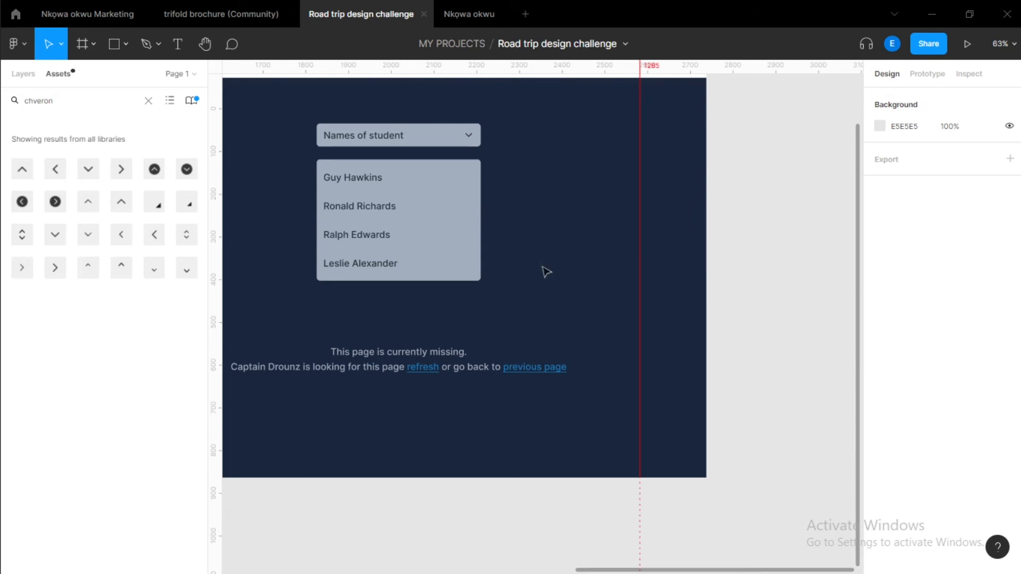
Wrap the header's chevron icon in its own auto layout frame.
{"action": "scroll", "coordinate": [546, 272], "scroll_direction": "up", "scroll_amount": 2}
{"action": "scroll", "coordinate": [546, 271], "scroll_direction": "left", "scroll_amount": 2}
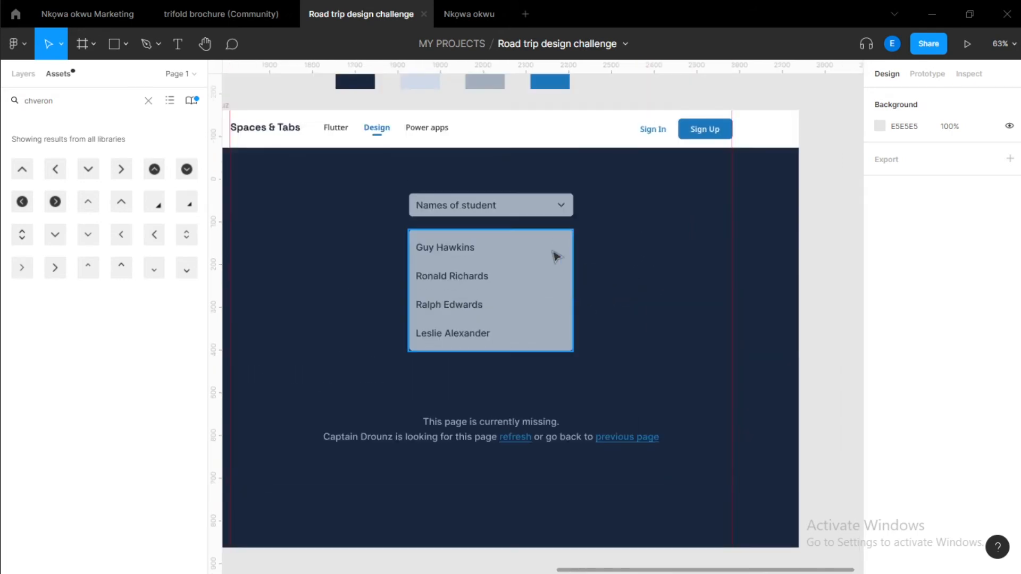
{"action": "scroll", "coordinate": [556, 257], "scroll_direction": "down", "scroll_amount": 2}
{"action": "scroll", "coordinate": [556, 256], "scroll_direction": "right", "scroll_amount": 1}
{"action": "scroll", "coordinate": [559, 280], "scroll_direction": "up", "scroll_amount": 1}
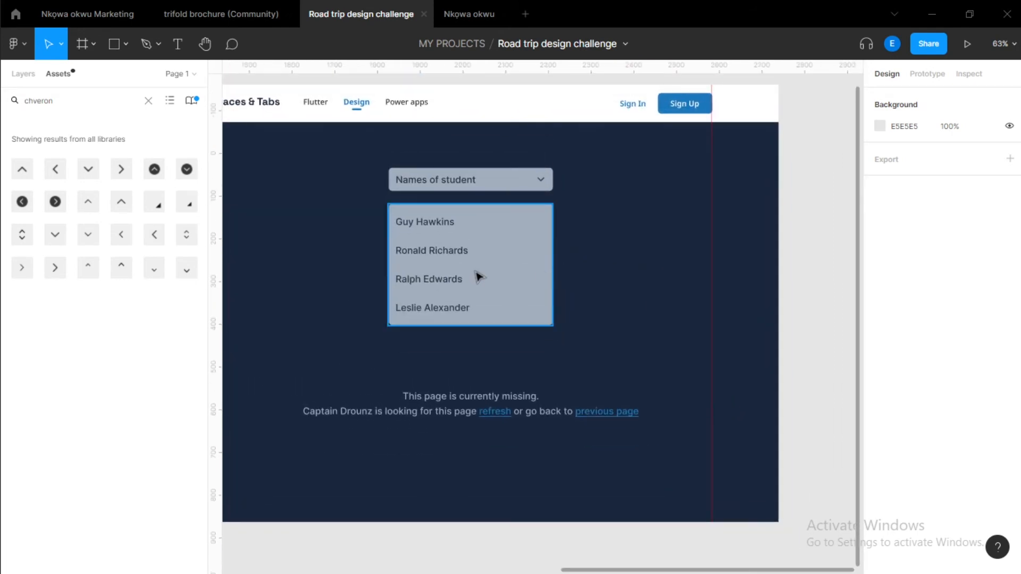
{"action": "scroll", "coordinate": [527, 192], "scroll_direction": "up", "scroll_amount": 3}
{"action": "left_click", "coordinate": [516, 185]}
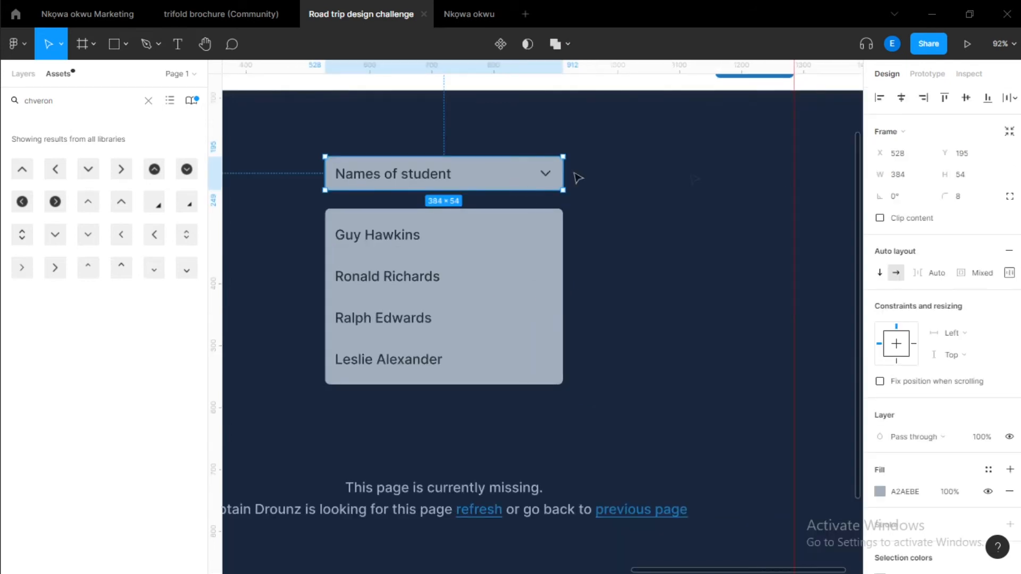
{"action": "left_click", "coordinate": [927, 66]}
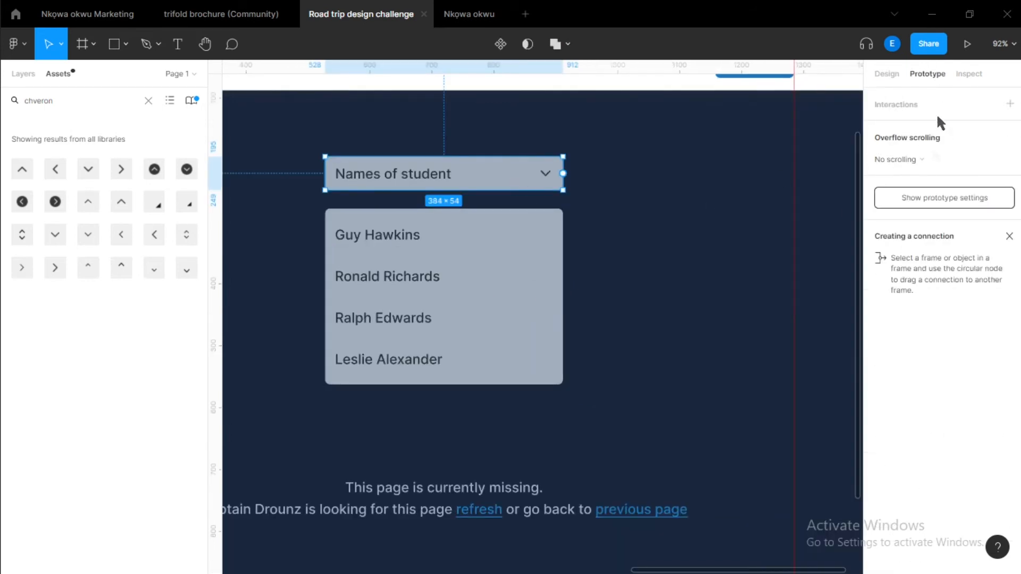
{"action": "double_click", "coordinate": [546, 175]}
{"action": "scroll", "coordinate": [546, 175], "scroll_direction": "up", "scroll_amount": 5}
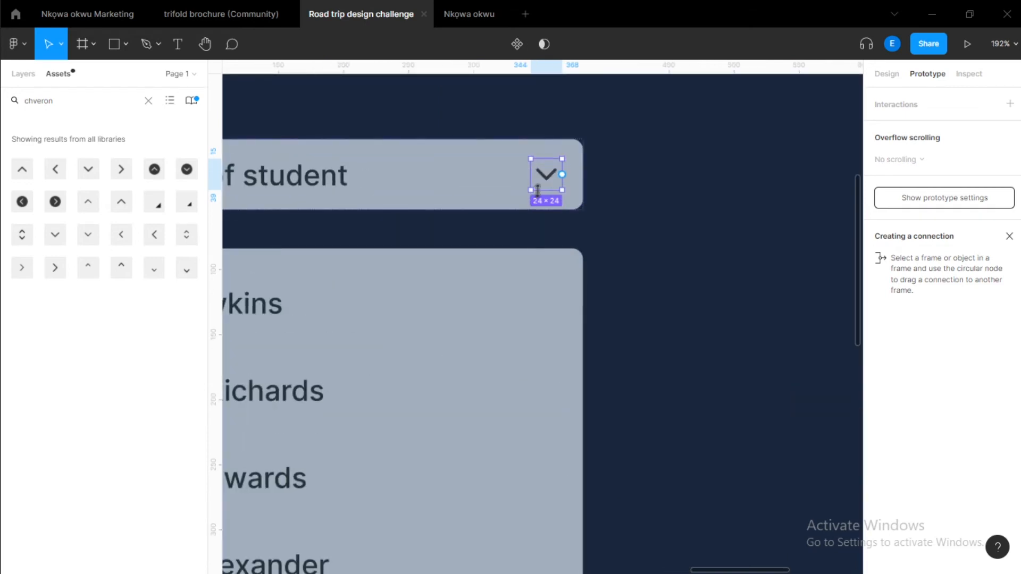
{"action": "key", "text": "shift+a"}
{"action": "scroll", "coordinate": [543, 186], "scroll_direction": "up", "scroll_amount": 3}
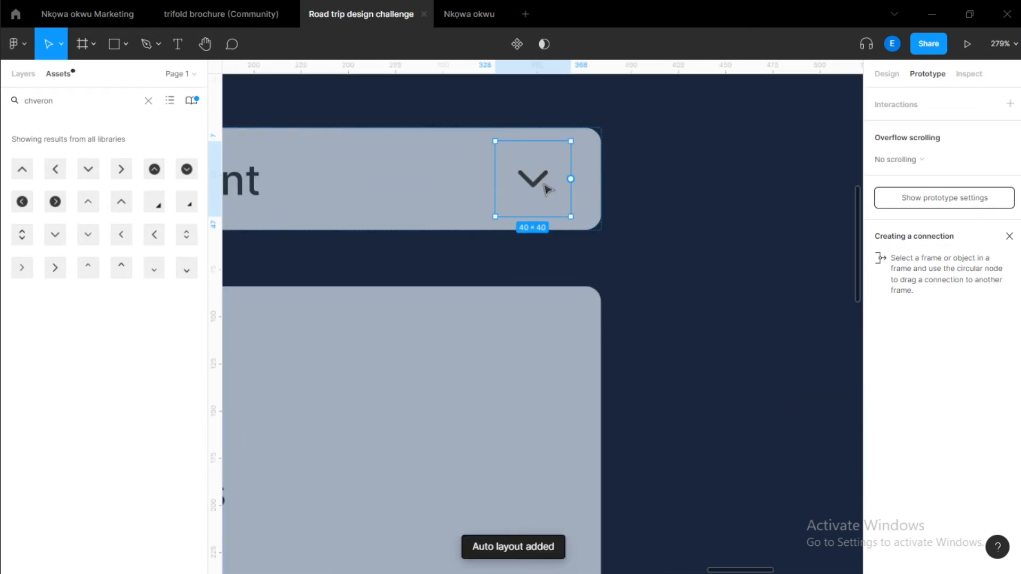
{"action": "scroll", "coordinate": [546, 189], "scroll_direction": "down", "scroll_amount": 4}
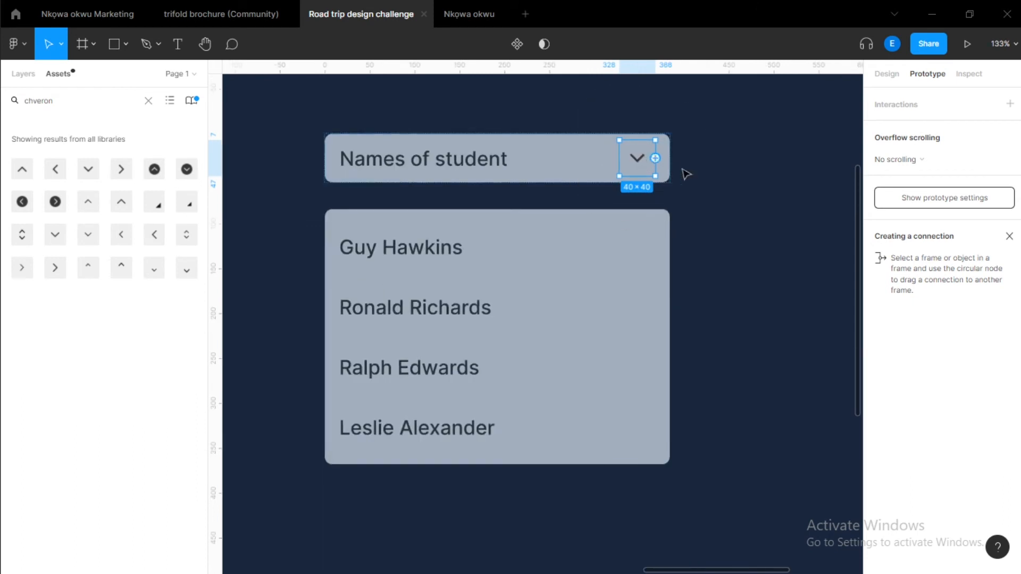
Connect the chevron to the list box in prototype mode and switch the action to Open overlay.
{"action": "left_click_drag", "start_coordinate": [655, 158], "coordinate": [512, 278]}
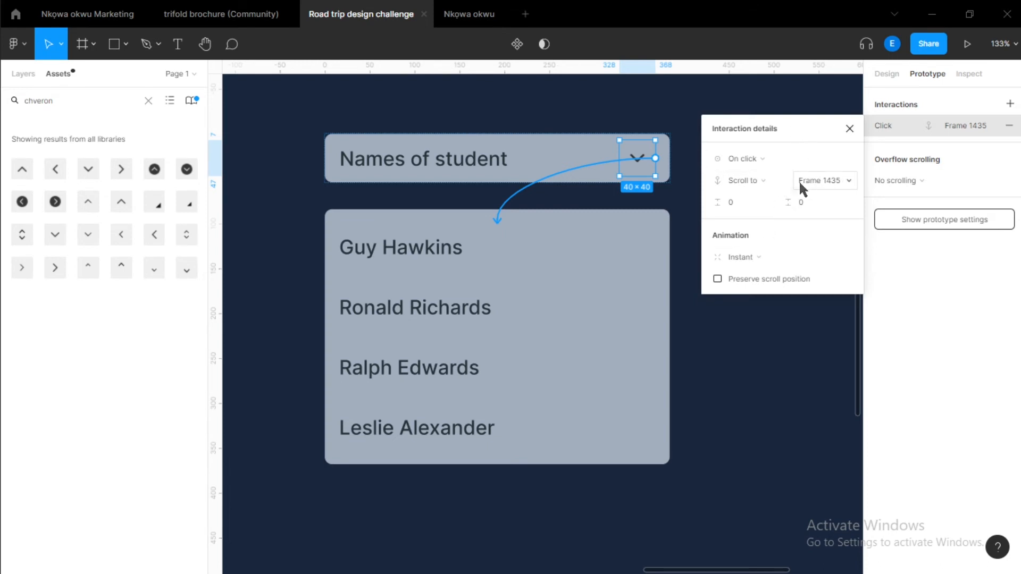
{"action": "left_click", "coordinate": [769, 180]}
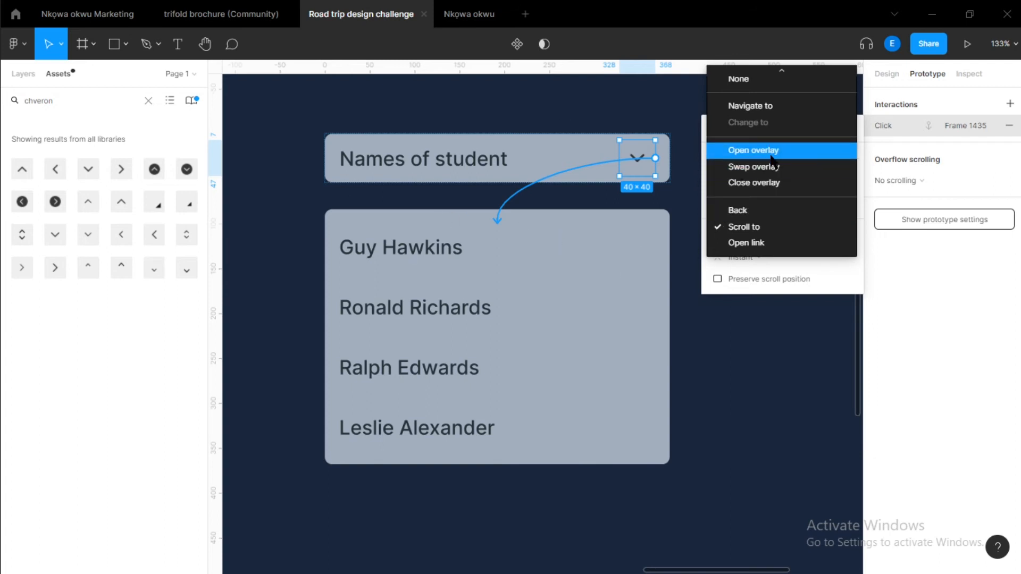
{"action": "left_click", "coordinate": [741, 149]}
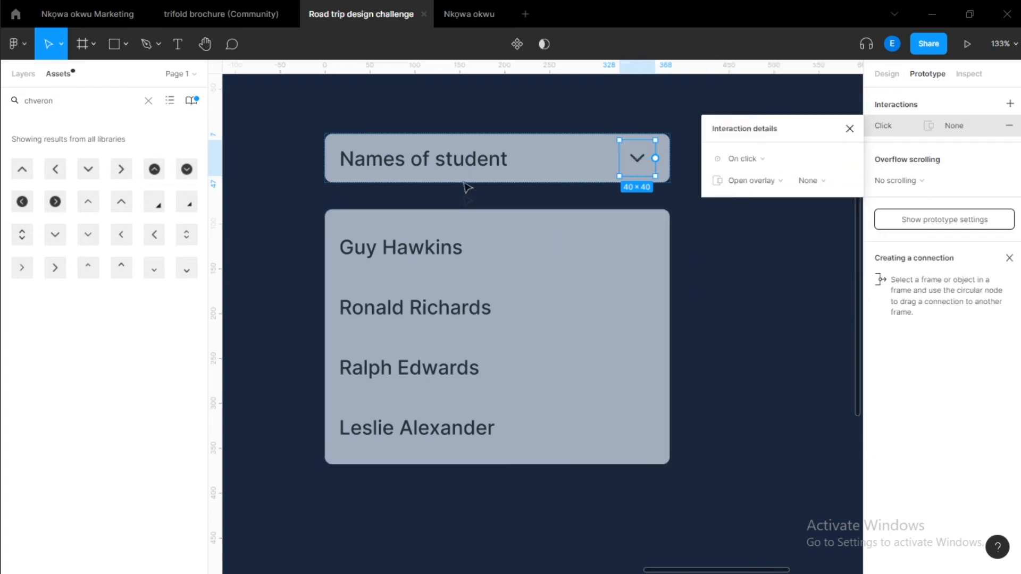
{"action": "left_click", "coordinate": [763, 185]}
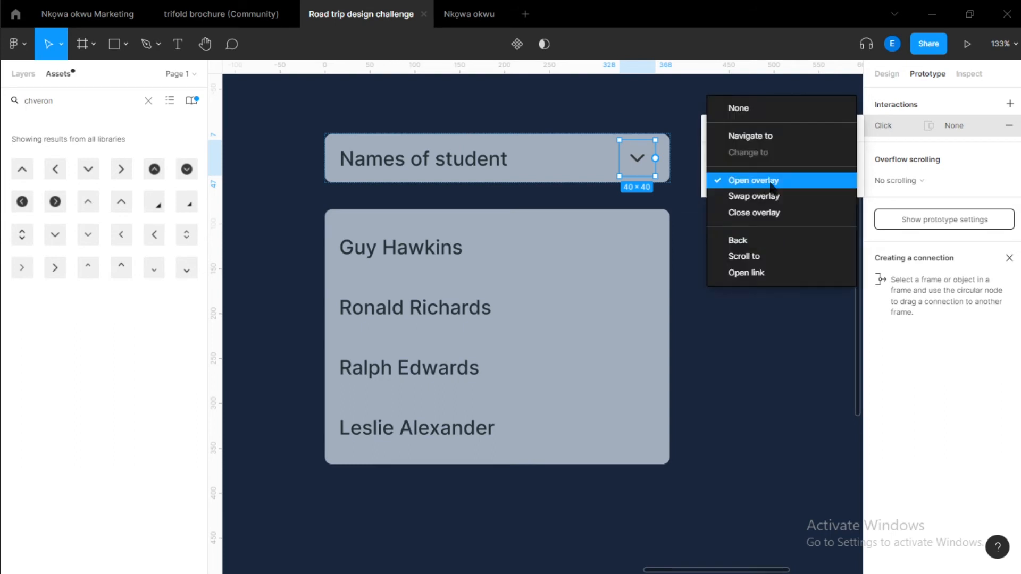
{"action": "left_click", "coordinate": [771, 185]}
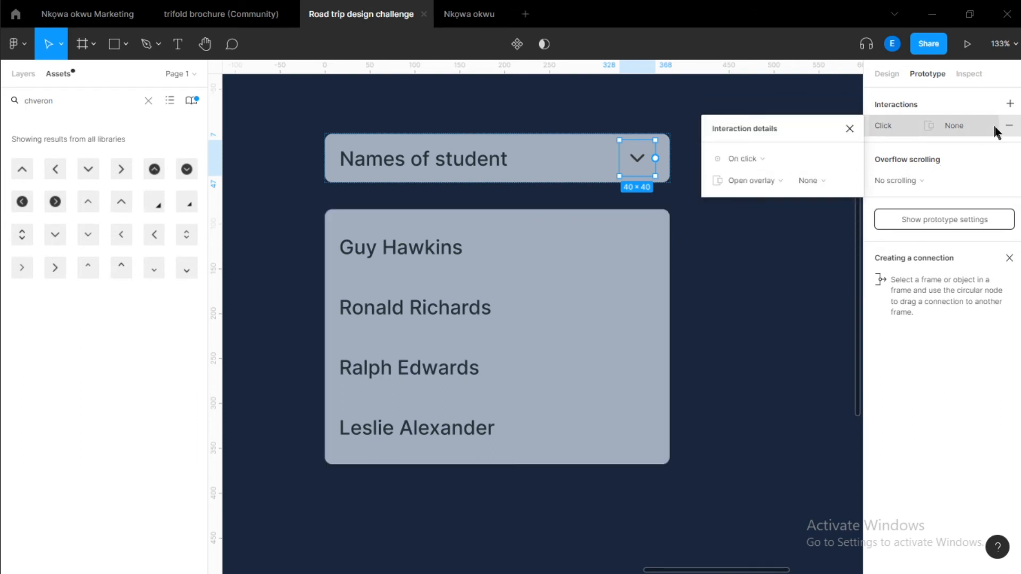
Remove the chevron's interaction.
{"action": "left_click", "coordinate": [1012, 123]}
{"action": "left_click", "coordinate": [914, 159]}
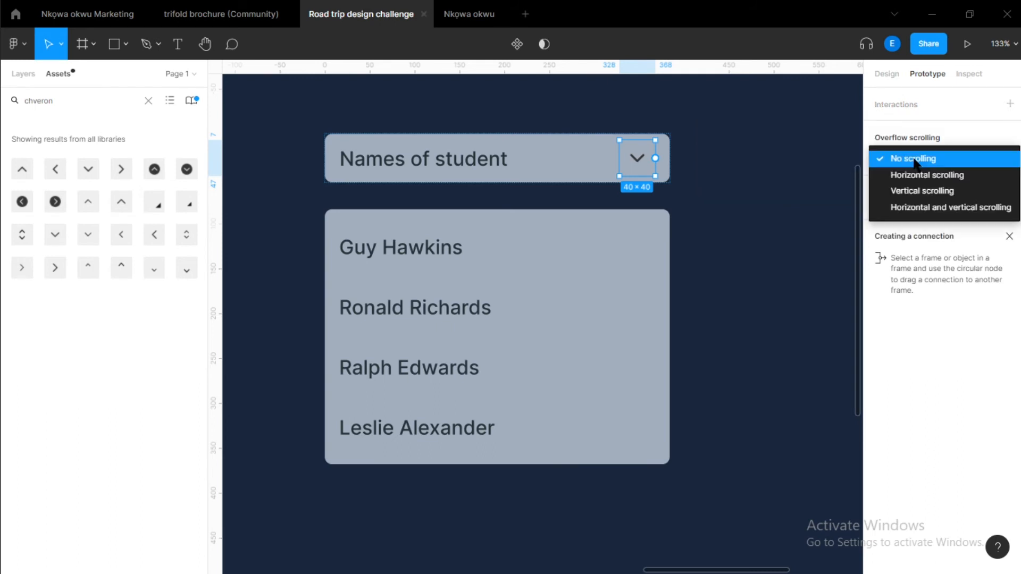
{"action": "left_click", "coordinate": [917, 159]}
Connect the chevron to the list box again and set the animation to Animate with Ease out.
{"action": "left_click_drag", "start_coordinate": [655, 158], "coordinate": [468, 223]}
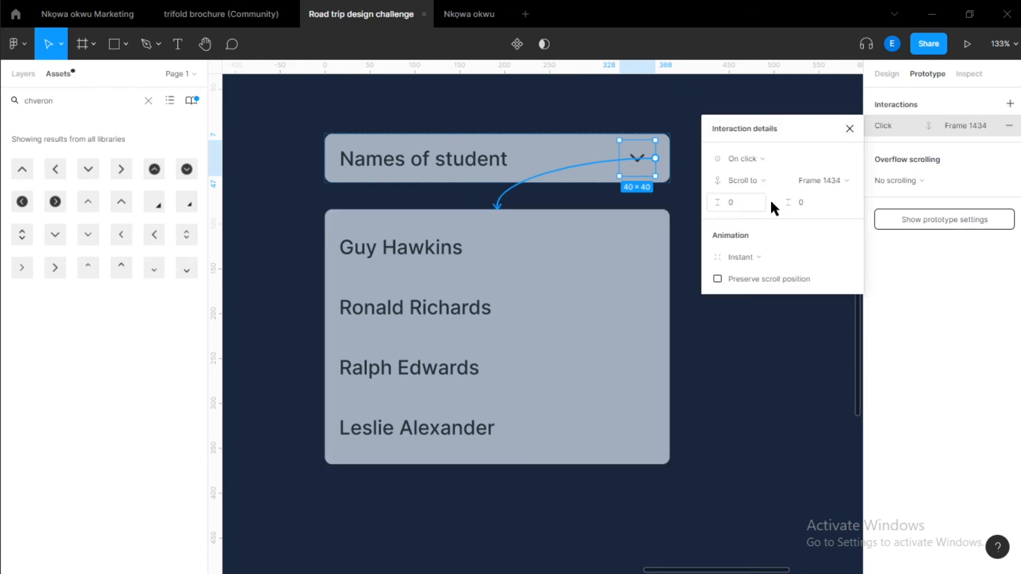
{"action": "left_click", "coordinate": [753, 258]}
{"action": "left_click", "coordinate": [748, 256]}
{"action": "left_click", "coordinate": [747, 256]}
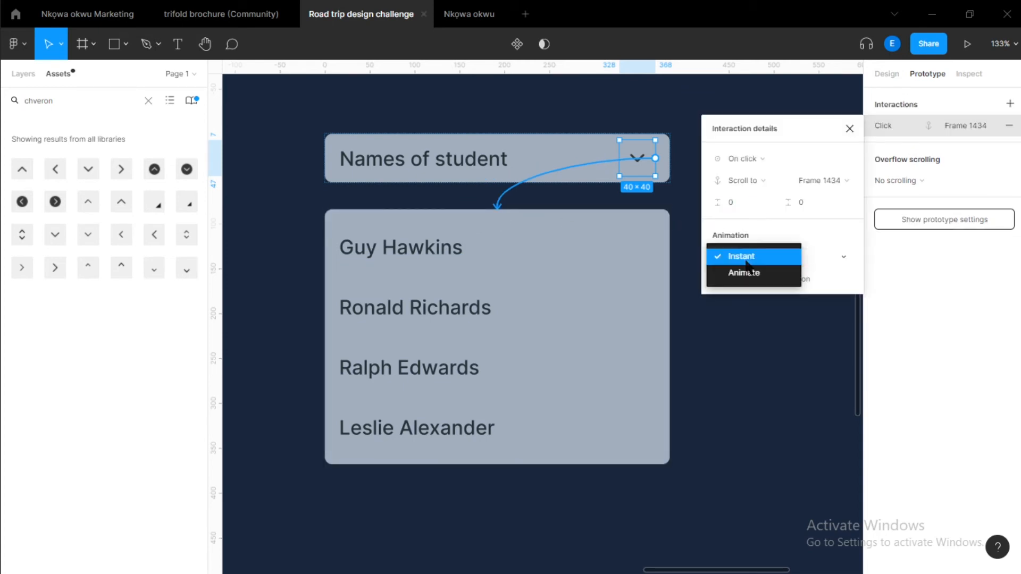
{"action": "left_click", "coordinate": [751, 274]}
{"action": "left_click", "coordinate": [751, 278]}
{"action": "left_click", "coordinate": [753, 280]}
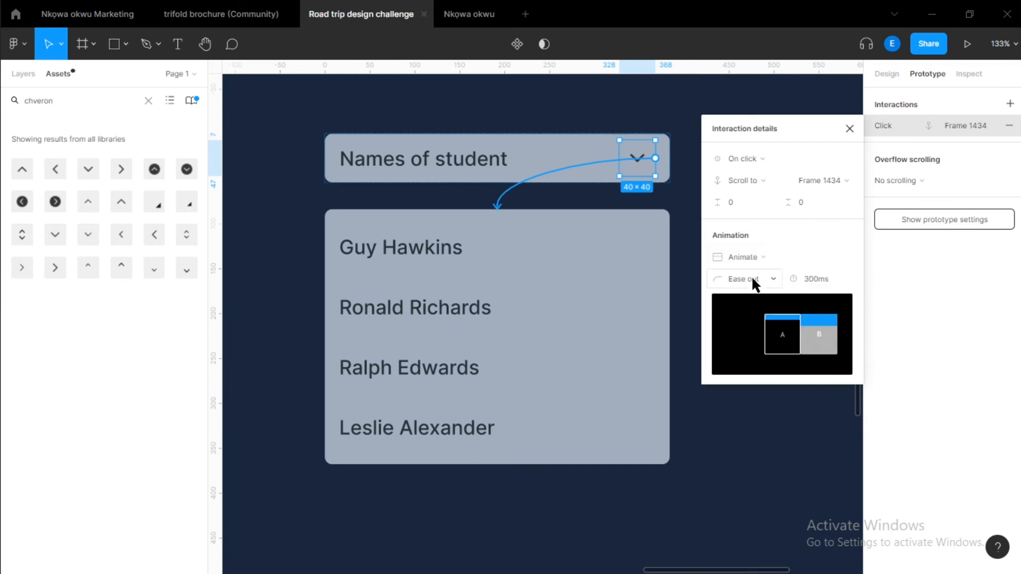
Change the chevron's action to Open overlay with the Captin Drouz frame as destination.
{"action": "left_click", "coordinate": [764, 180]}
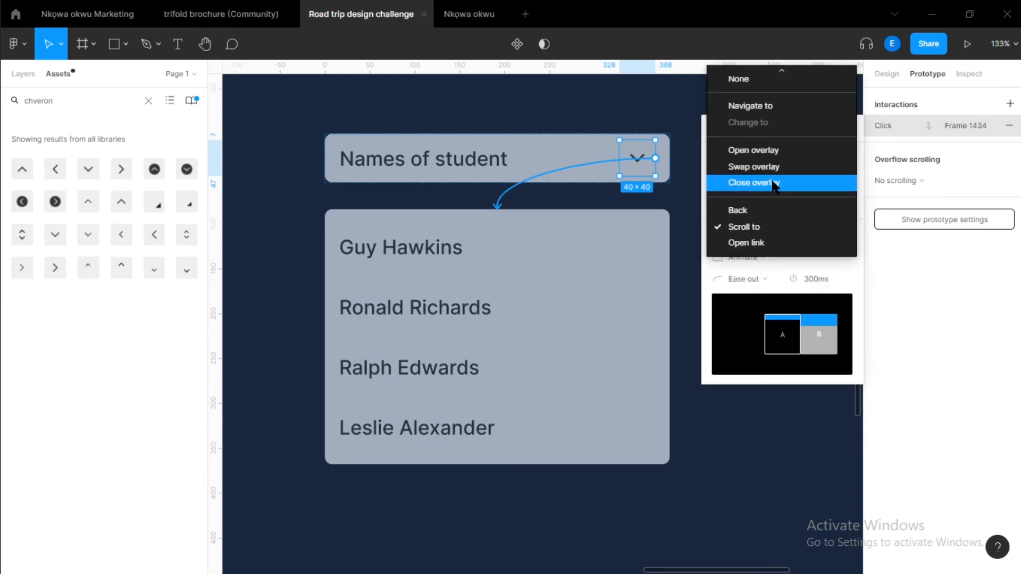
{"action": "left_click", "coordinate": [765, 149]}
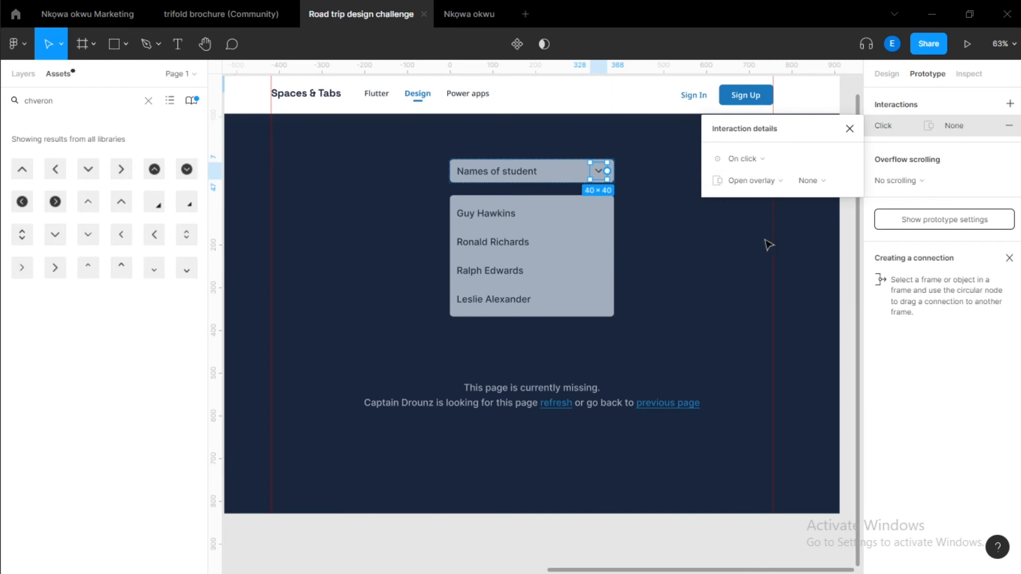
{"action": "left_click", "coordinate": [745, 180]}
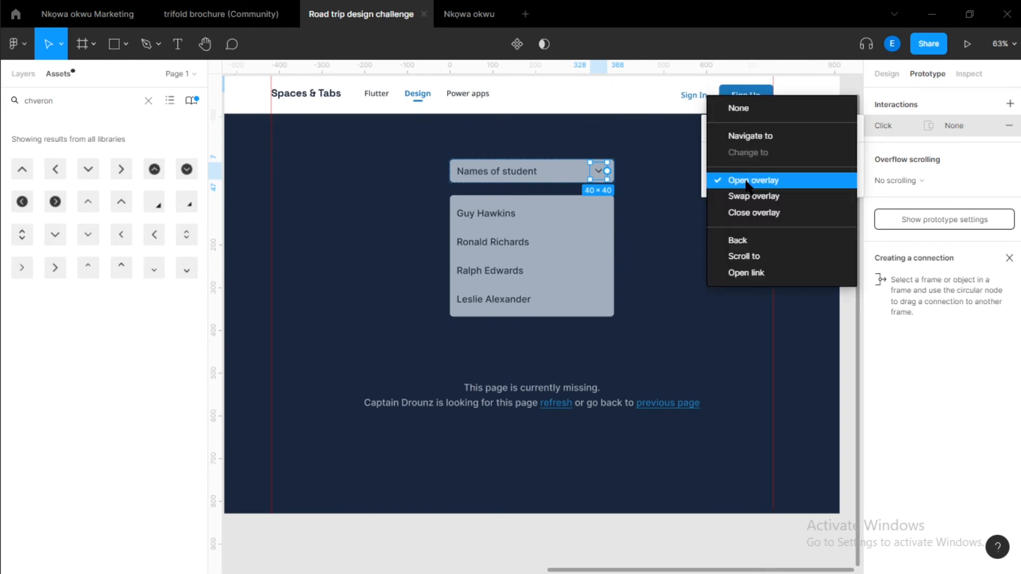
{"action": "left_click", "coordinate": [745, 180]}
{"action": "left_click", "coordinate": [843, 179]}
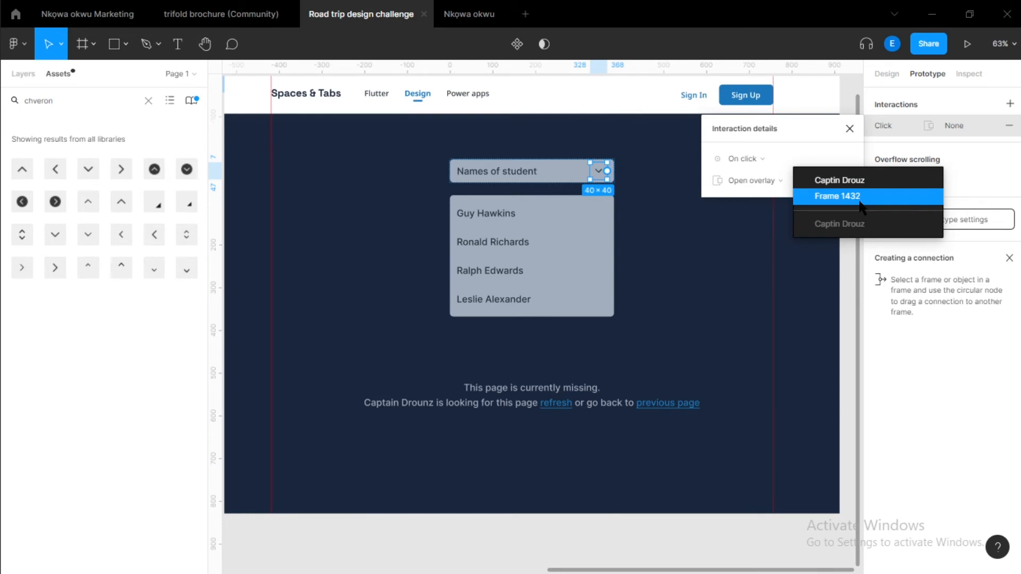
{"action": "left_click", "coordinate": [859, 197]}
{"action": "left_click", "coordinate": [846, 181]}
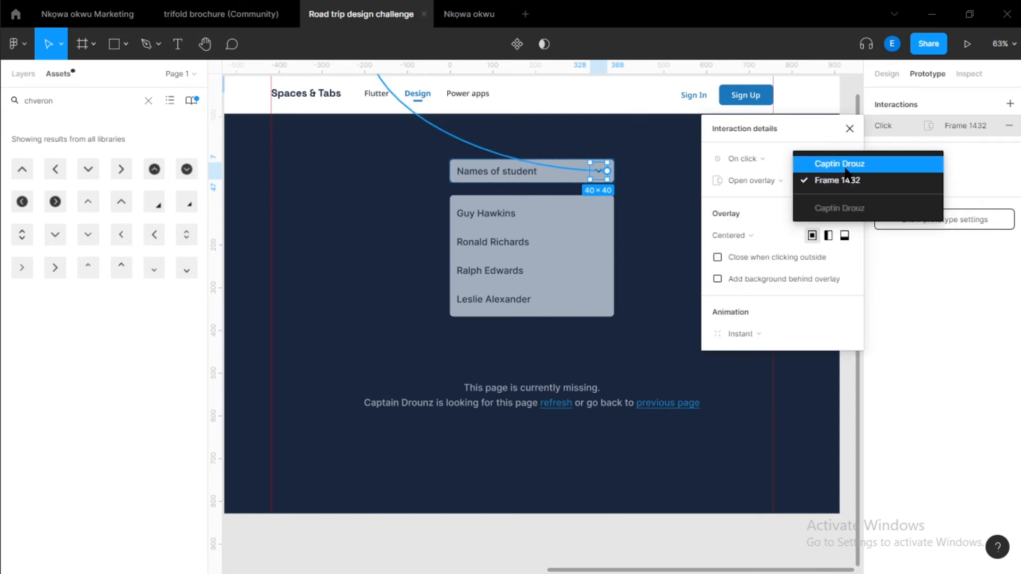
{"action": "left_click", "coordinate": [840, 164]}
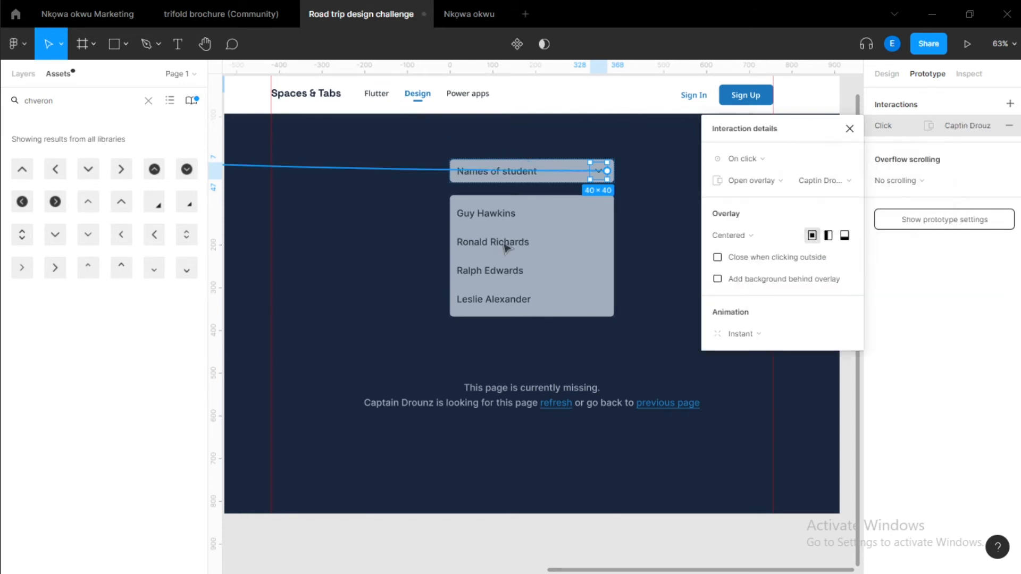
Inspect the chevron's connection in the zoomed-out prototype flow.
{"action": "left_click", "coordinate": [493, 249]}
{"action": "left_click", "coordinate": [610, 175]}
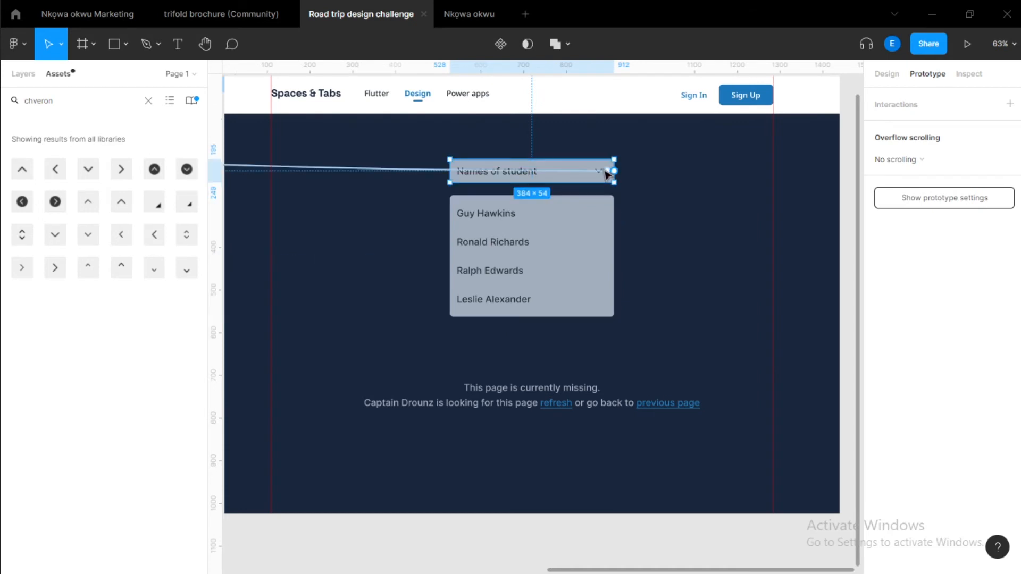
{"action": "scroll", "coordinate": [552, 187], "scroll_direction": "down", "scroll_amount": 5}
{"action": "scroll", "coordinate": [311, 164], "scroll_direction": "down", "scroll_amount": 3}
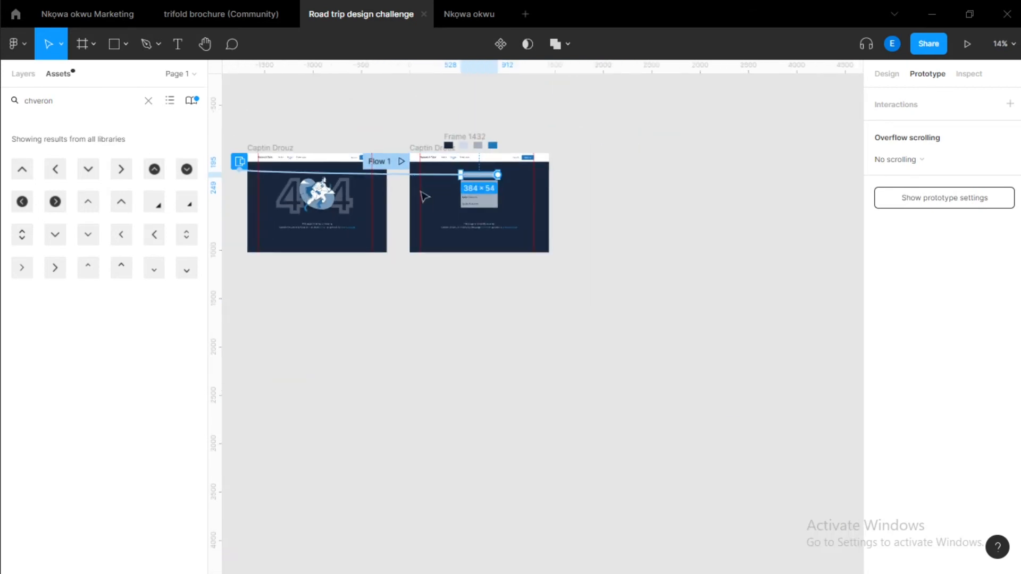
{"action": "scroll", "coordinate": [317, 180], "scroll_direction": "left", "scroll_amount": 1}
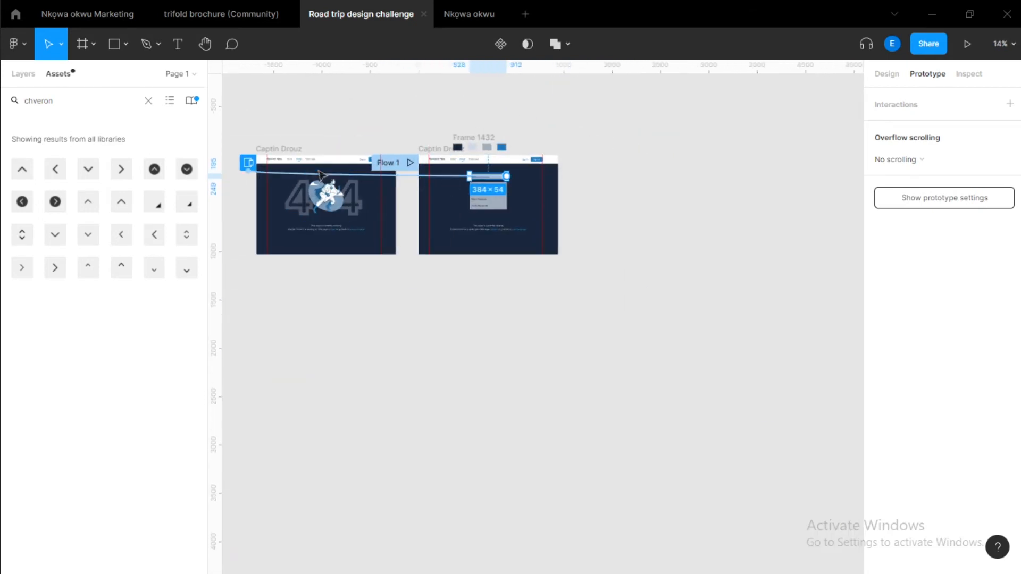
{"action": "left_click", "coordinate": [249, 165]}
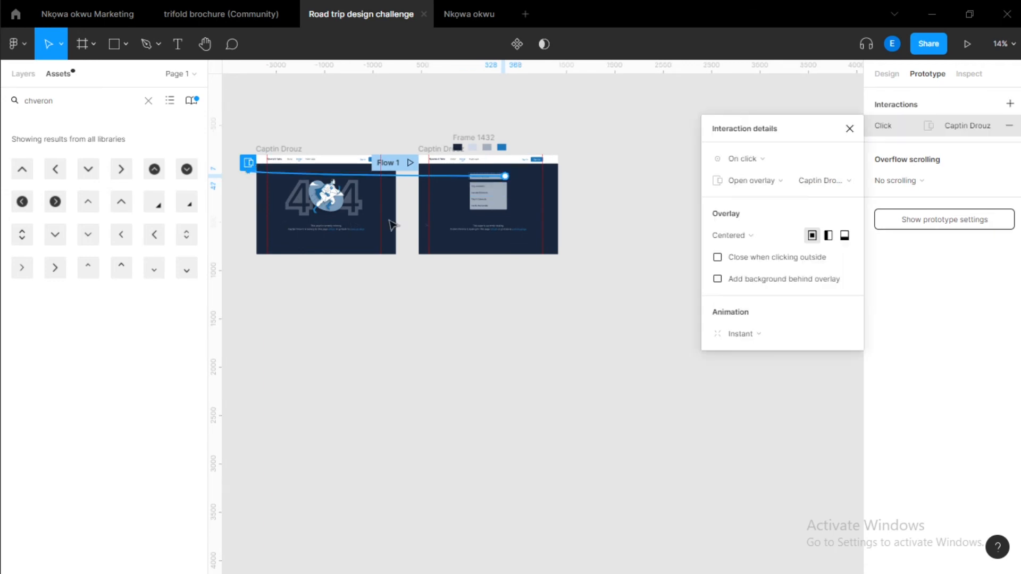
{"action": "left_click", "coordinate": [849, 128]}
{"action": "scroll", "coordinate": [533, 202], "scroll_direction": "up", "scroll_amount": 5}
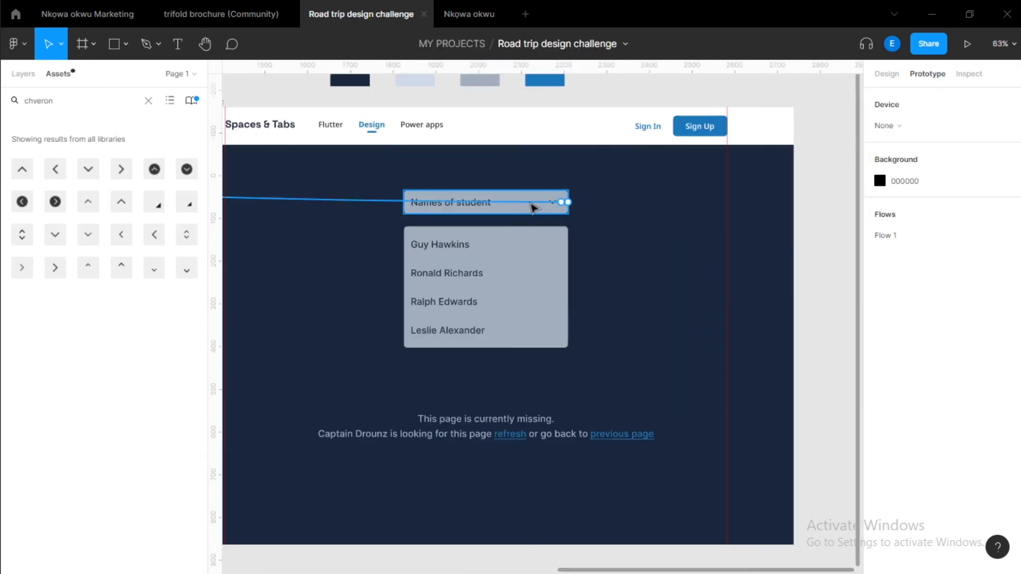
{"action": "left_click", "coordinate": [557, 204]}
{"action": "key", "text": "Escape"}
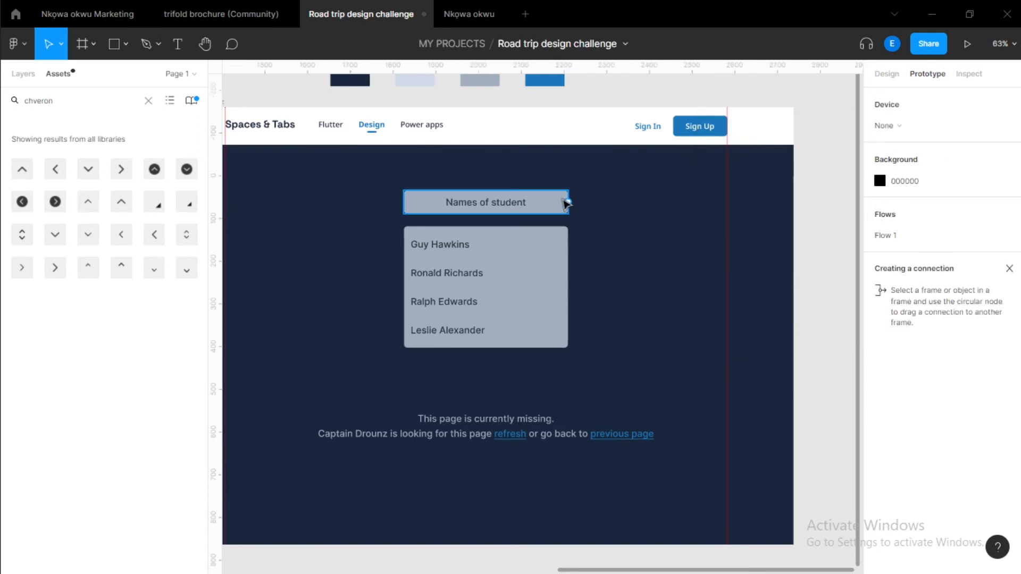
{"action": "key", "text": "ctrl+z"}
{"action": "key", "text": "ctrl+z"}
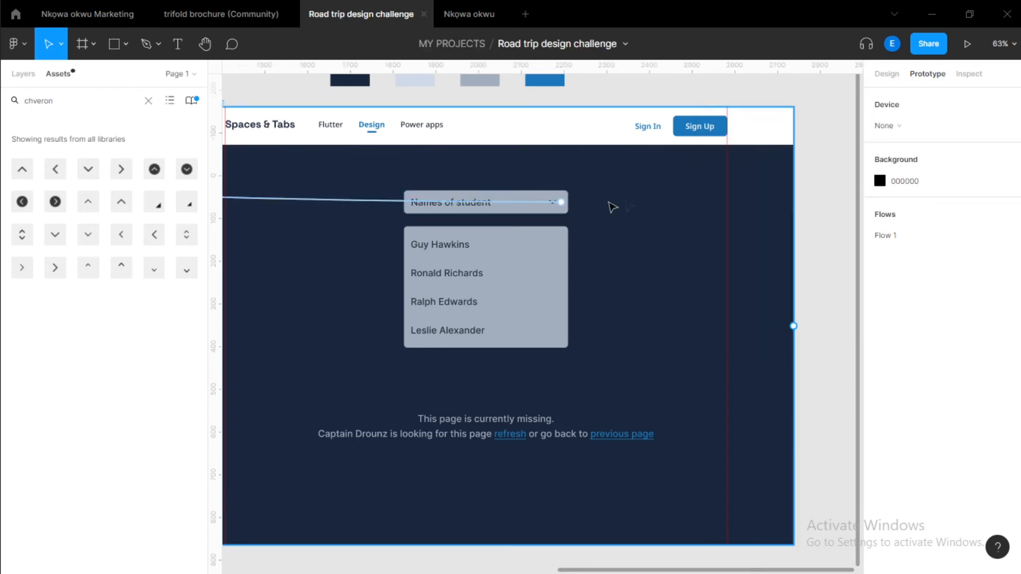
{"action": "key", "text": "ctrl+z"}
{"action": "left_click", "coordinate": [850, 128]}
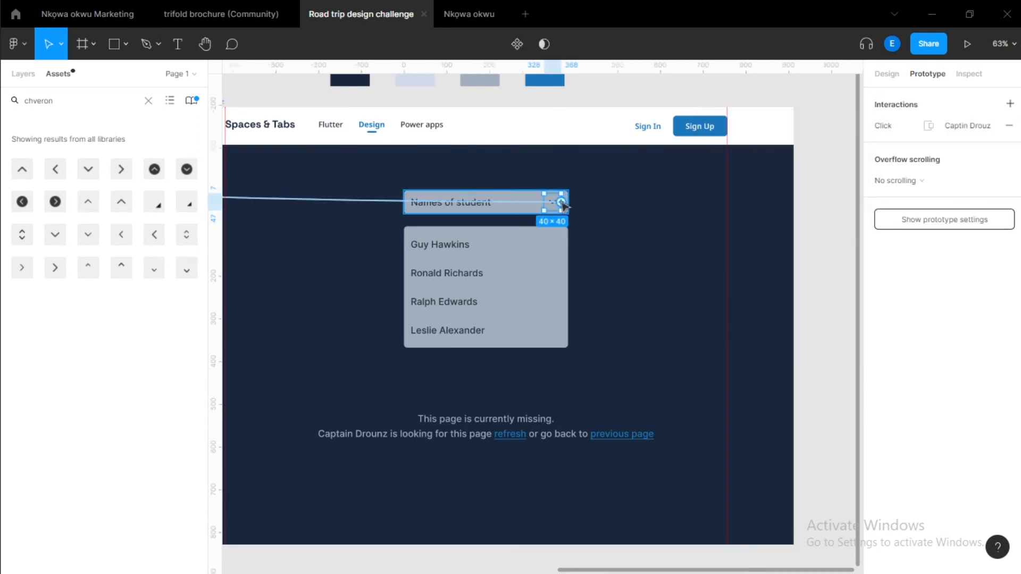
Delete the chevron's prototype connection.
{"action": "scroll", "coordinate": [535, 205], "scroll_direction": "up", "scroll_amount": 3}
{"action": "left_click", "coordinate": [535, 206]}
{"action": "key", "text": "Delete"}
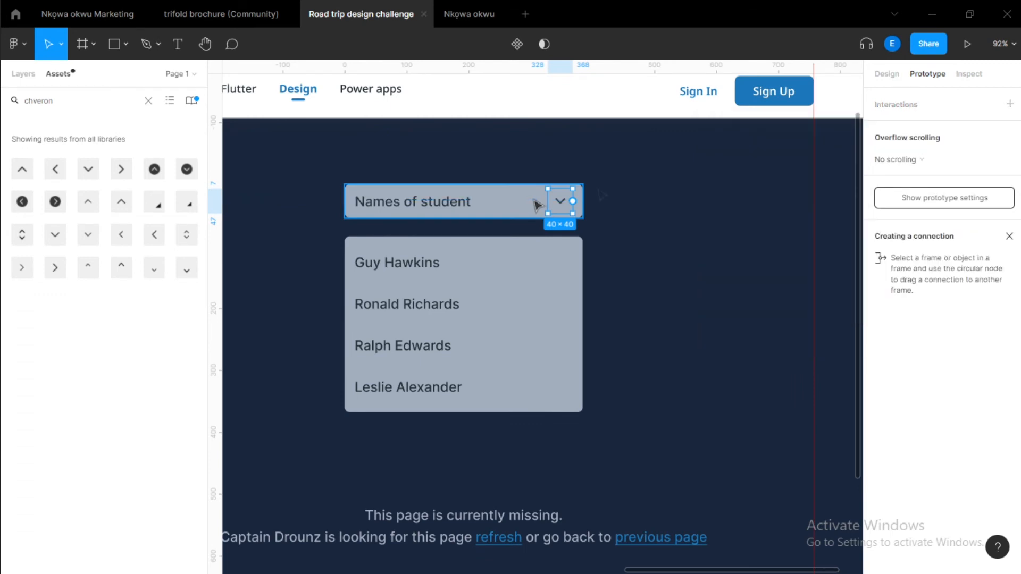
Move the name list box out of the page frame to sit beside it.
{"action": "scroll", "coordinate": [537, 205], "scroll_direction": "down", "scroll_amount": 6}
{"action": "left_click", "coordinate": [427, 290]}
{"action": "left_click_drag", "start_coordinate": [428, 285], "coordinate": [669, 274]}
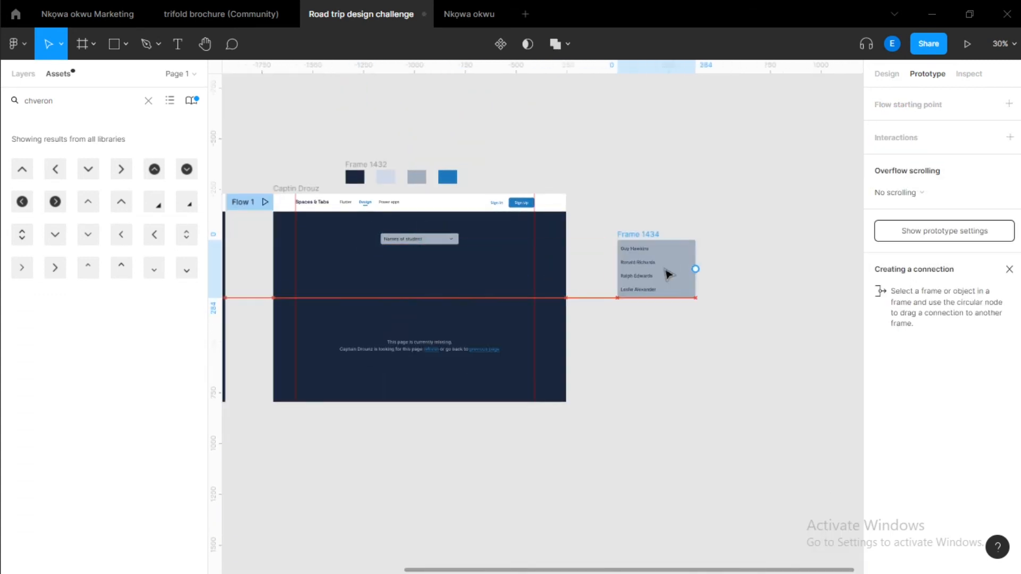
Connect the header to the name list box with an on-click Navigate to interaction.
{"action": "scroll", "coordinate": [451, 243], "scroll_direction": "up", "scroll_amount": 4}
{"action": "left_click", "coordinate": [457, 240]}
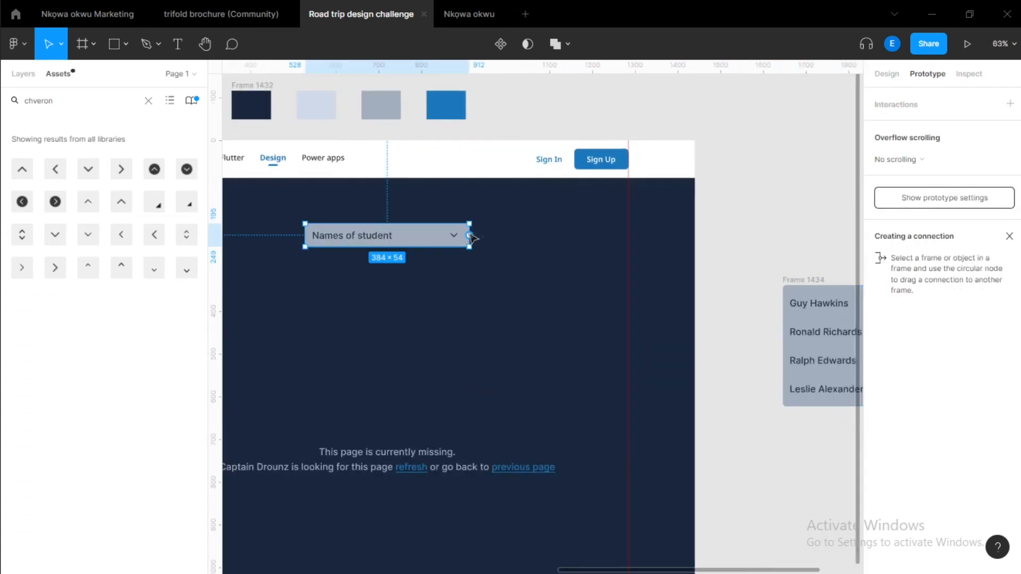
{"action": "left_click_drag", "start_coordinate": [470, 235], "coordinate": [821, 296]}
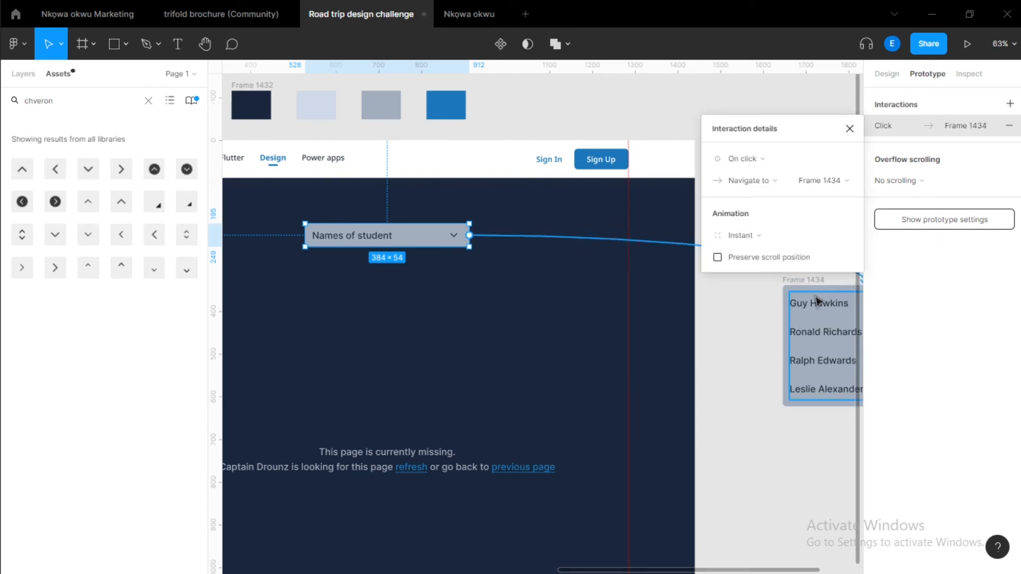
Change the header's click interaction to Open overlay with Manual position, placing the name list below the header.
{"action": "left_click", "coordinate": [743, 176]}
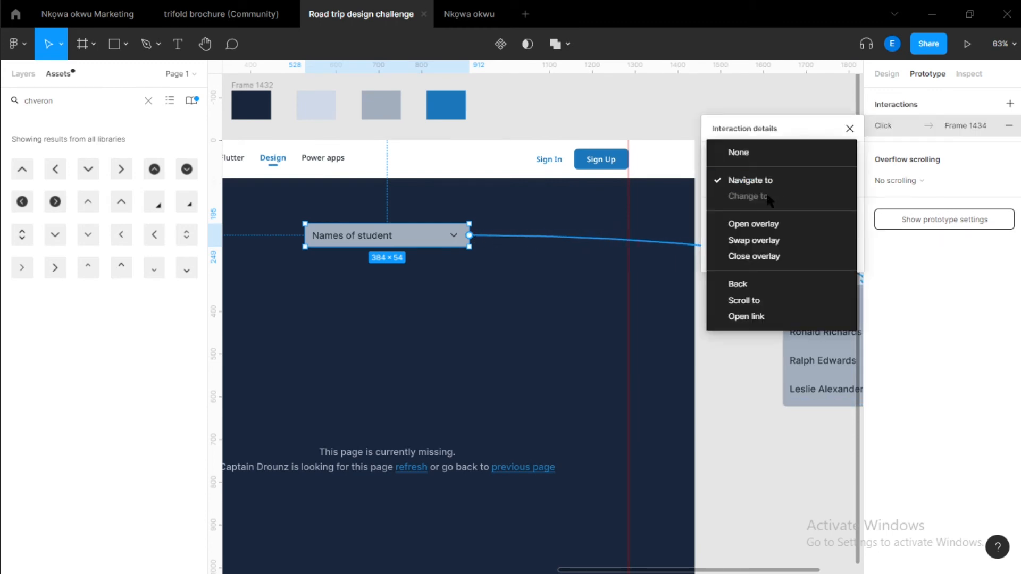
{"action": "left_click", "coordinate": [760, 228]}
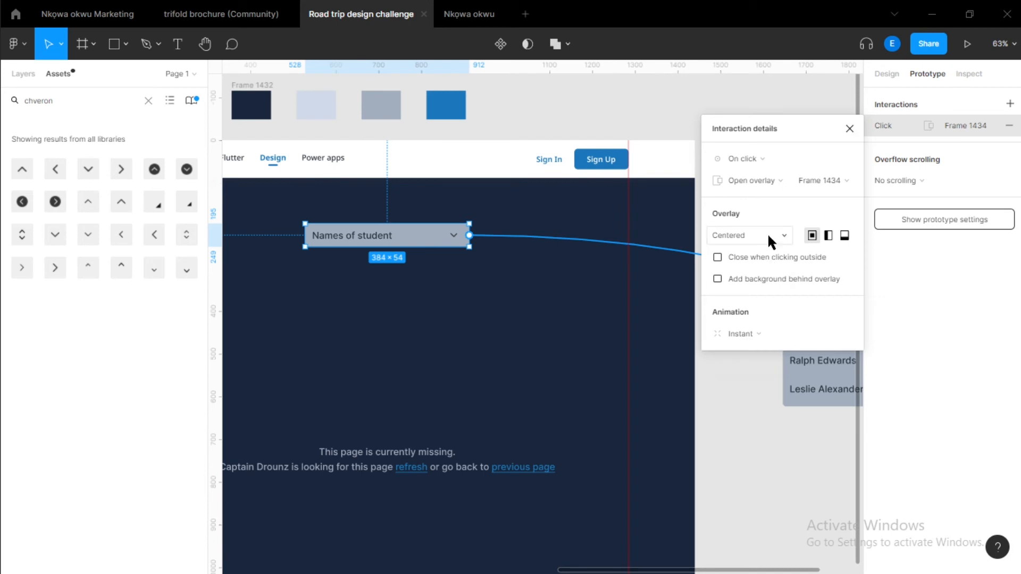
{"action": "left_click", "coordinate": [768, 234]}
{"action": "left_click", "coordinate": [744, 359]}
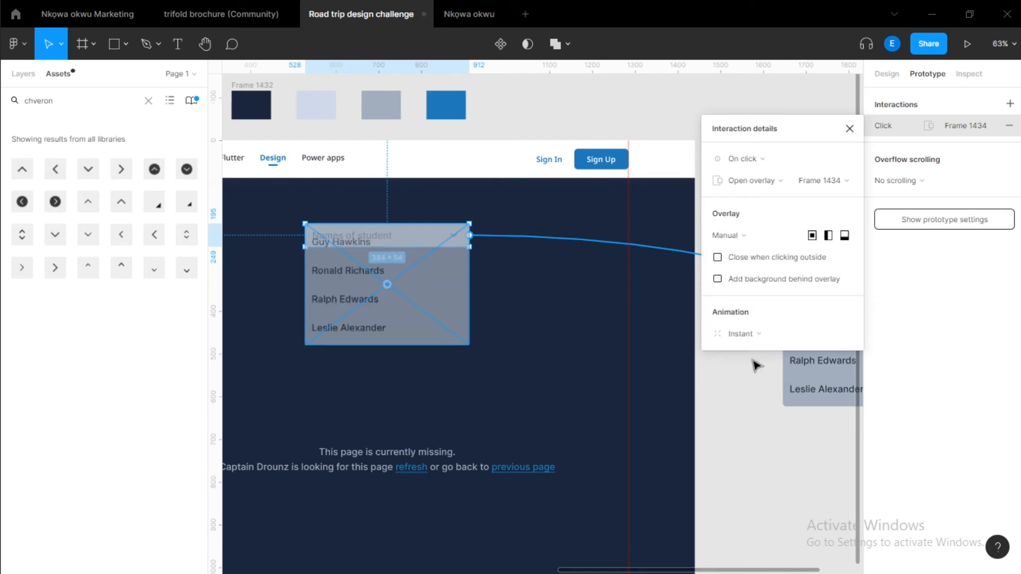
{"action": "scroll", "coordinate": [400, 282], "scroll_direction": "down", "scroll_amount": 3}
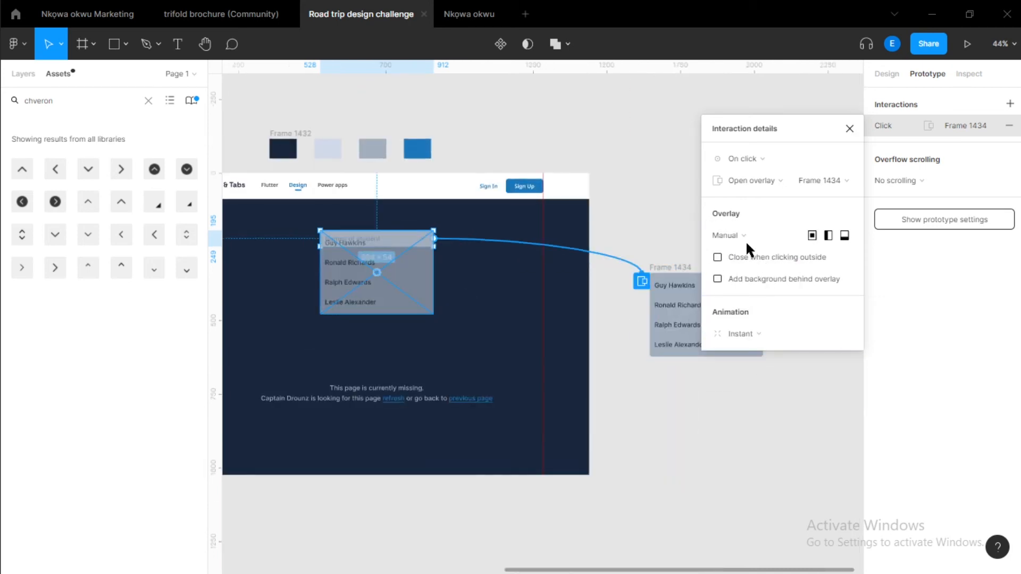
{"action": "left_click_drag", "start_coordinate": [407, 286], "coordinate": [407, 322]}
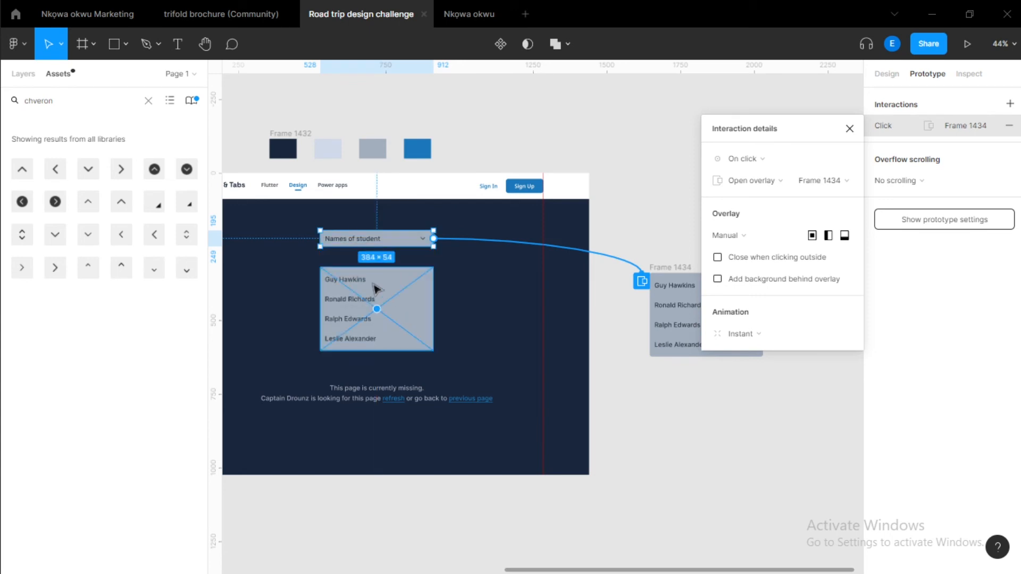
Shift the overlay preview so the name list sits directly beneath the header.
{"action": "scroll", "coordinate": [375, 274], "scroll_direction": "down", "scroll_amount": 3}
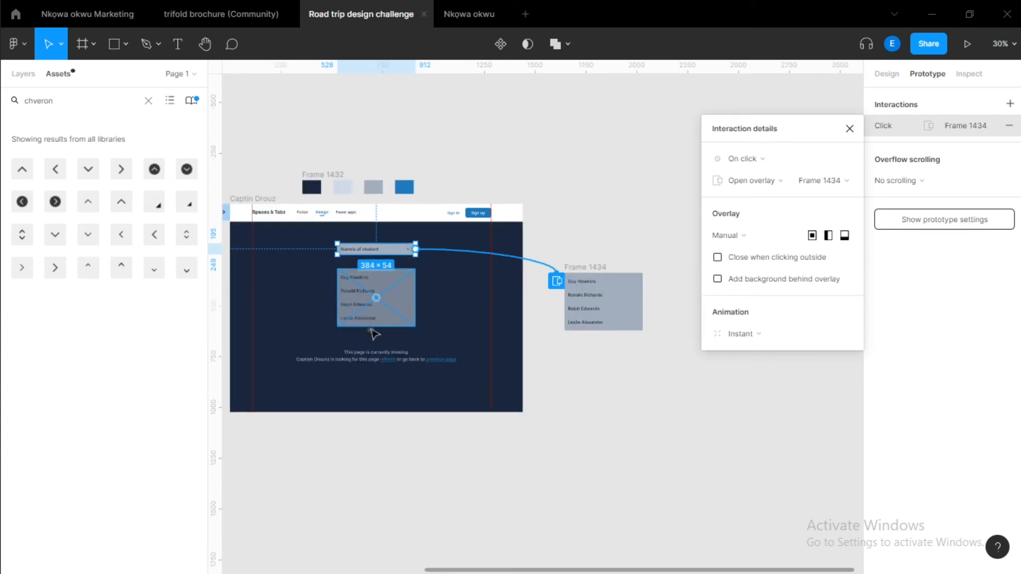
{"action": "scroll", "coordinate": [406, 287], "scroll_direction": "left", "scroll_amount": 2}
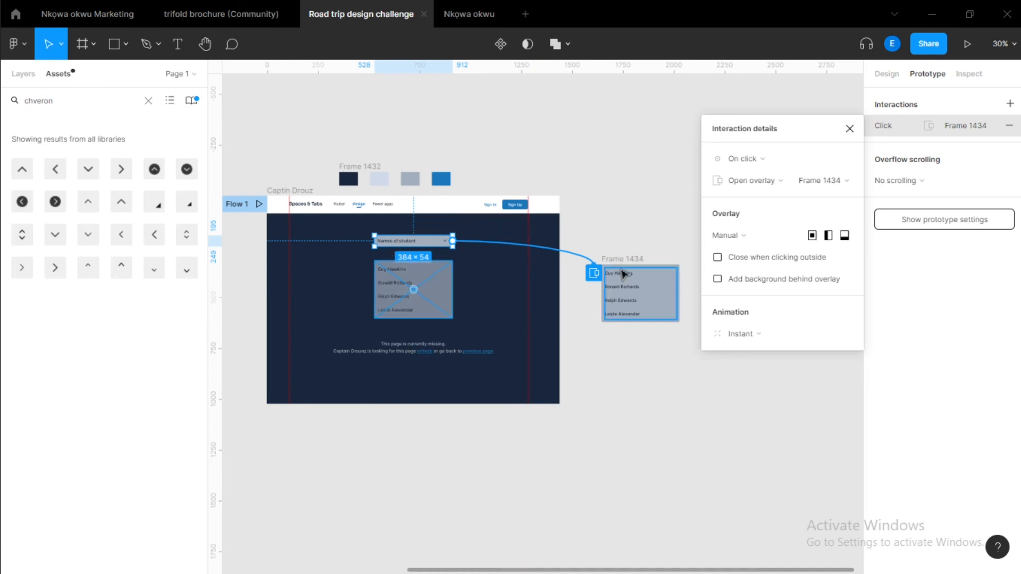
{"action": "left_click_drag", "start_coordinate": [440, 292], "coordinate": [427, 271]}
{"action": "scroll", "coordinate": [406, 262], "scroll_direction": "up", "scroll_amount": 4}
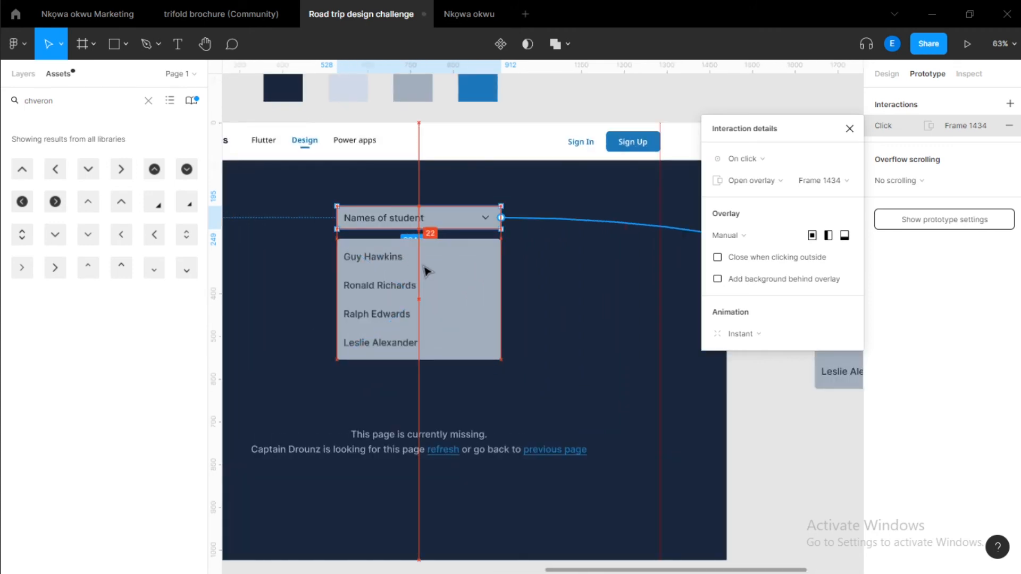
{"action": "scroll", "coordinate": [427, 272], "scroll_direction": "down", "scroll_amount": 4}
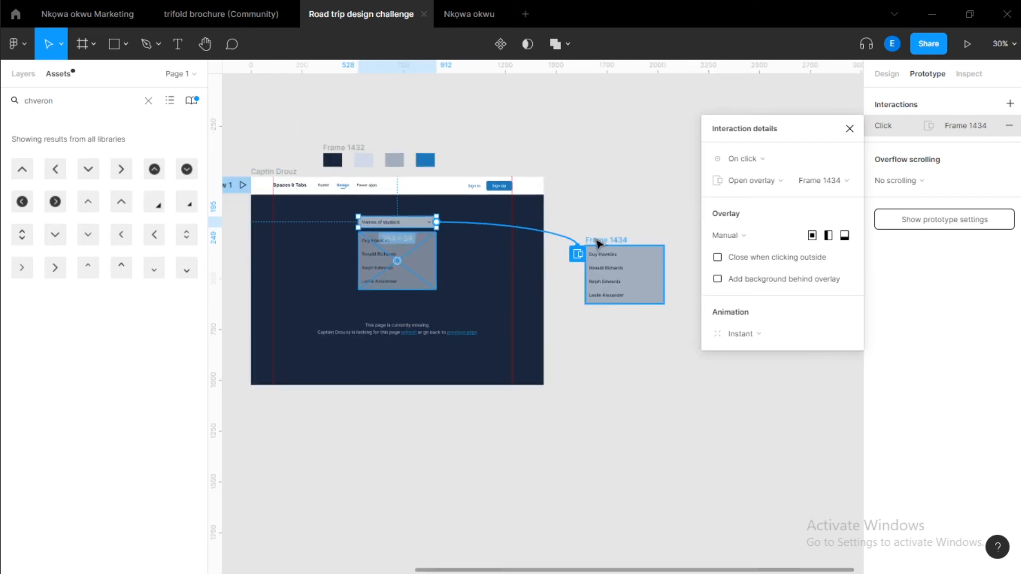
Nudge the Frame 1434 name list slightly and reopen the header's Open overlay interaction details.
{"action": "left_click", "coordinate": [587, 245]}
{"action": "left_click_drag", "start_coordinate": [587, 245], "coordinate": [580, 249]}
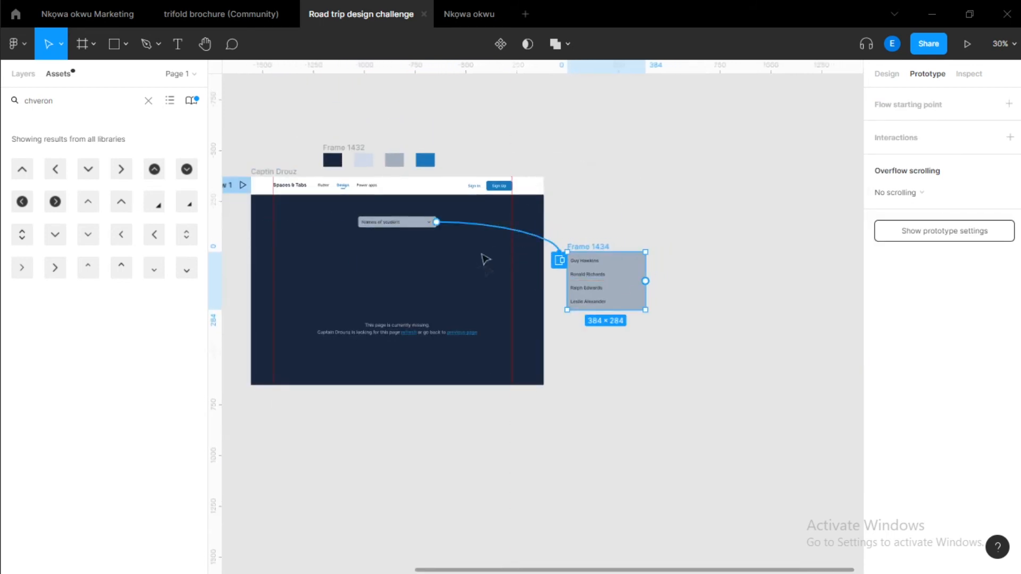
{"action": "left_click", "coordinate": [358, 296]}
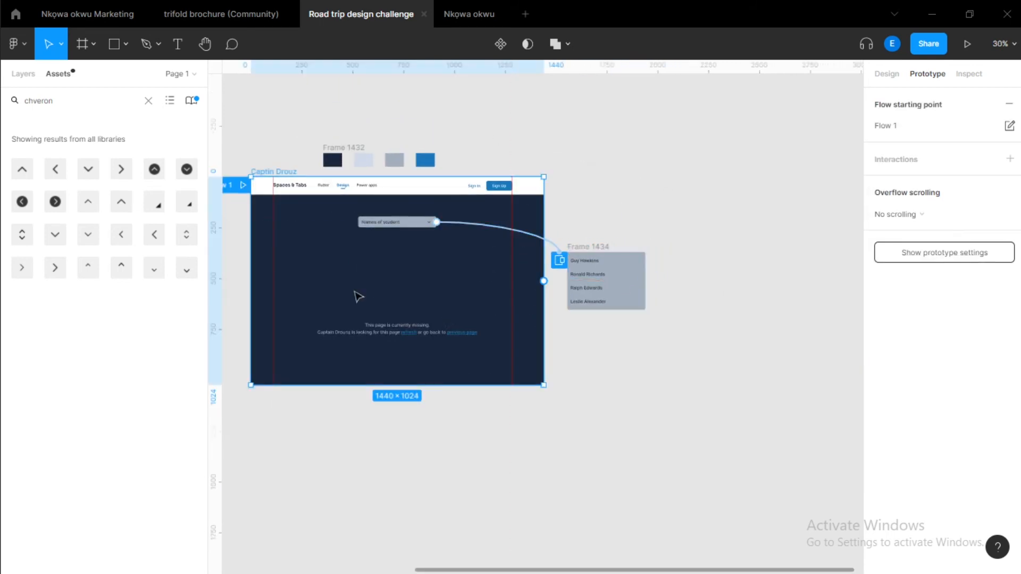
{"action": "left_click", "coordinate": [478, 227]}
{"action": "left_click", "coordinate": [758, 182]}
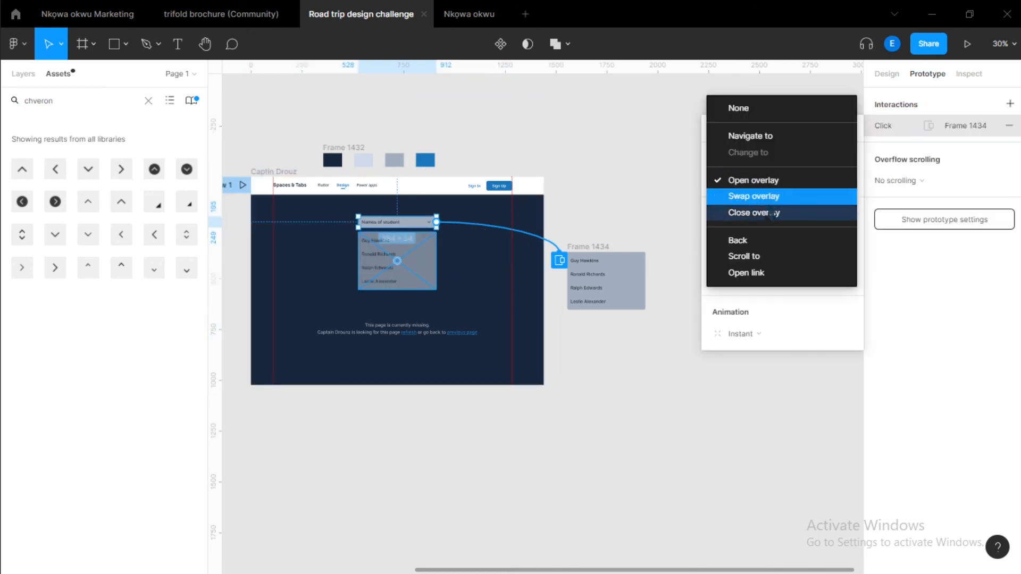
{"action": "left_click", "coordinate": [745, 179]}
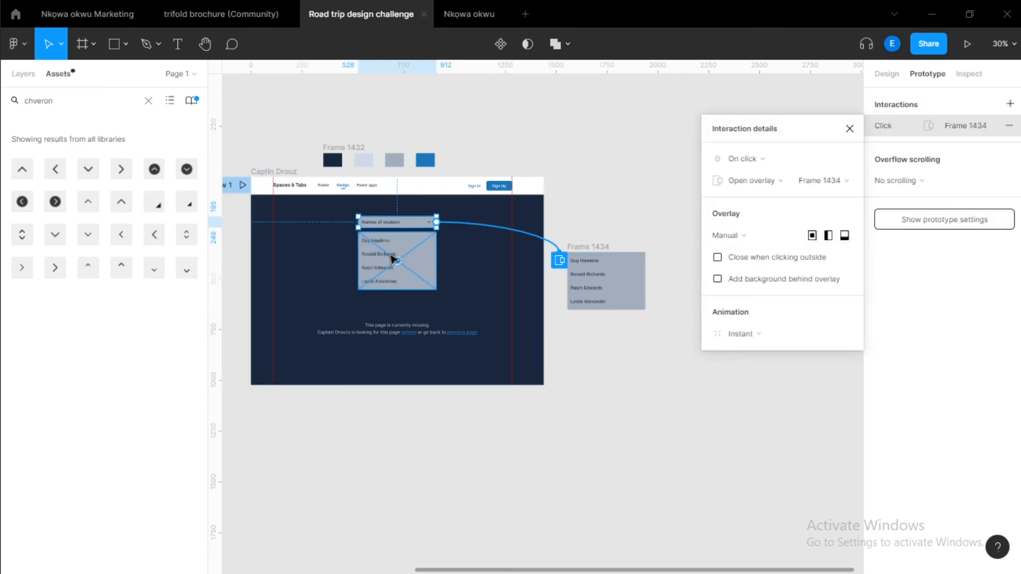
{"action": "scroll", "coordinate": [396, 260], "scroll_direction": "up", "scroll_amount": 5}
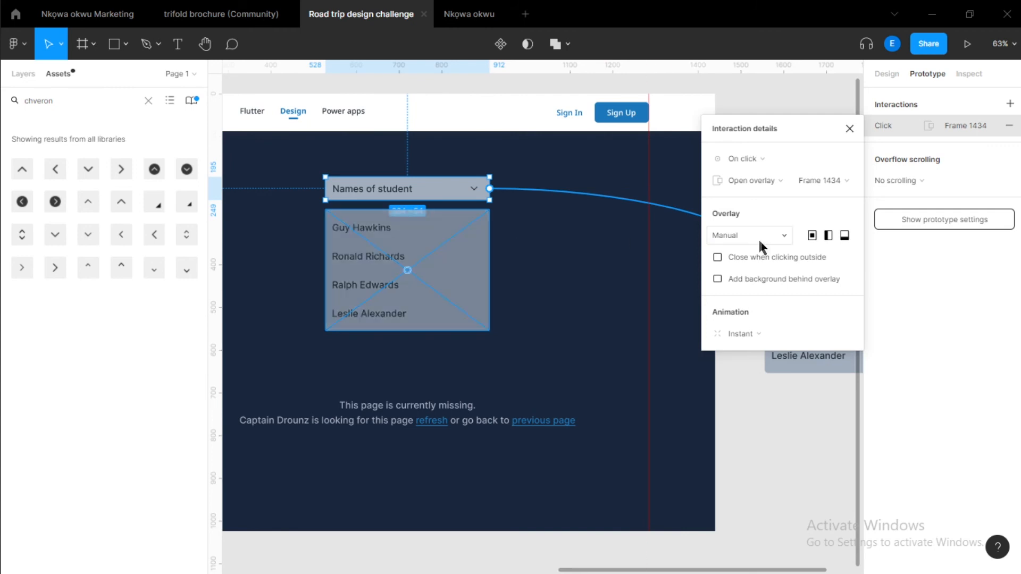
Try the Top left overlay position, then return to Manual and realign the list under the header.
{"action": "left_click", "coordinate": [779, 240]}
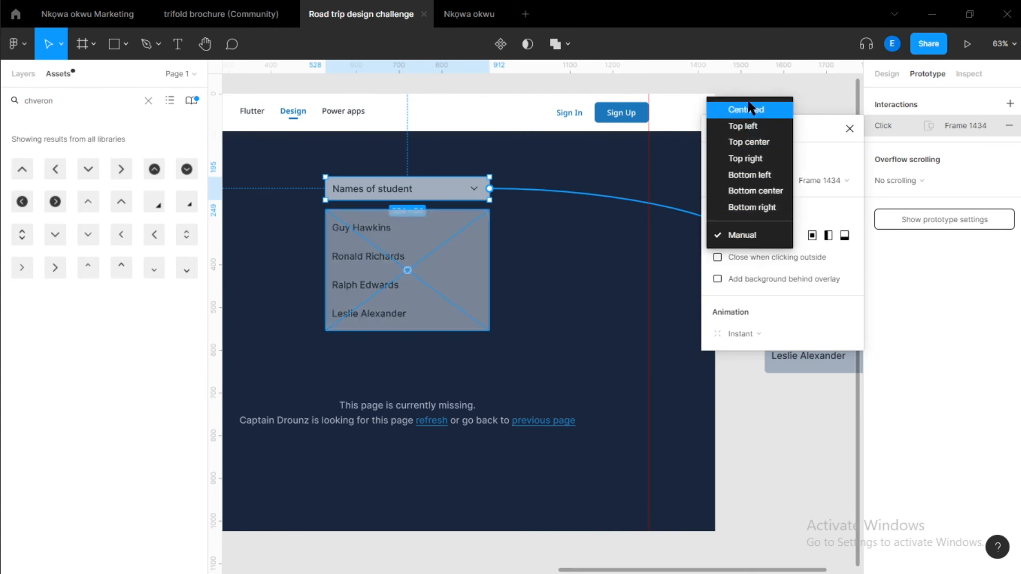
{"action": "left_click", "coordinate": [749, 120]}
{"action": "left_click", "coordinate": [741, 234]}
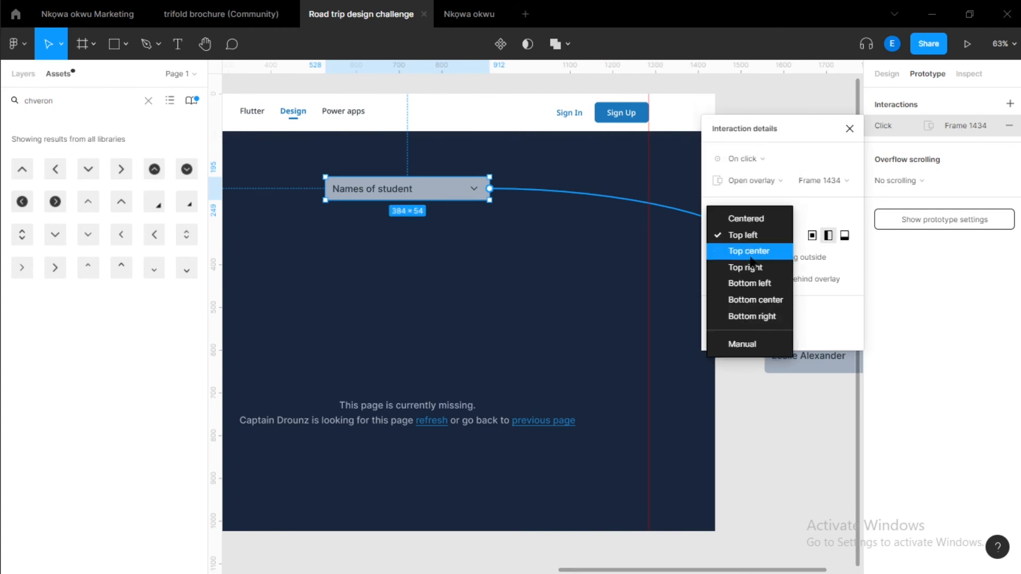
{"action": "left_click", "coordinate": [742, 344]}
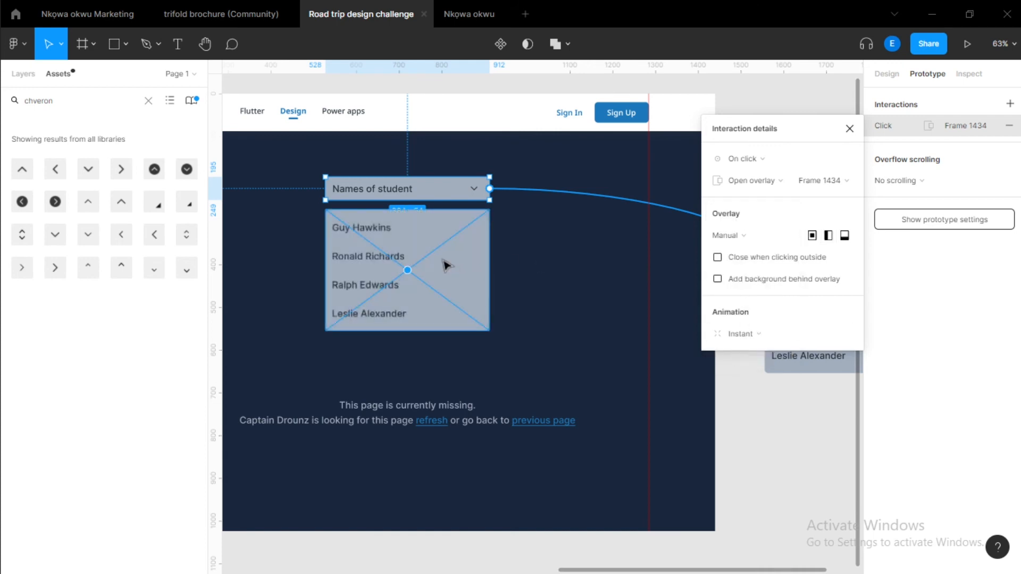
{"action": "left_click_drag", "start_coordinate": [446, 264], "coordinate": [417, 237]}
Enable closing the overlay when clicking outside and adding a background behind the overlay.
{"action": "scroll", "coordinate": [402, 228], "scroll_direction": "up", "scroll_amount": 4}
{"action": "scroll", "coordinate": [428, 210], "scroll_direction": "down", "scroll_amount": 3}
{"action": "scroll", "coordinate": [428, 210], "scroll_direction": "down", "scroll_amount": 3}
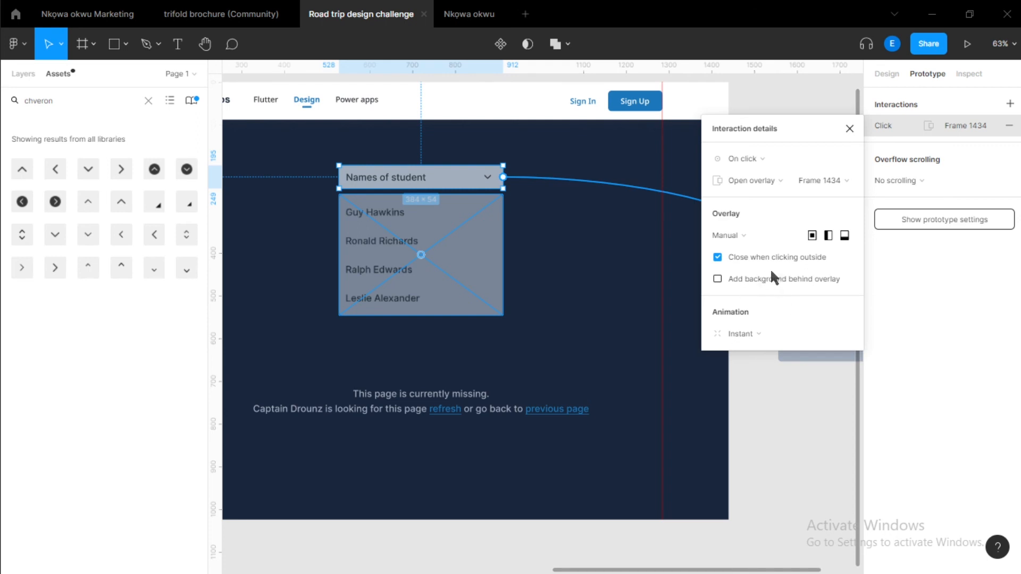
{"action": "left_click", "coordinate": [718, 279]}
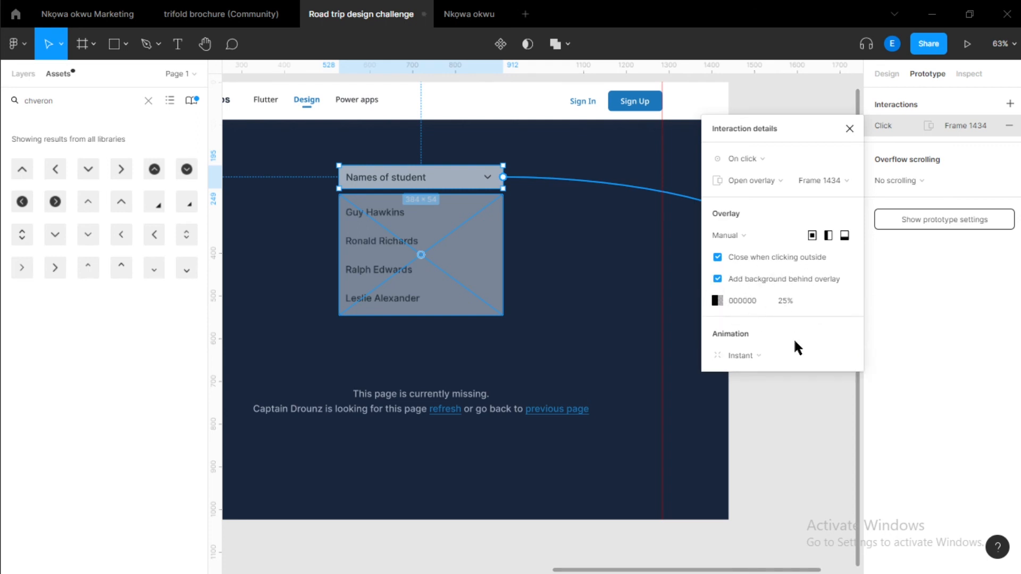
Set the overlay animation to Dissolve and close the interaction details.
{"action": "left_click", "coordinate": [757, 356]}
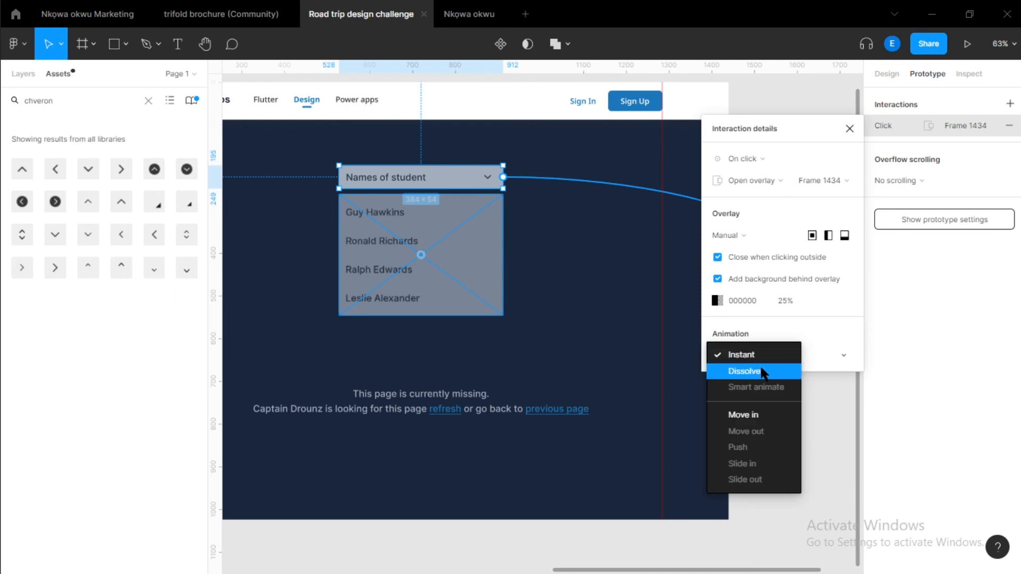
{"action": "left_click", "coordinate": [763, 372]}
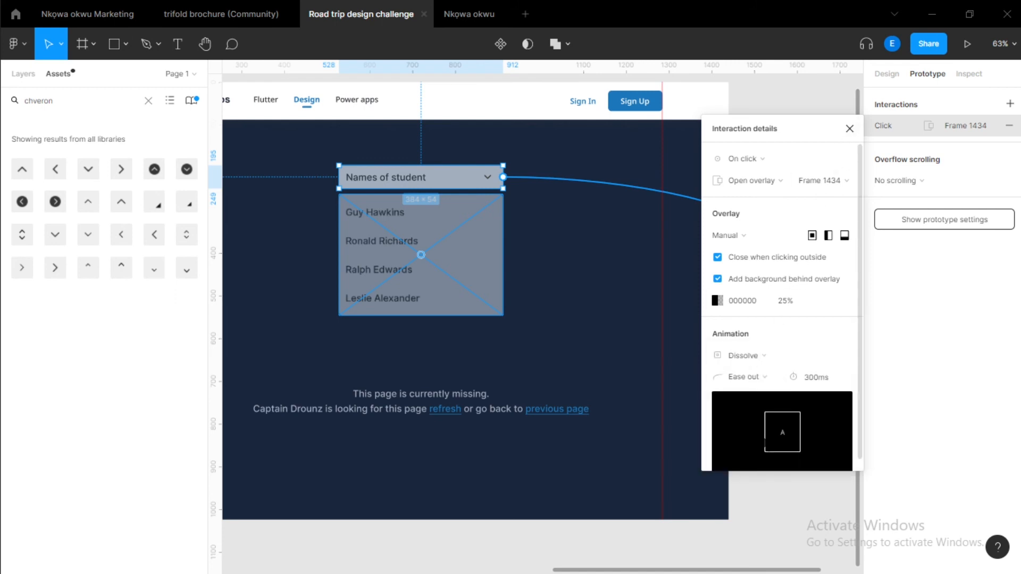
{"action": "left_click", "coordinate": [850, 128]}
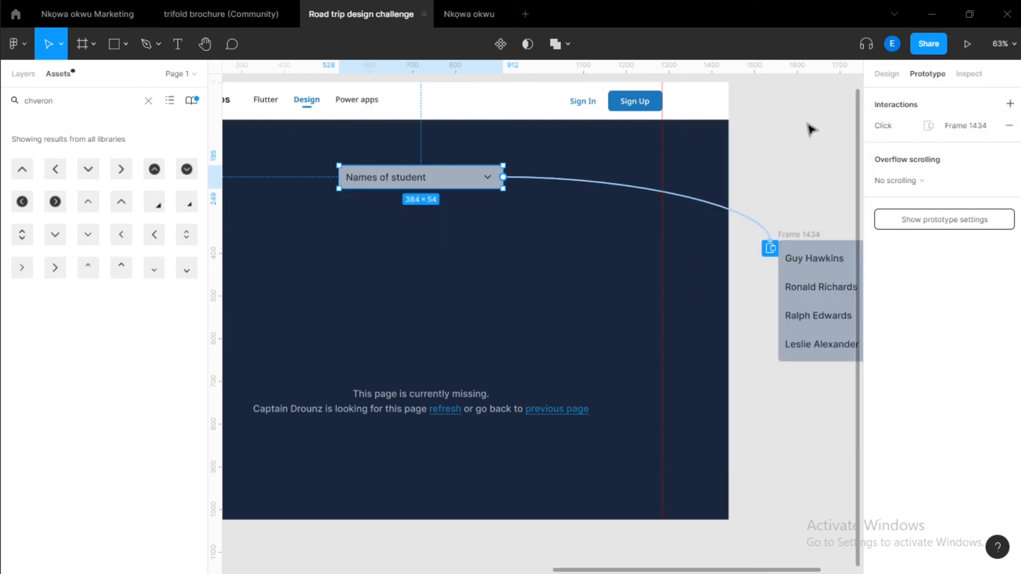
{"action": "left_click", "coordinate": [763, 139]}
Present Flow 1 and open the name list by clicking the header.
{"action": "scroll", "coordinate": [679, 142], "scroll_direction": "down", "scroll_amount": 5, "text": "ctrl"}
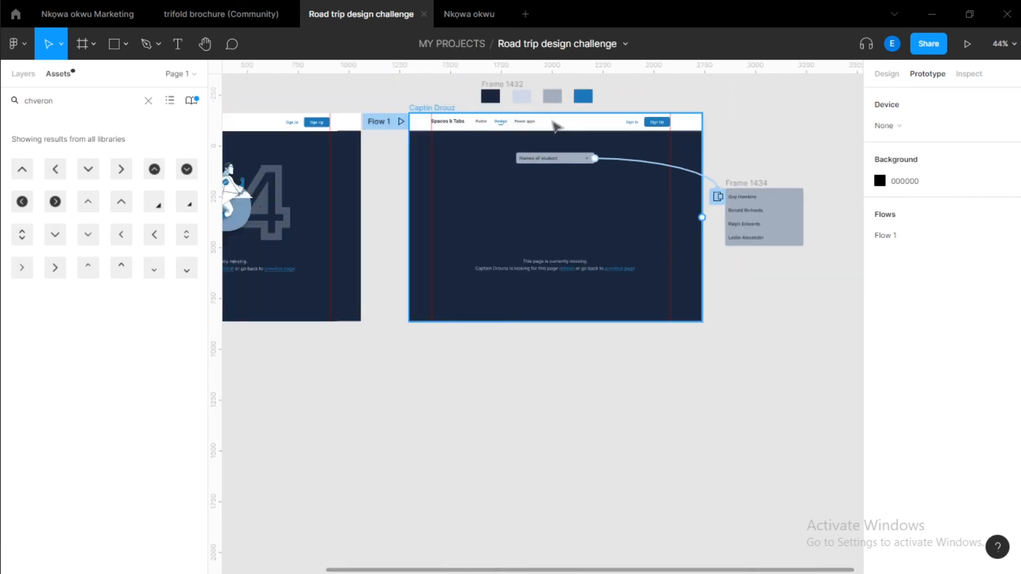
{"action": "left_click", "coordinate": [400, 121]}
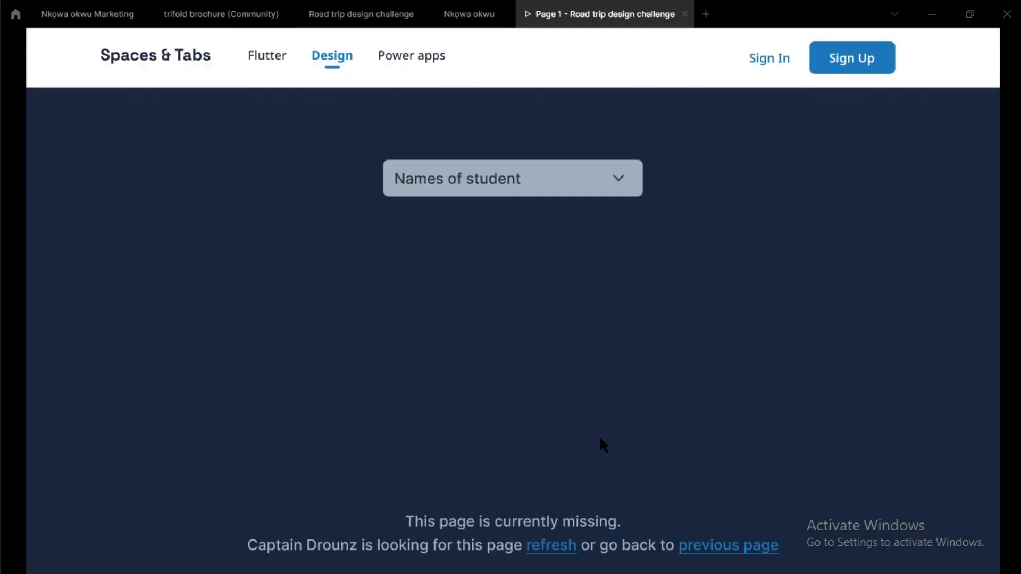
{"action": "left_click", "coordinate": [722, 317]}
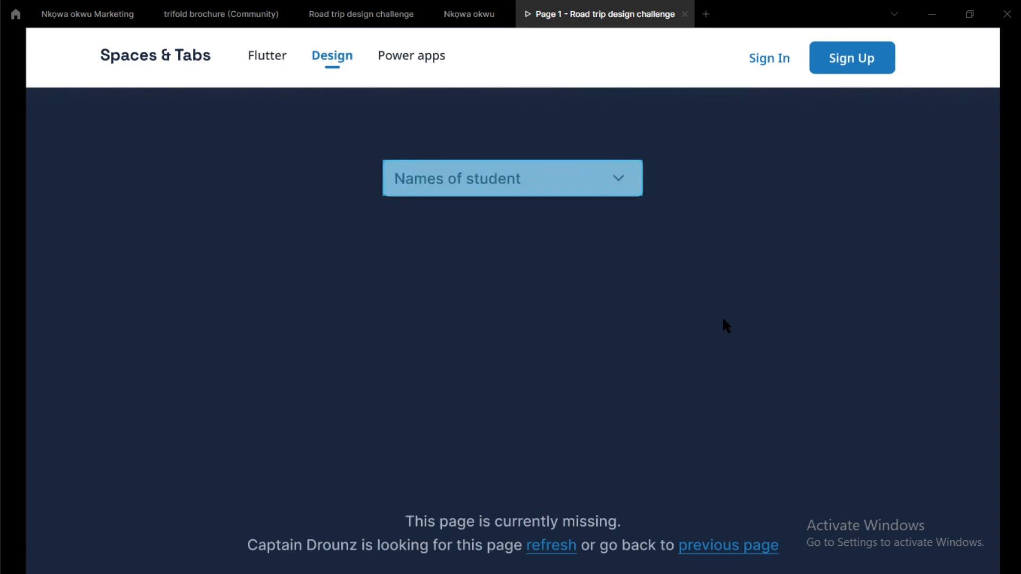
{"action": "scroll", "coordinate": [766, 296], "scroll_direction": "down", "scroll_amount": 3}
{"action": "scroll", "coordinate": [779, 293], "scroll_direction": "up", "scroll_amount": 3}
{"action": "left_click", "coordinate": [620, 187]}
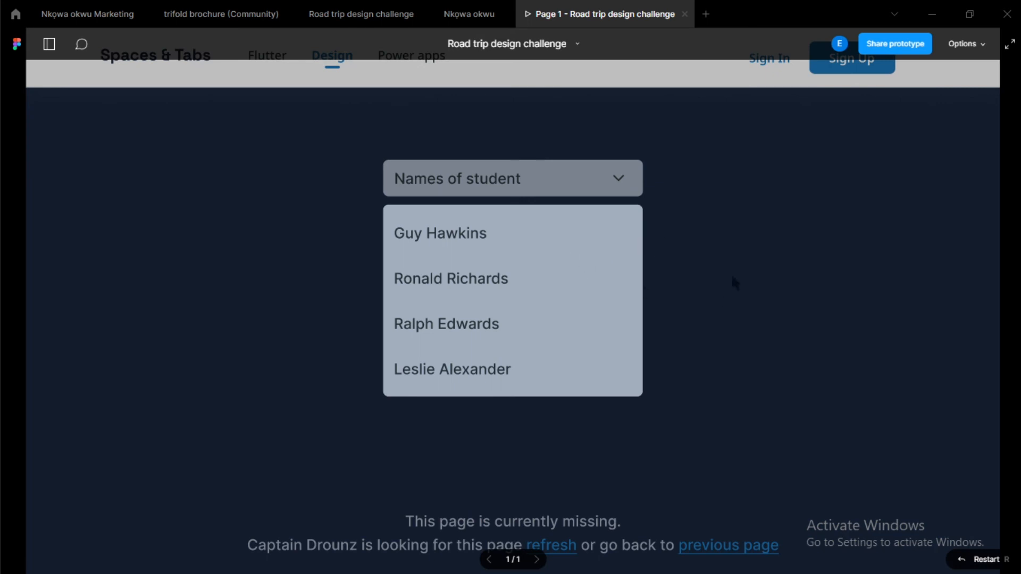
Test opening and closing the name list repeatedly from the dropdown header.
{"action": "left_click", "coordinate": [614, 175]}
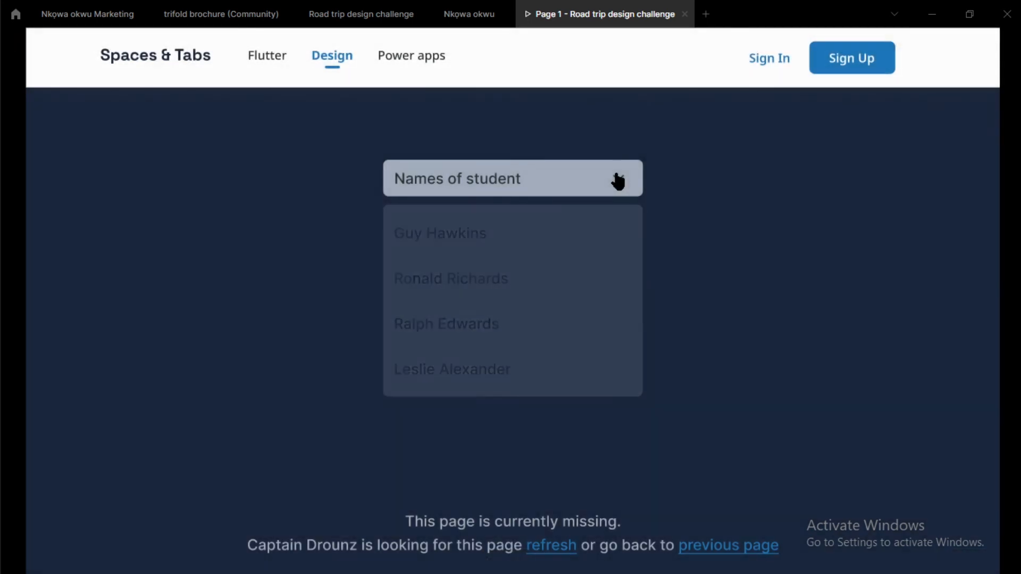
{"action": "left_click", "coordinate": [620, 180]}
{"action": "left_click", "coordinate": [621, 181]}
{"action": "left_click", "coordinate": [623, 187]}
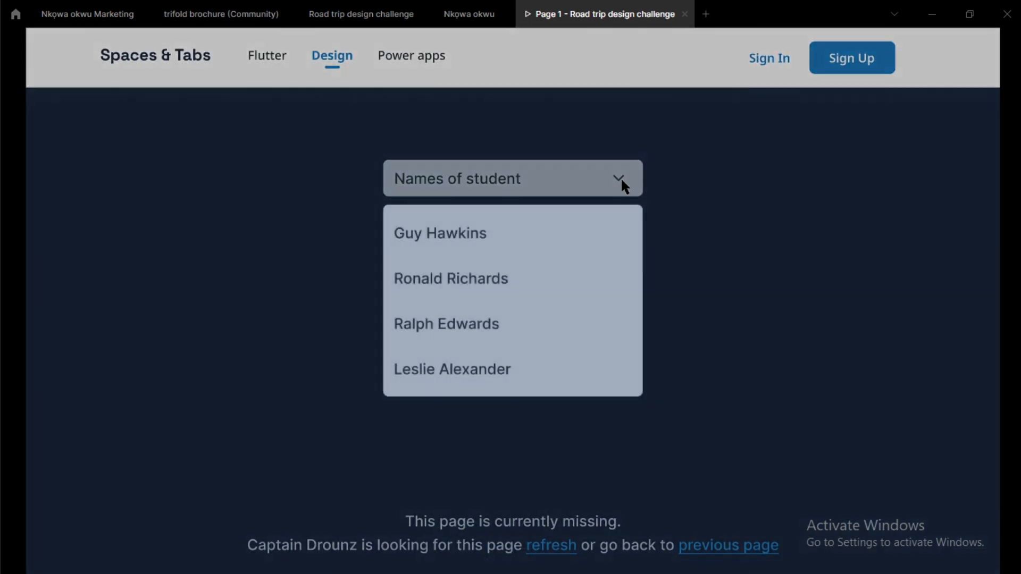
{"action": "left_click", "coordinate": [621, 181]}
{"action": "left_click", "coordinate": [621, 181]}
{"action": "left_click", "coordinate": [621, 181]}
{"action": "left_click", "coordinate": [622, 183]}
{"action": "left_click", "coordinate": [621, 181]}
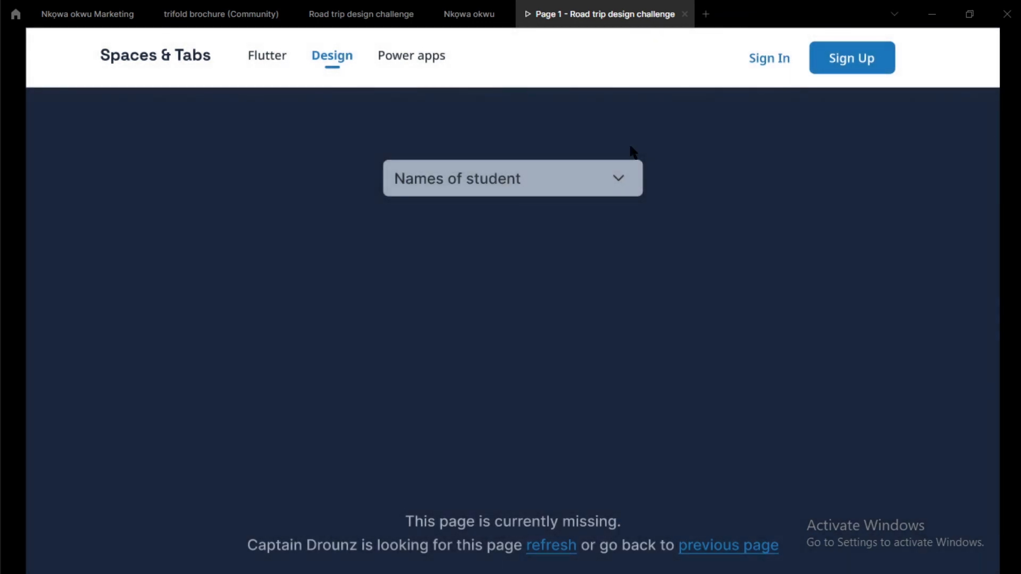
{"action": "left_click", "coordinate": [634, 188]}
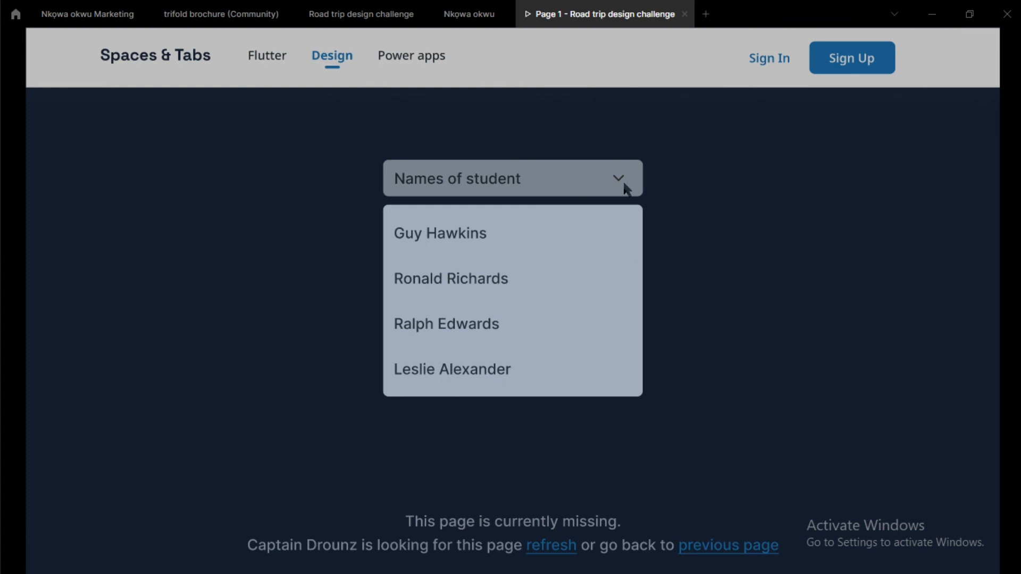
{"action": "left_click", "coordinate": [624, 187]}
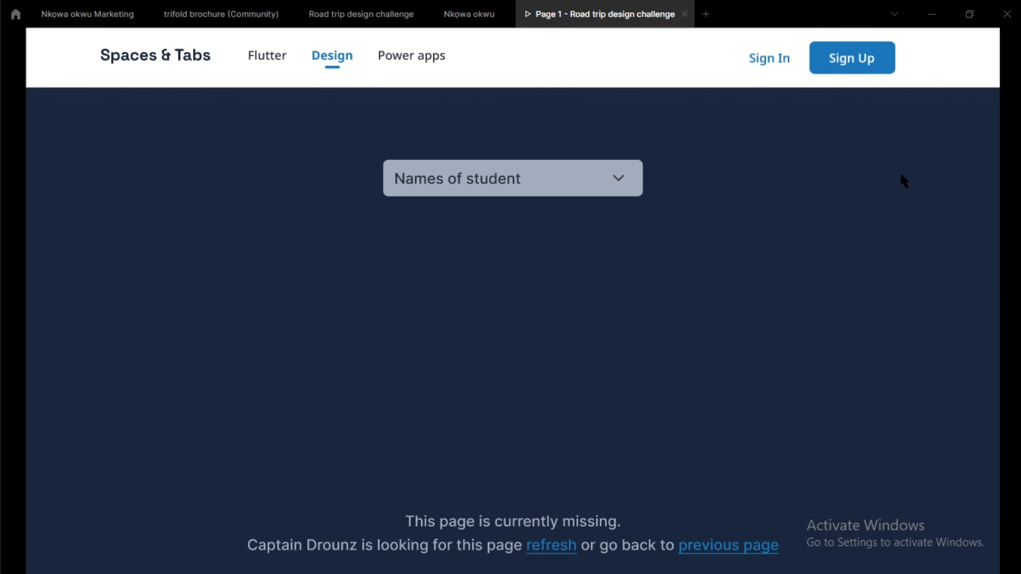
Return to the design file and review the page frame with its overlay connection.
{"action": "left_click", "coordinate": [361, 14]}
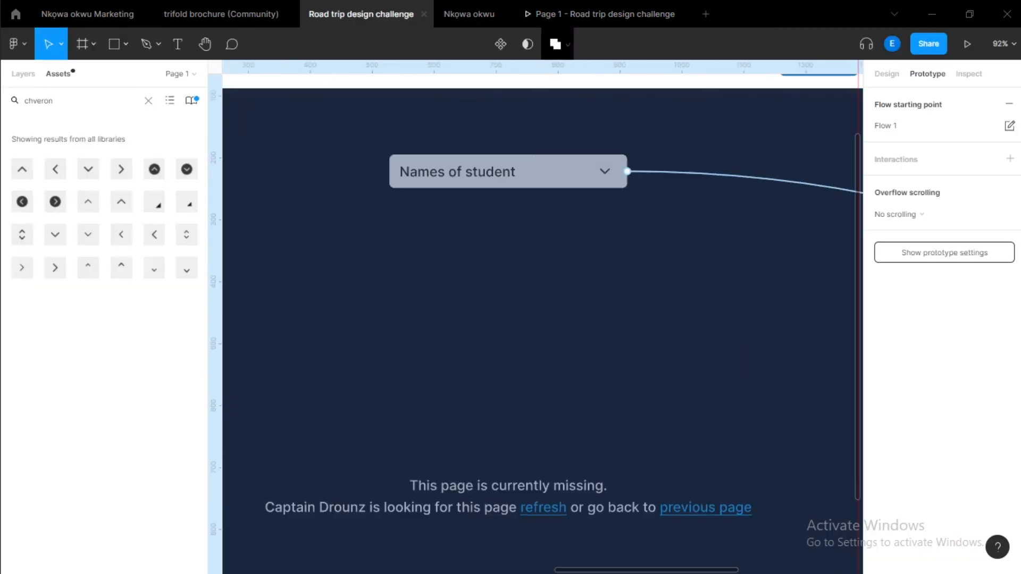
{"action": "scroll", "coordinate": [497, 235], "scroll_direction": "down", "scroll_amount": 3}
{"action": "scroll", "coordinate": [528, 305], "scroll_direction": "down", "scroll_amount": 1}
{"action": "left_click_drag", "start_coordinate": [528, 305], "coordinate": [527, 303]}
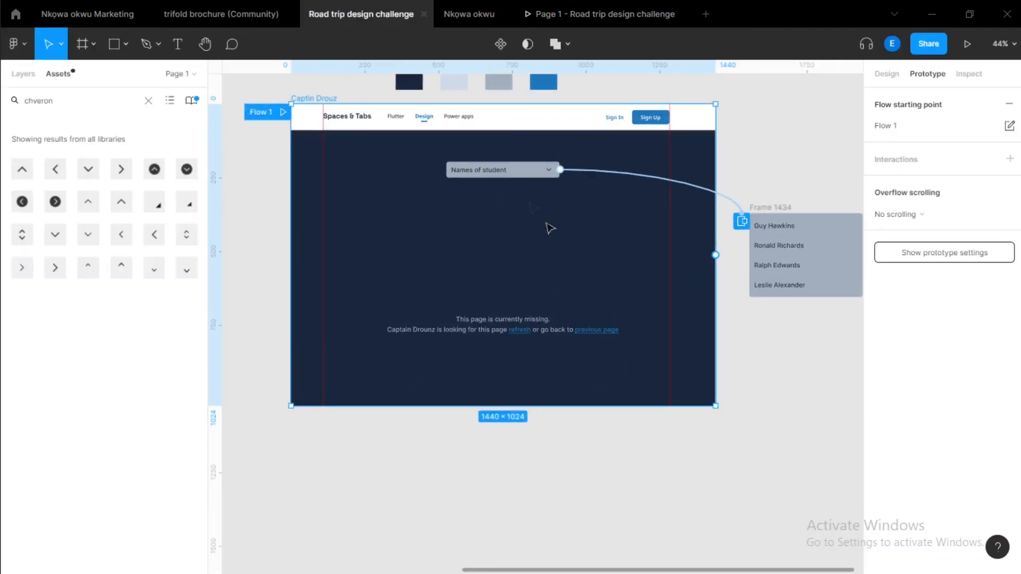
{"action": "scroll", "coordinate": [533, 194], "scroll_direction": "up", "scroll_amount": 2}
{"action": "scroll", "coordinate": [521, 187], "scroll_direction": "down", "scroll_amount": 2}
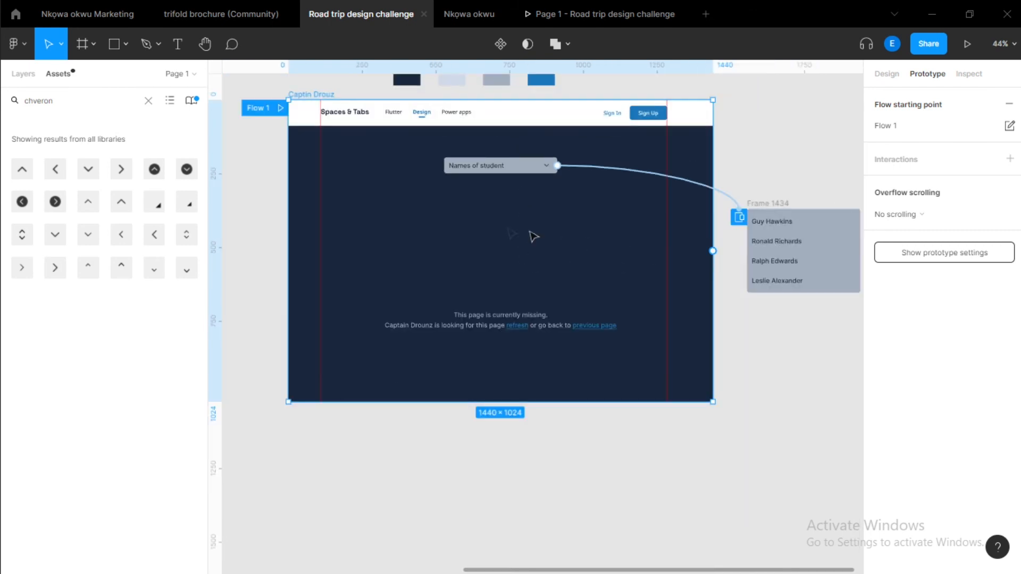
{"action": "left_click", "coordinate": [492, 230]}
{"action": "scroll", "coordinate": [409, 193], "scroll_direction": "down", "scroll_amount": 2}
{"action": "scroll", "coordinate": [400, 175], "scroll_direction": "up", "scroll_amount": 1}
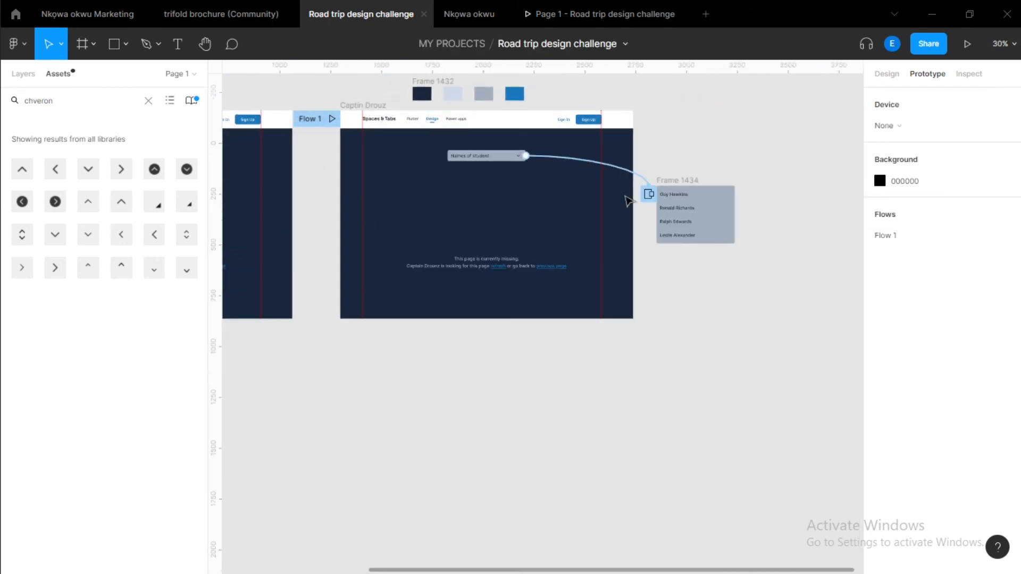
Move the name list frame slightly upward beside the page frame.
{"action": "scroll", "coordinate": [577, 165], "scroll_direction": "up", "scroll_amount": 1}
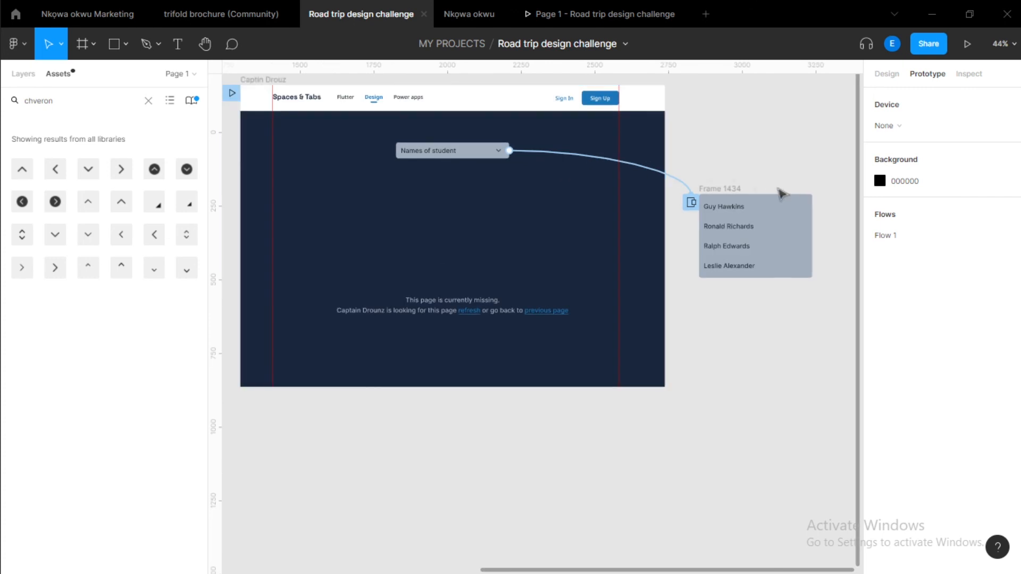
{"action": "left_click_drag", "start_coordinate": [734, 195], "coordinate": [742, 166]}
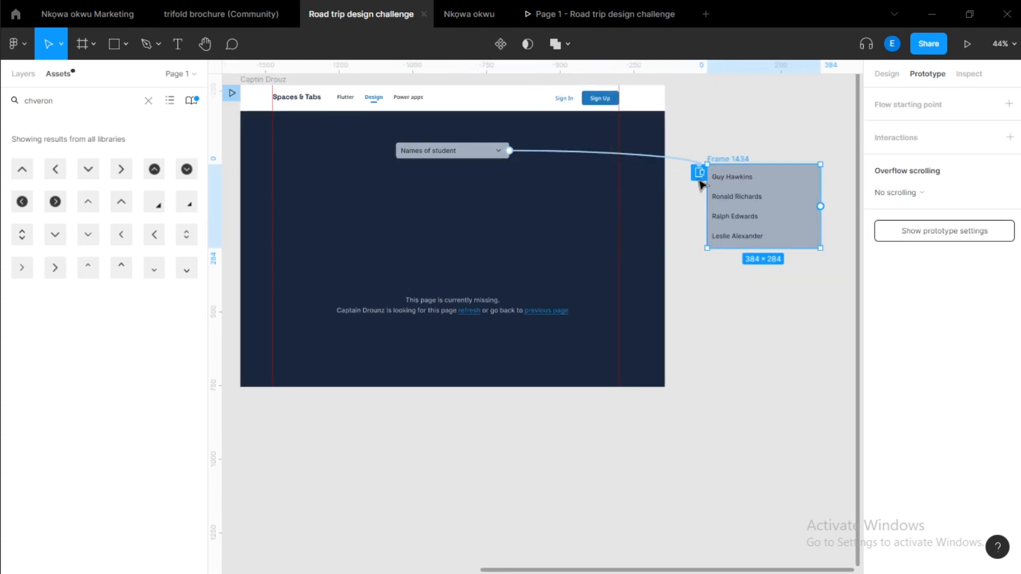
Inspect the header's Open overlay interaction details and its overlay position preview for the name list.
{"action": "left_click", "coordinate": [699, 180]}
{"action": "scroll", "coordinate": [464, 192], "scroll_direction": "up", "scroll_amount": 1}
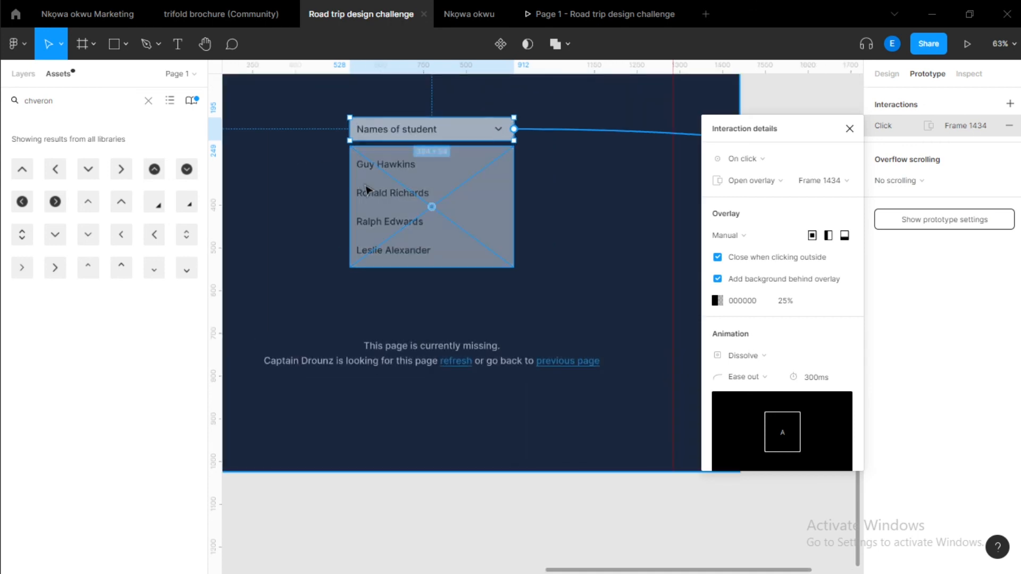
{"action": "scroll", "coordinate": [366, 187], "scroll_direction": "down", "scroll_amount": 1}
{"action": "left_click", "coordinate": [628, 322]}
Change the name list frame's fill colour to light grey EAEAEA.
{"action": "scroll", "coordinate": [611, 224], "scroll_direction": "right", "scroll_amount": 3}
{"action": "scroll", "coordinate": [611, 223], "scroll_direction": "down", "scroll_amount": 1}
{"action": "left_click", "coordinate": [526, 120]}
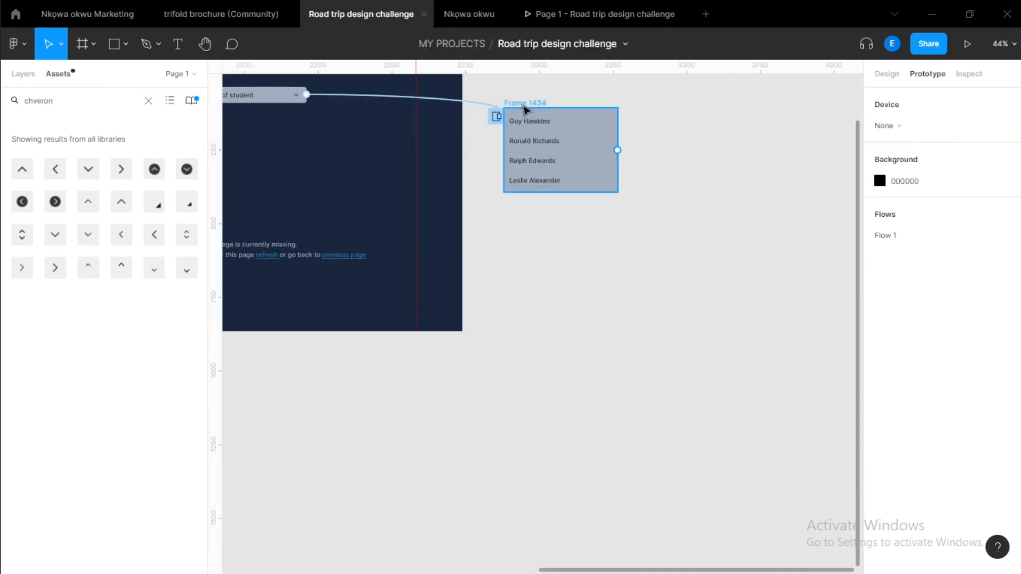
{"action": "left_click", "coordinate": [885, 75]}
{"action": "scroll", "coordinate": [914, 341], "scroll_direction": "down", "scroll_amount": 2}
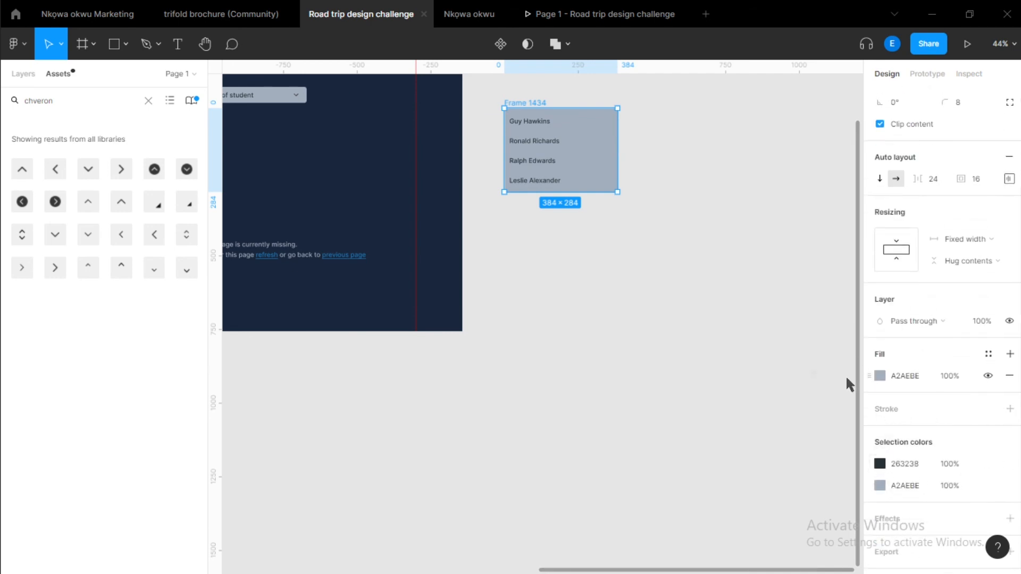
{"action": "left_click", "coordinate": [879, 375]}
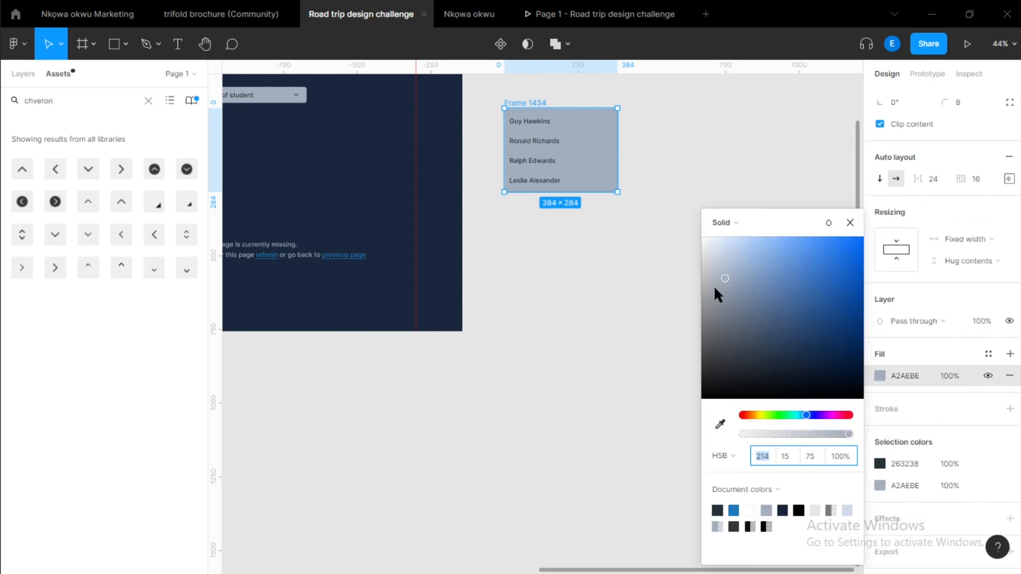
{"action": "left_click_drag", "start_coordinate": [714, 285], "coordinate": [655, 255]}
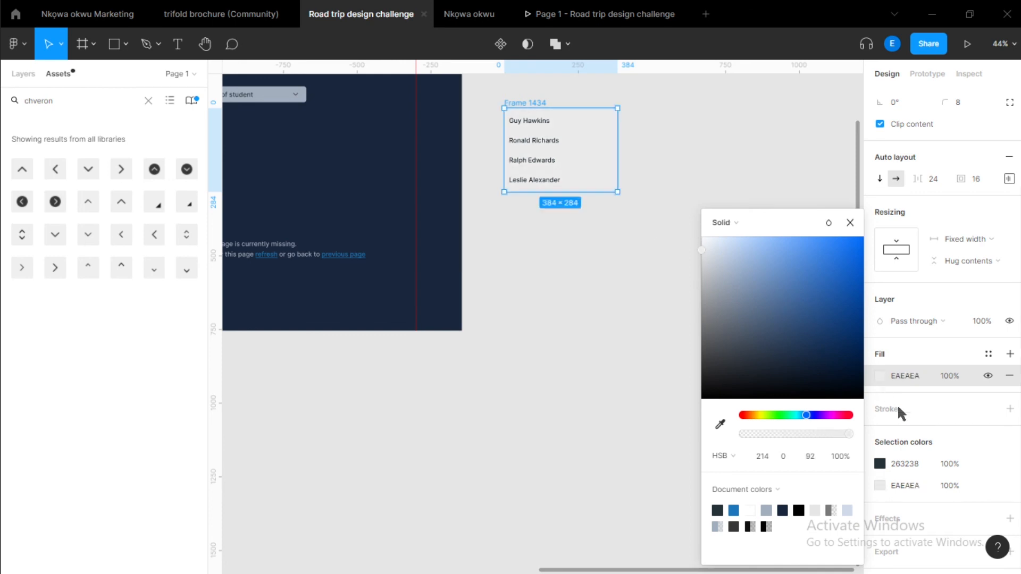
{"action": "left_click", "coordinate": [935, 415]}
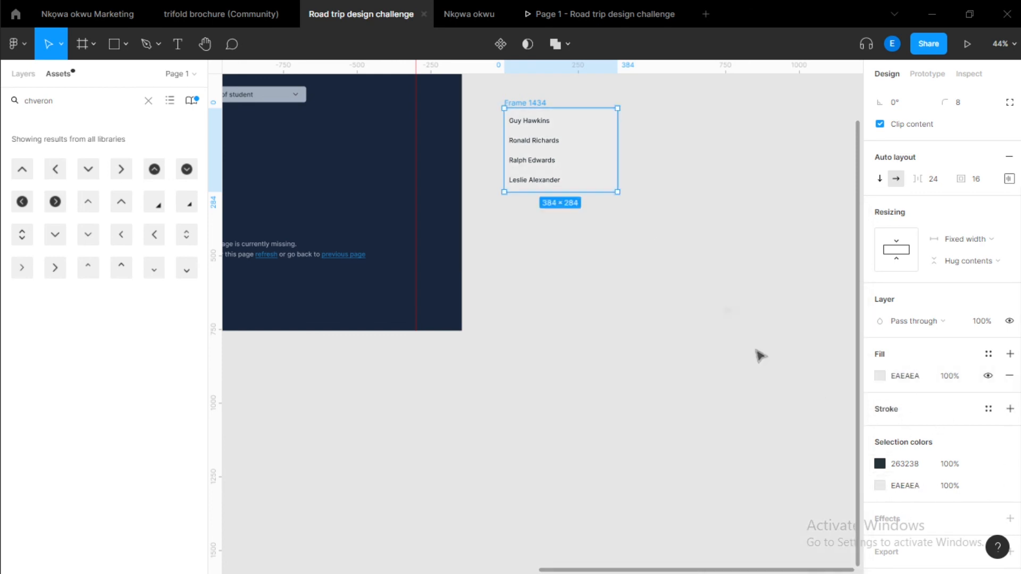
Test opening and closing the restyled name list in the prototype, then return to the design file.
{"action": "left_click", "coordinate": [729, 283]}
{"action": "left_click", "coordinate": [599, 14]}
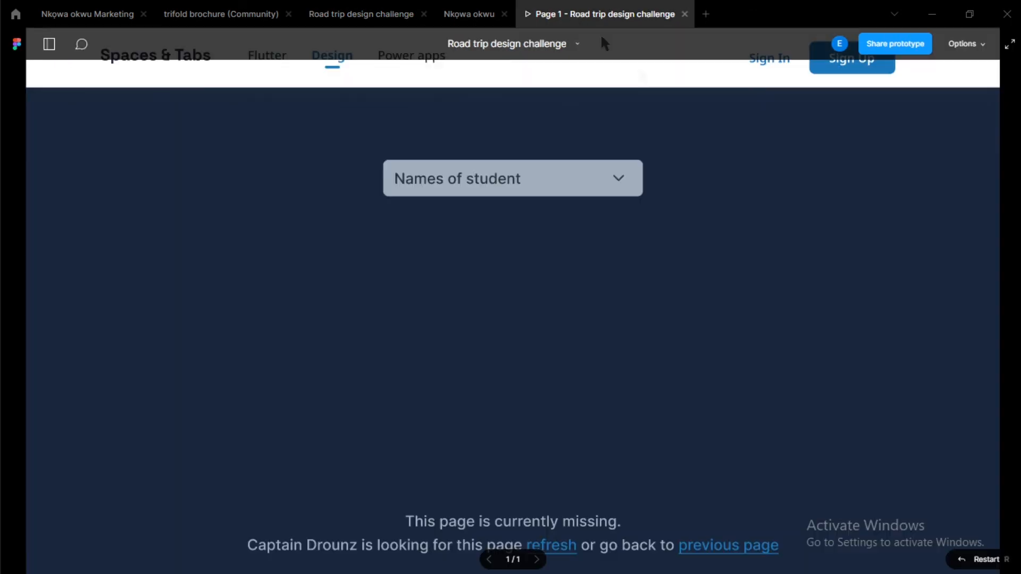
{"action": "left_click", "coordinate": [637, 182]}
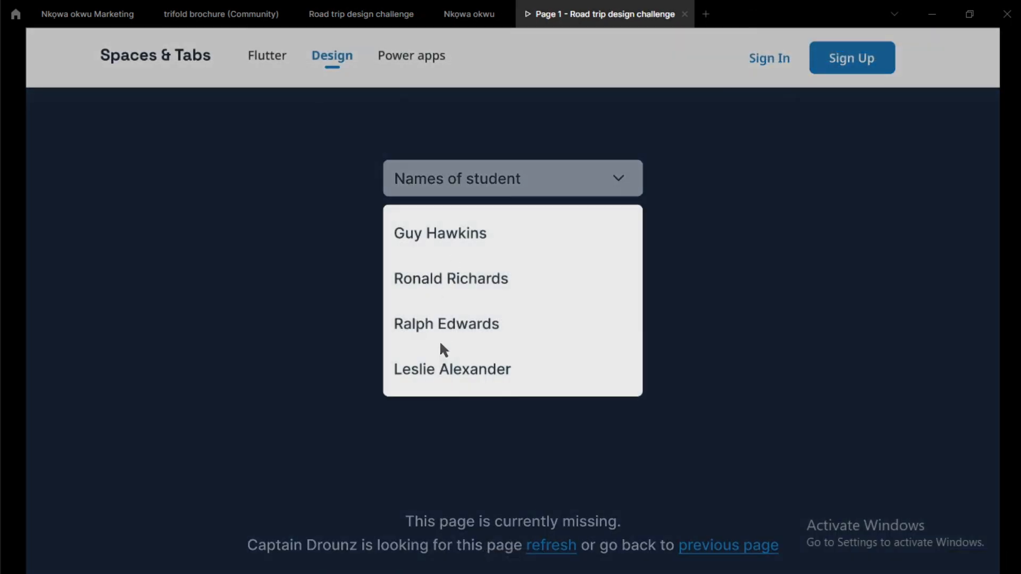
{"action": "left_click", "coordinate": [755, 210]}
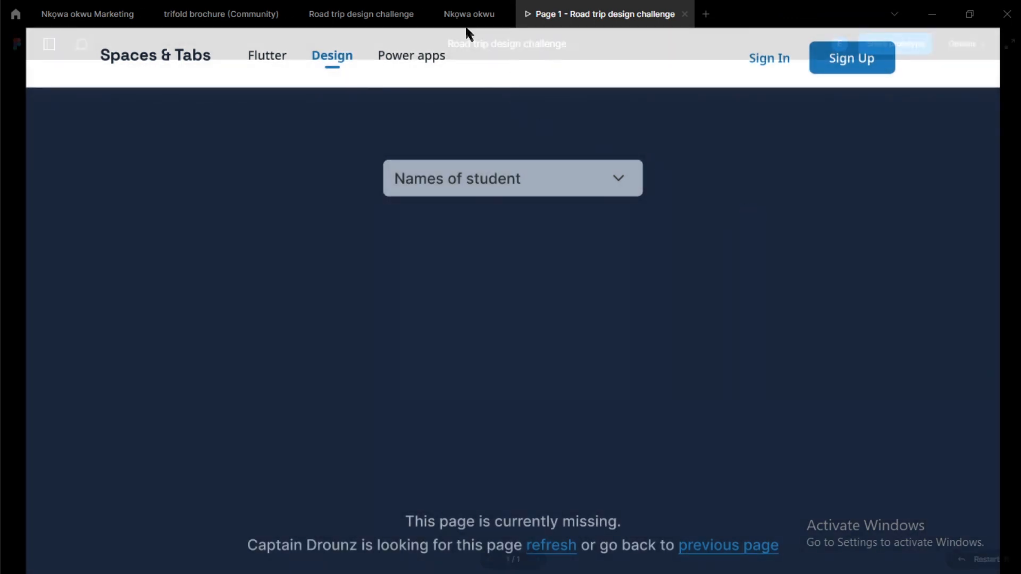
{"action": "left_click", "coordinate": [351, 14]}
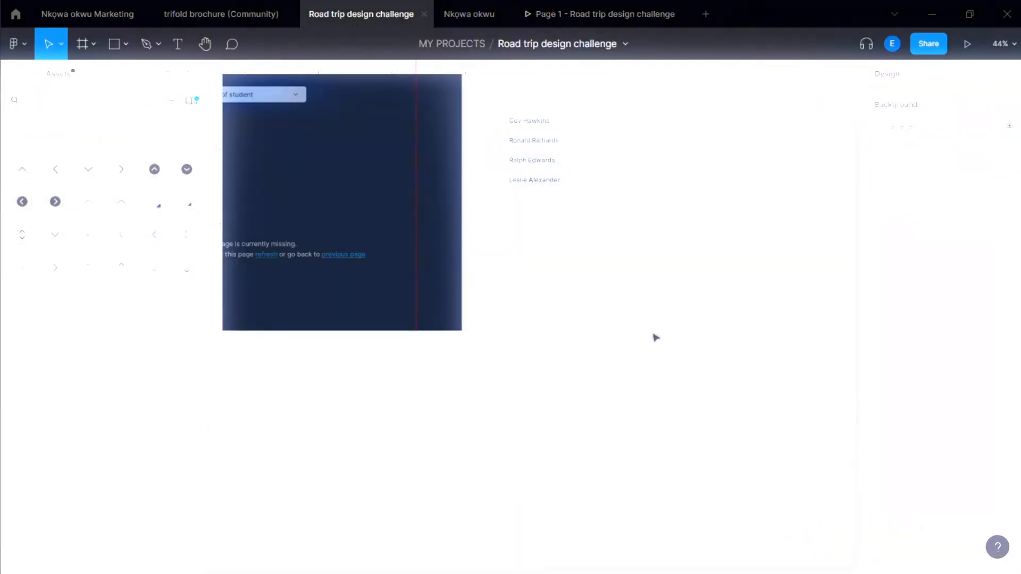